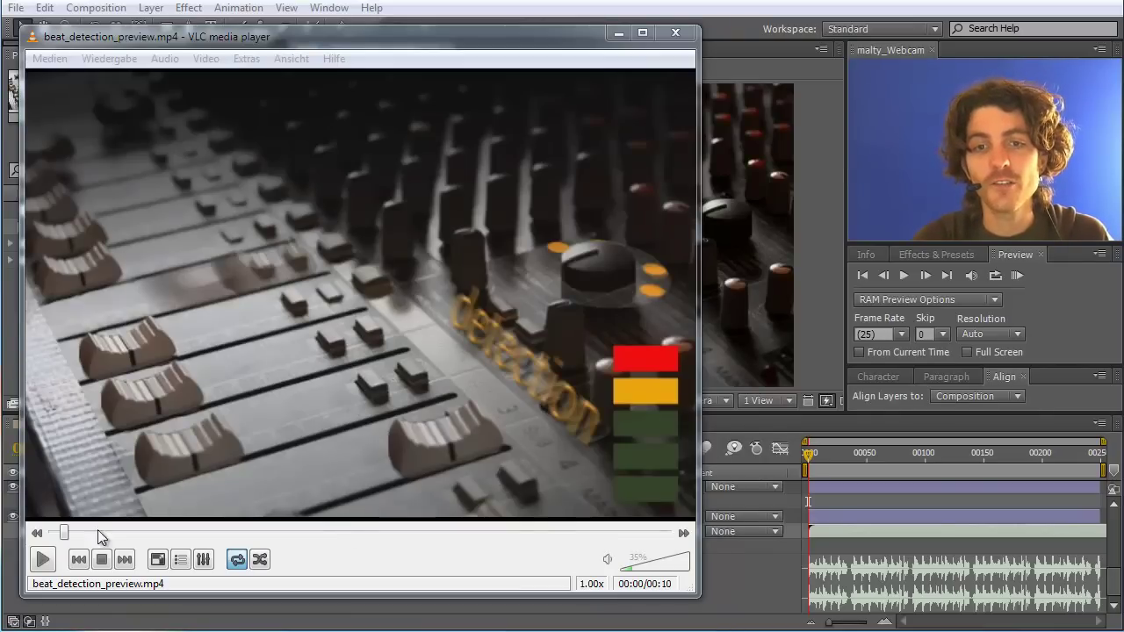
# Play the beat detection preview in VLC, pause it near 00:08, then minimize VLC.
pyautogui.click(42, 559)
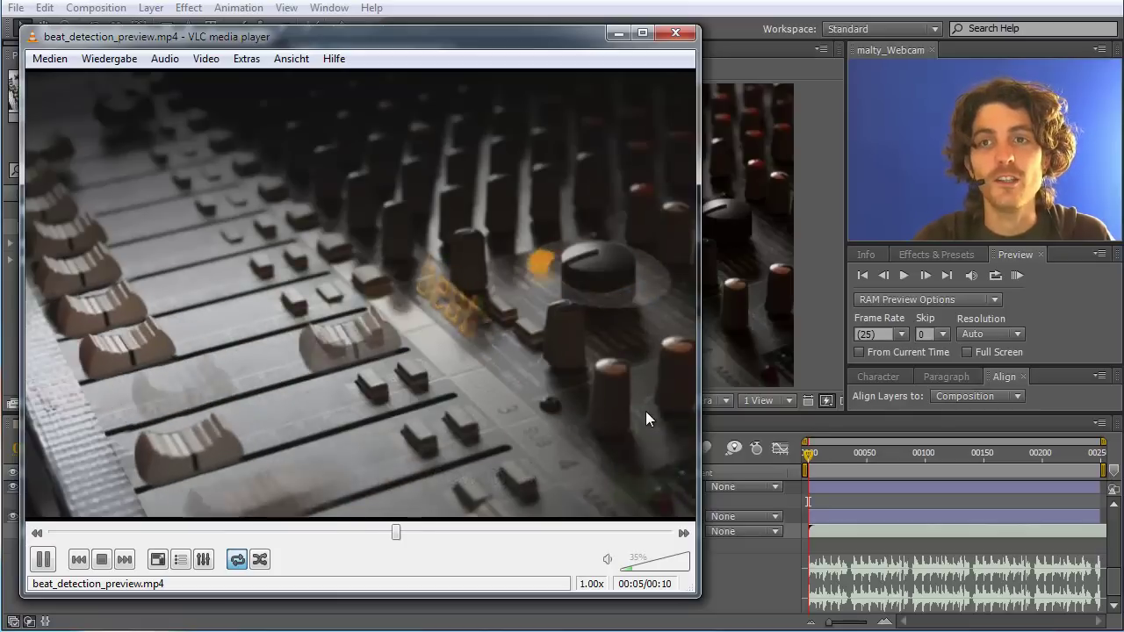
pyautogui.click(43, 562)
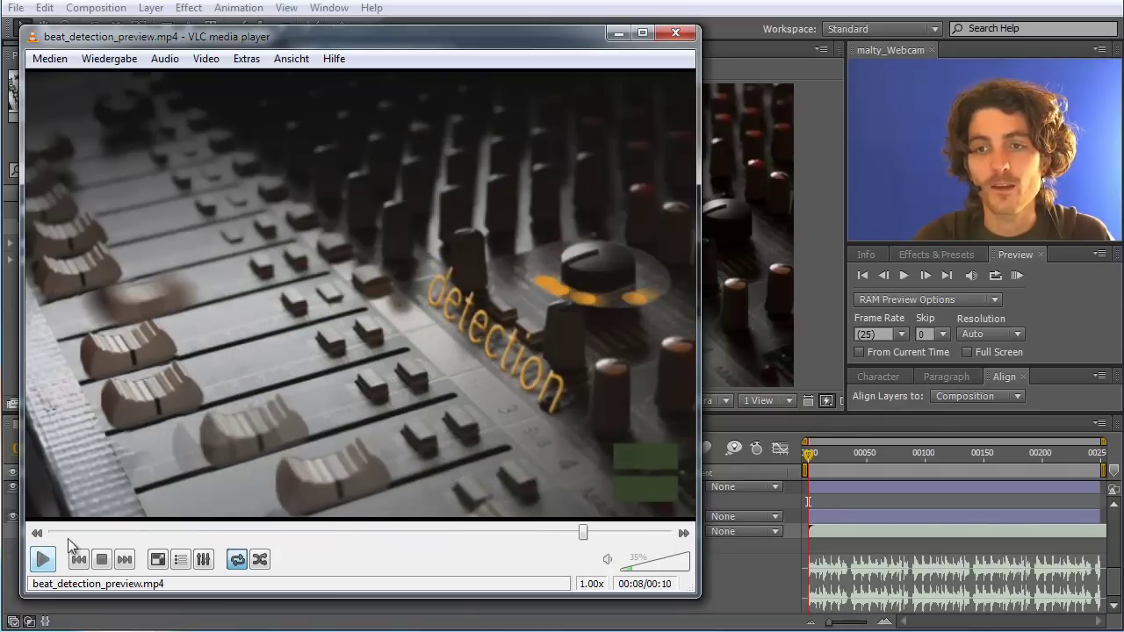
pyautogui.click(618, 33)
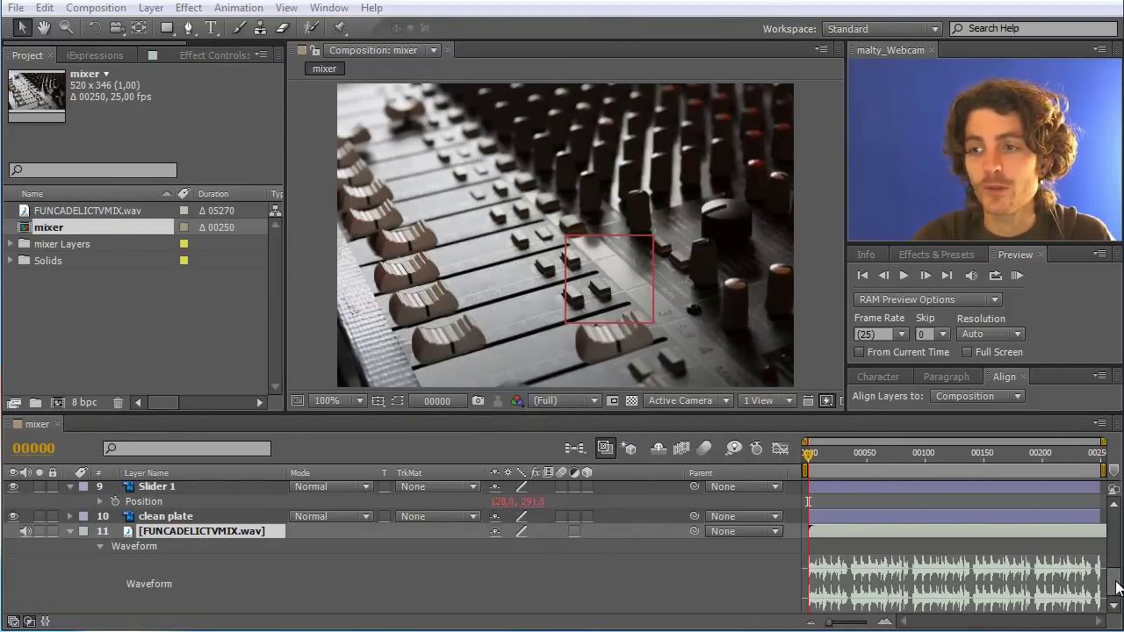
# Create a new composition from the mixer comp in the Project panel.
pyautogui.moveTo(1113, 584); pyautogui.dragTo(1115, 516)
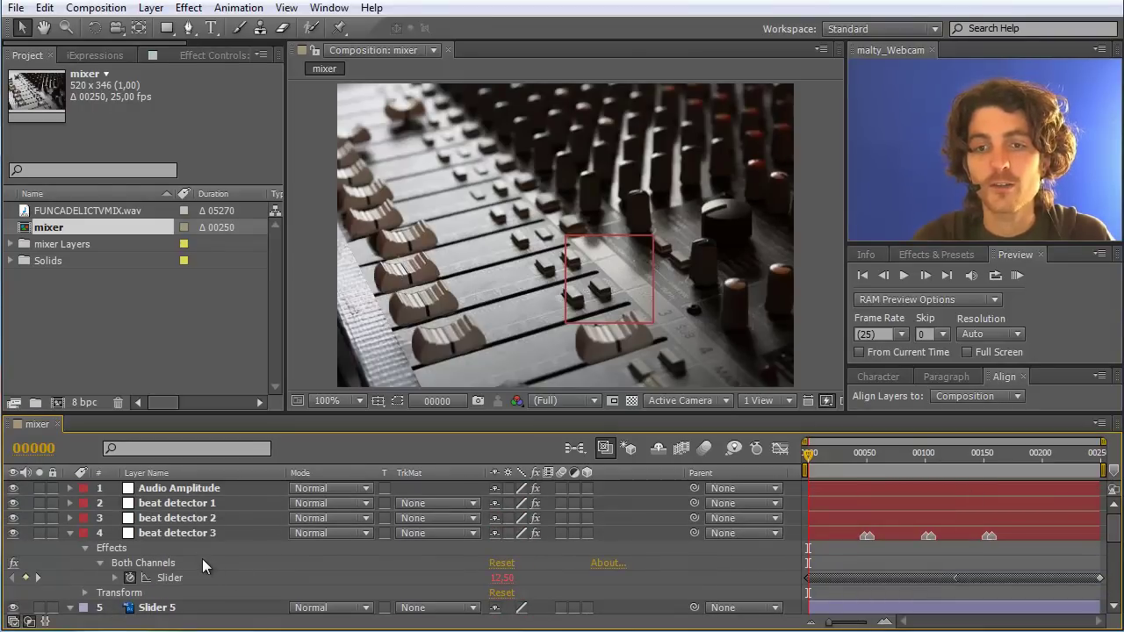
pyautogui.scroll(-3, 202, 558)
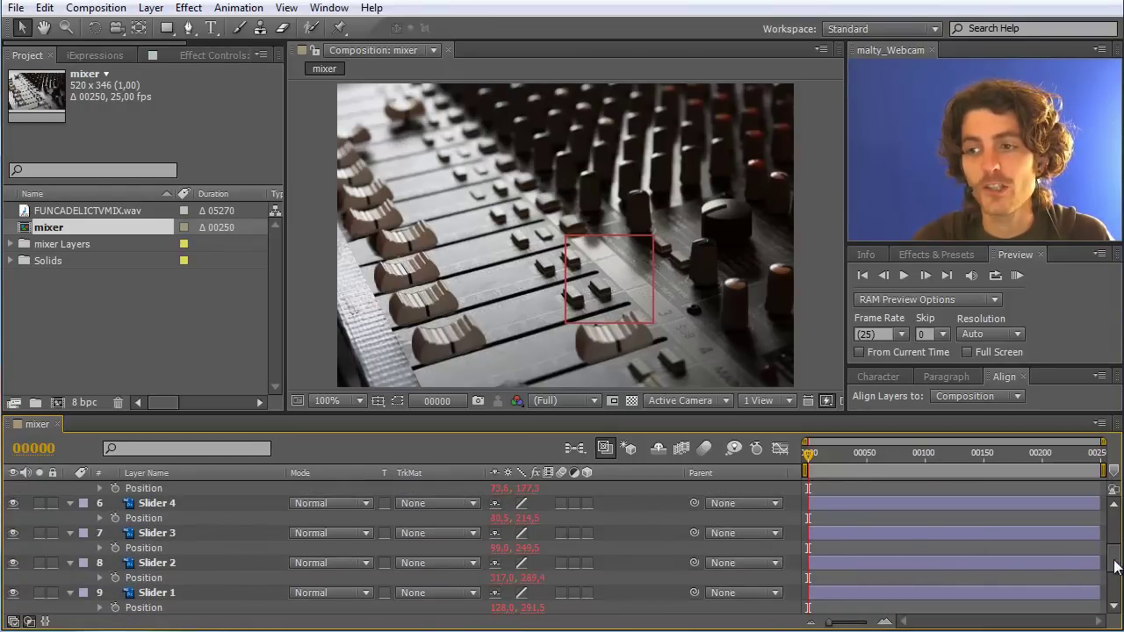
pyautogui.moveTo(1113, 567); pyautogui.dragTo(1116, 512)
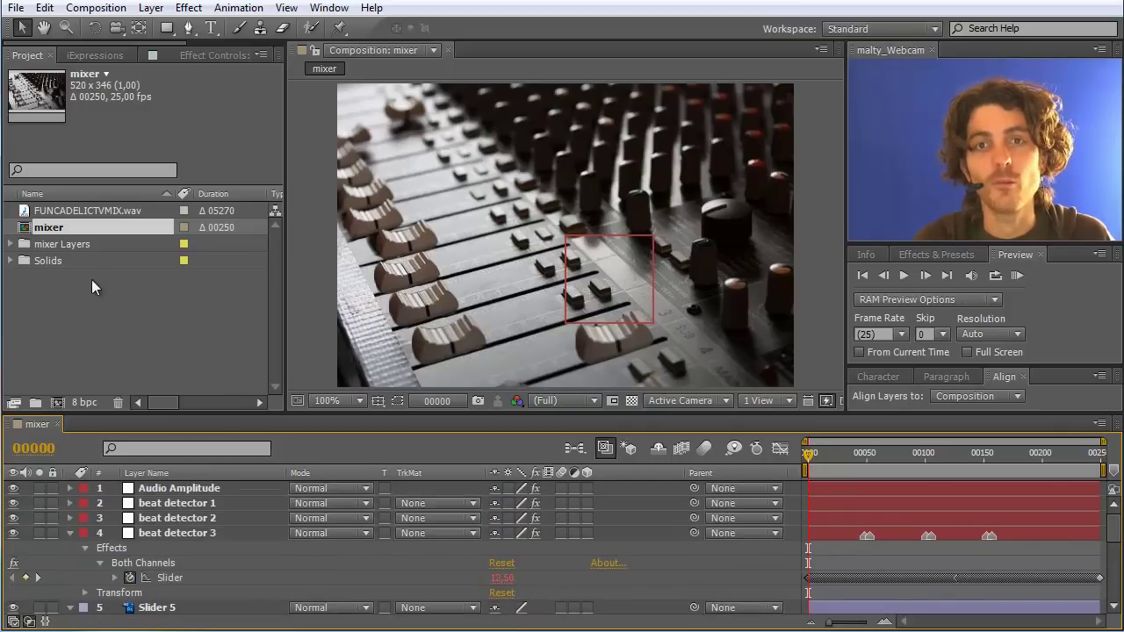
pyautogui.moveTo(29, 230); pyautogui.dragTo(59, 402)
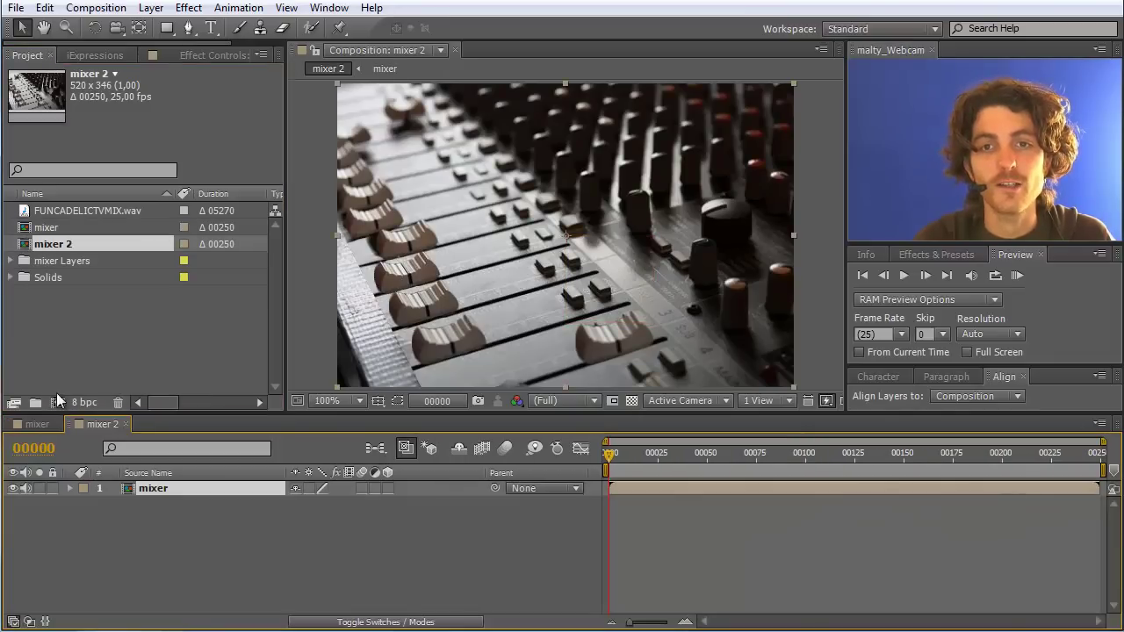
# Rename the new composition 'volume meter' and scrub its timeline to frame 00102.
pyautogui.click(52, 250)
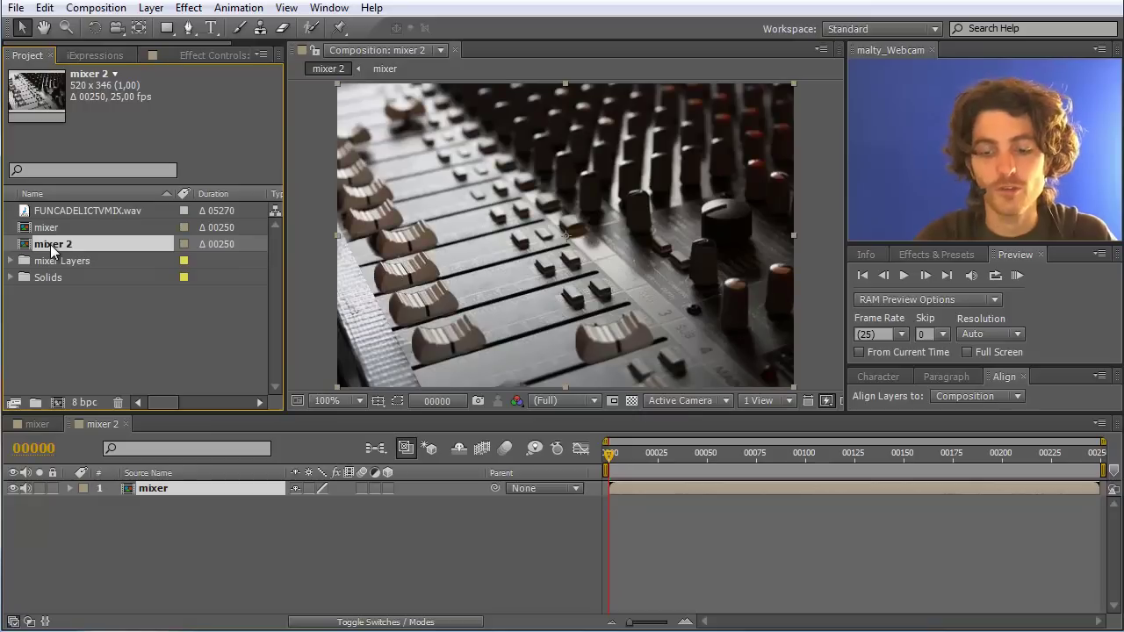
pyautogui.press('Return')
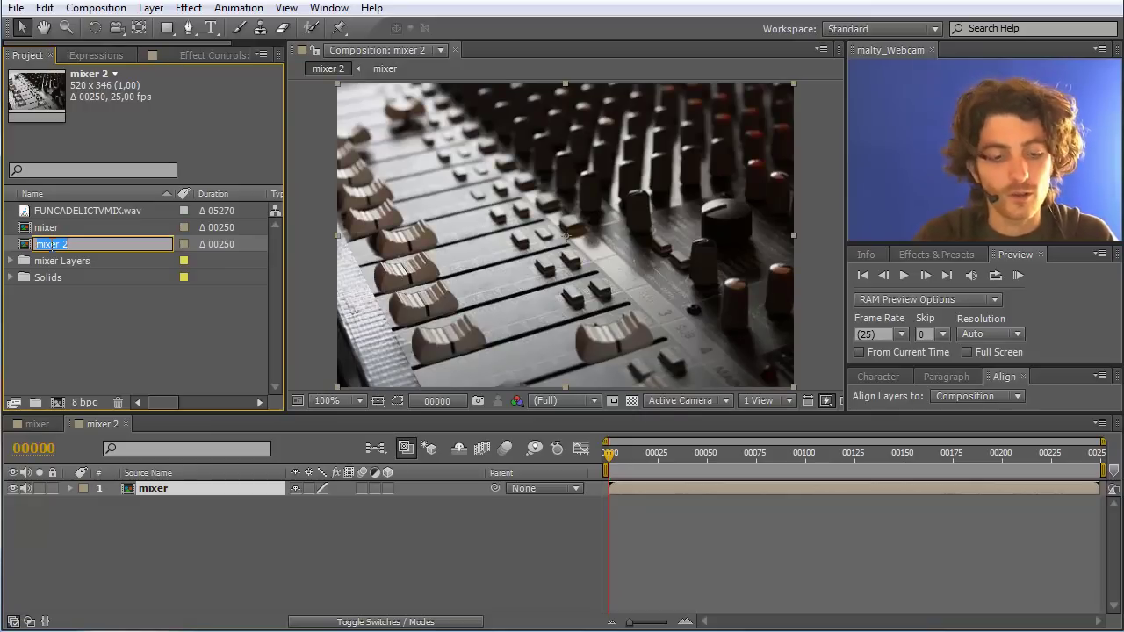
pyautogui.write('volume meter')
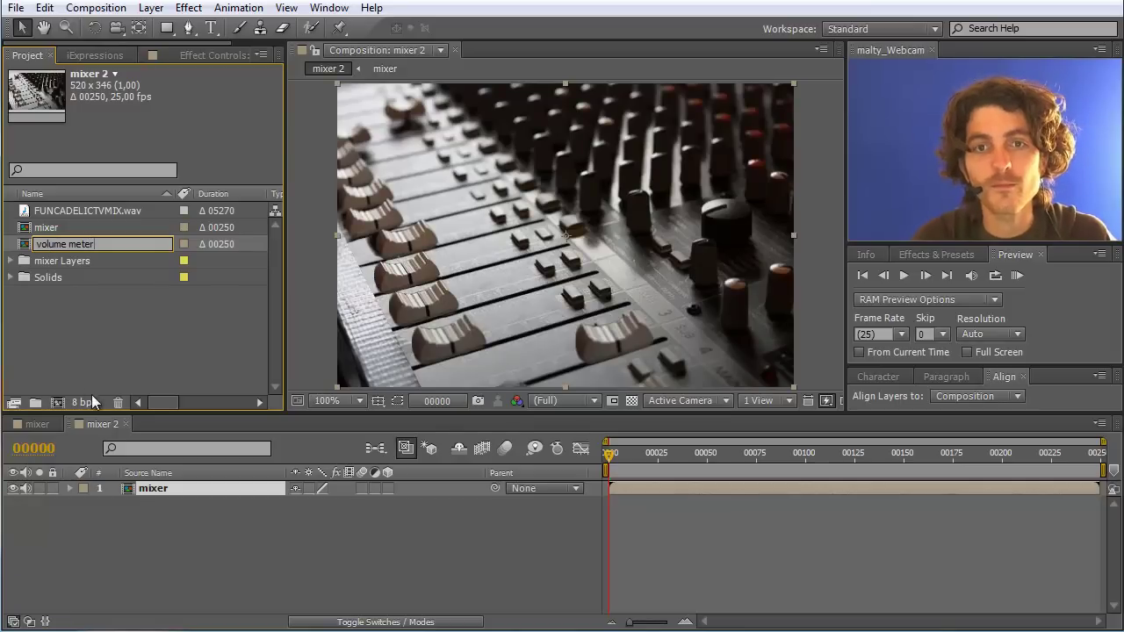
pyautogui.click(98, 369)
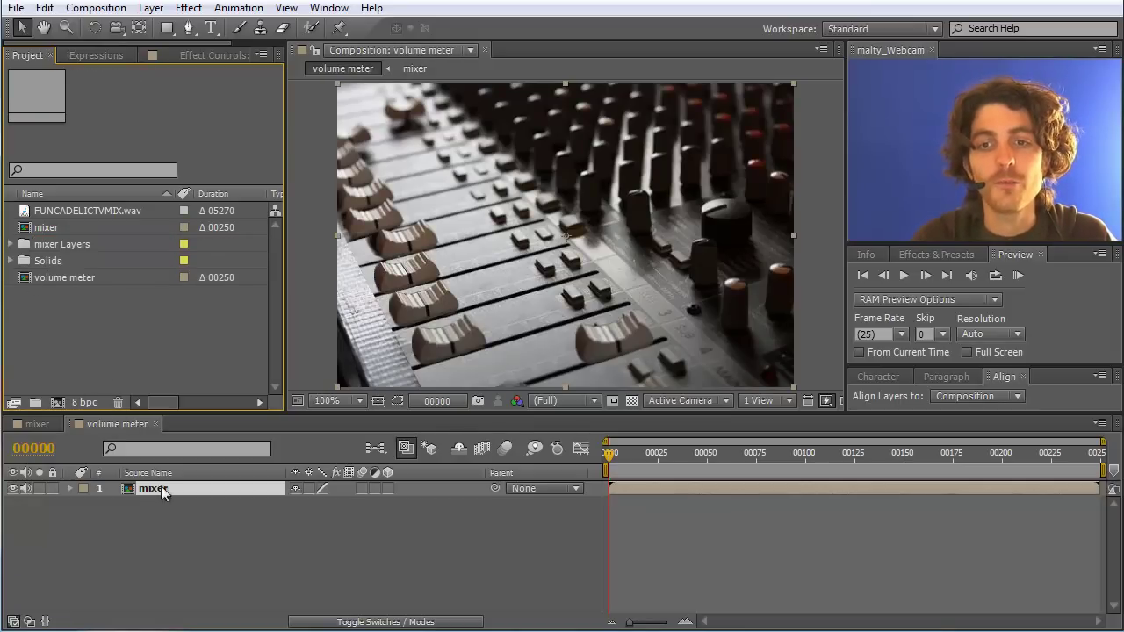
pyautogui.click(132, 489)
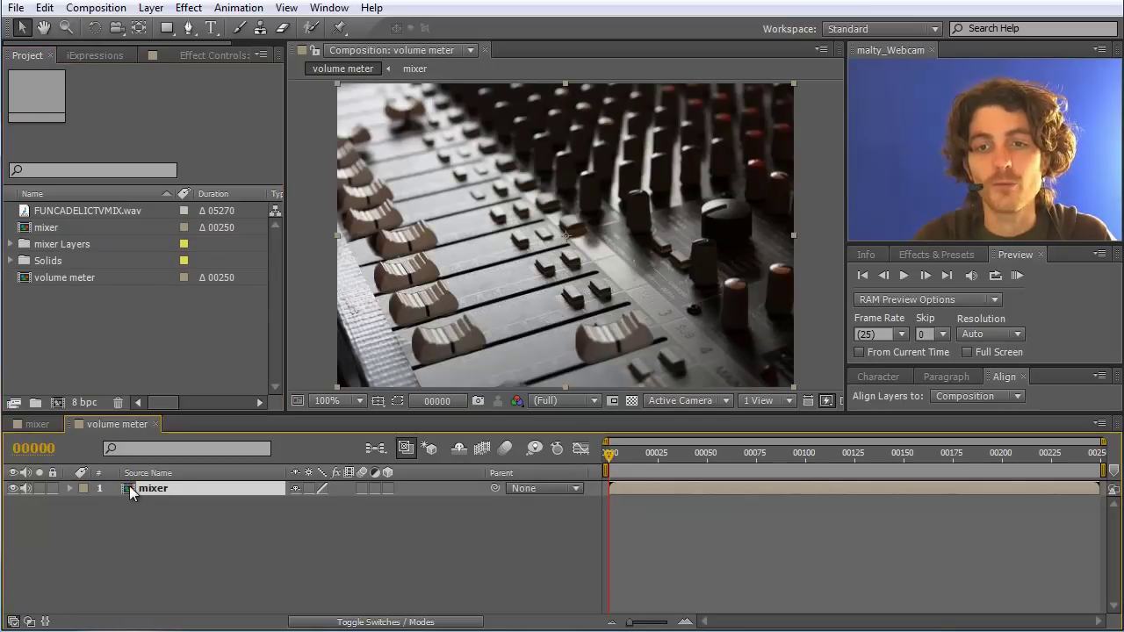
pyautogui.moveTo(611, 455); pyautogui.dragTo(814, 453)
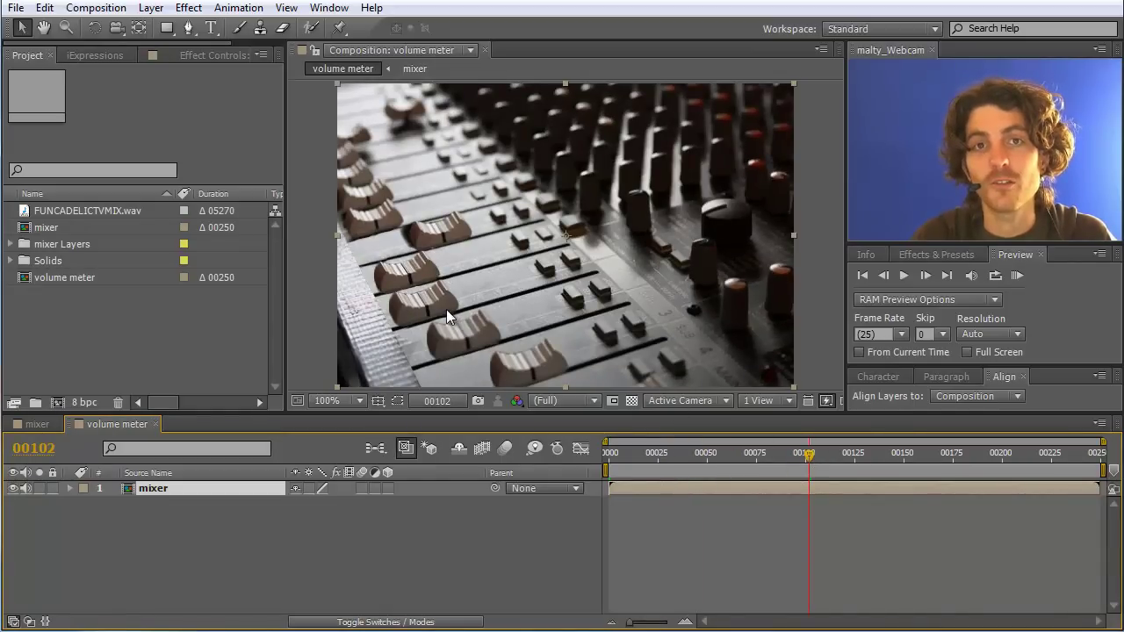
# Set mixer.avi from the proxies folder as the mixer comp's proxy, then scrub to check playback.
pyautogui.click(35, 229)
pyautogui.rightClick(32, 230)
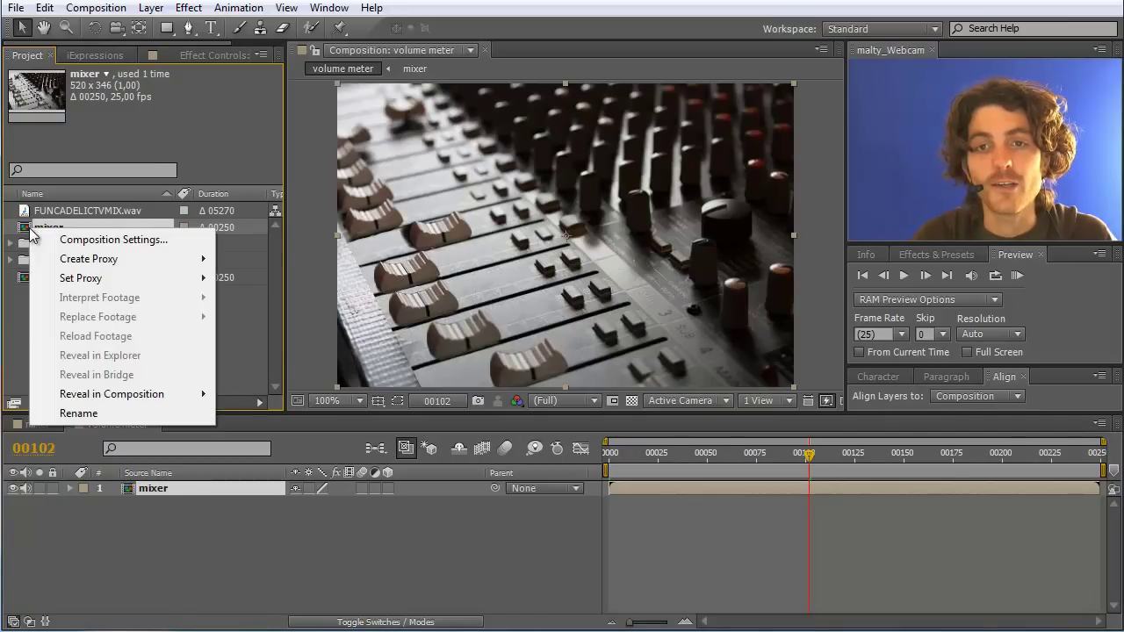
pyautogui.moveTo(91, 279)
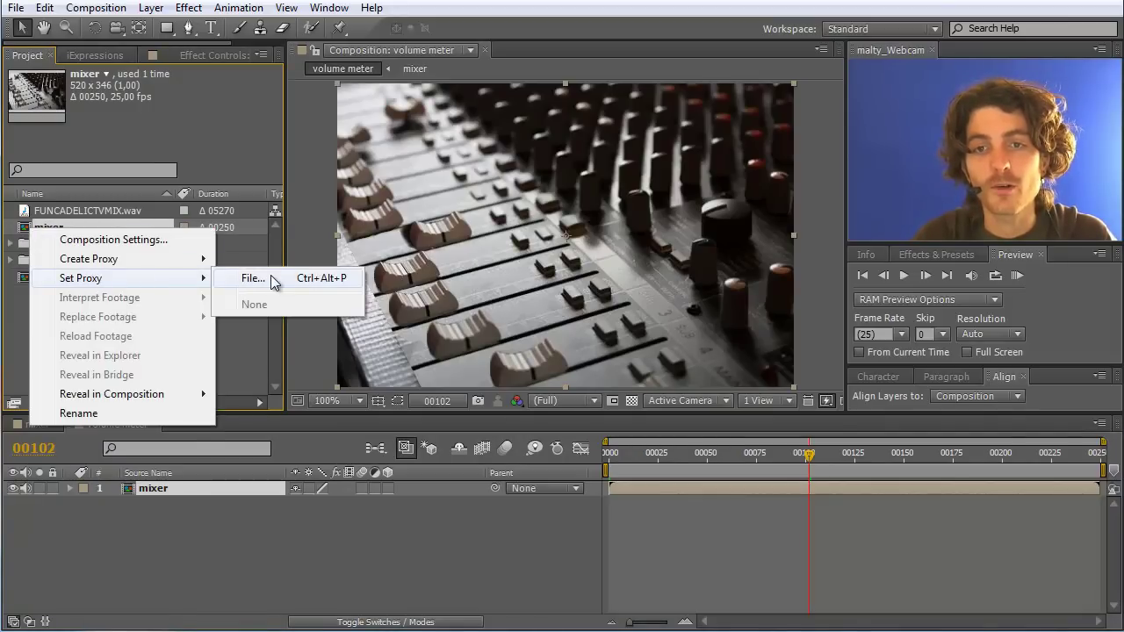
pyautogui.click(269, 278)
pyautogui.click(150, 130)
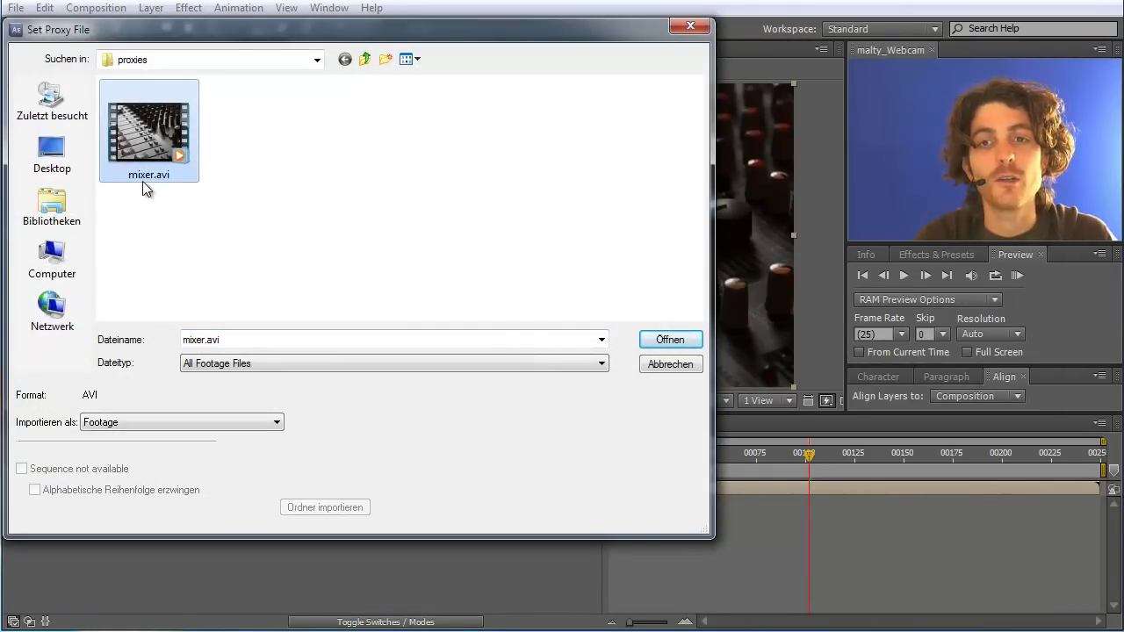
pyautogui.click(680, 339)
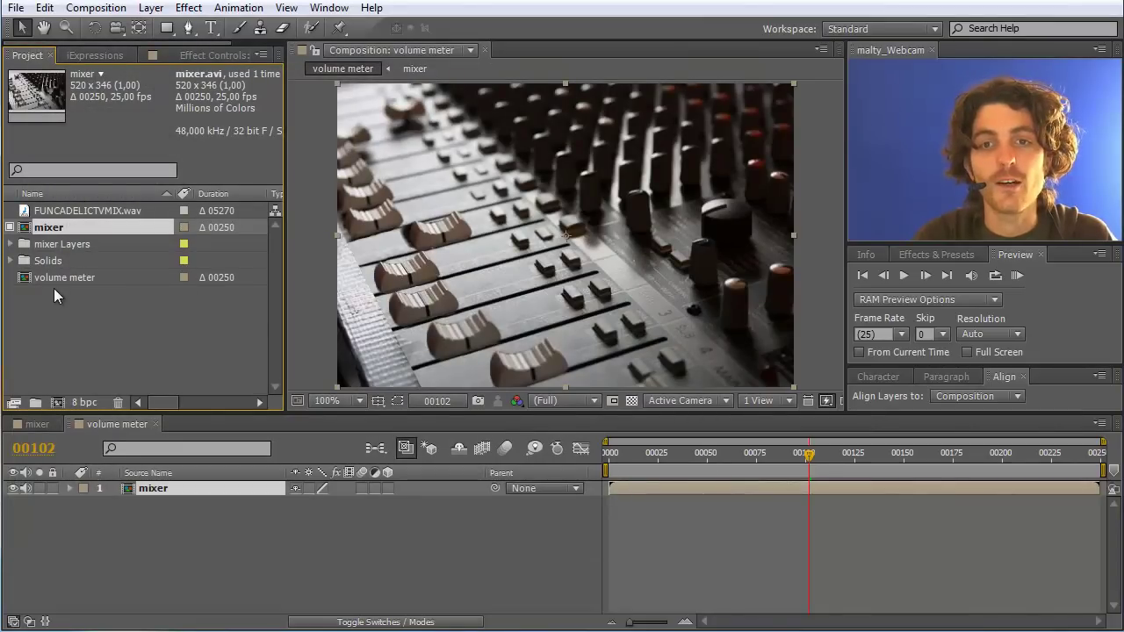
pyautogui.click(180, 480)
pyautogui.moveTo(813, 453); pyautogui.dragTo(592, 456)
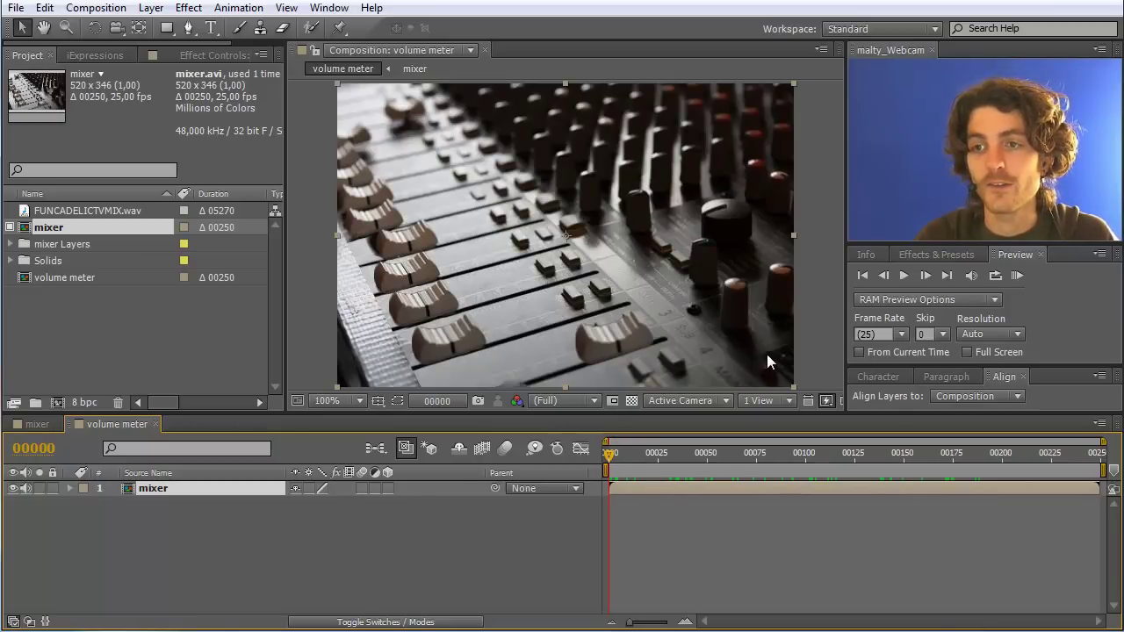
# Add a 50×20 px dark green solid named 'meter' via Layer > New > Solid.
pyautogui.click(155, 9)
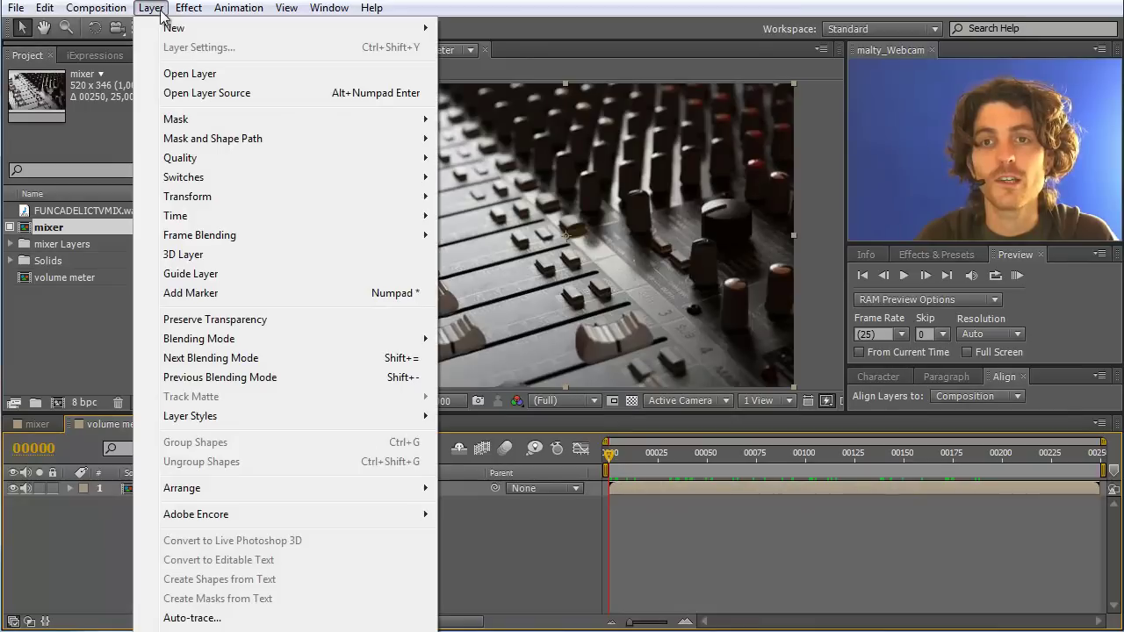
pyautogui.moveTo(427, 27)
pyautogui.click(480, 49)
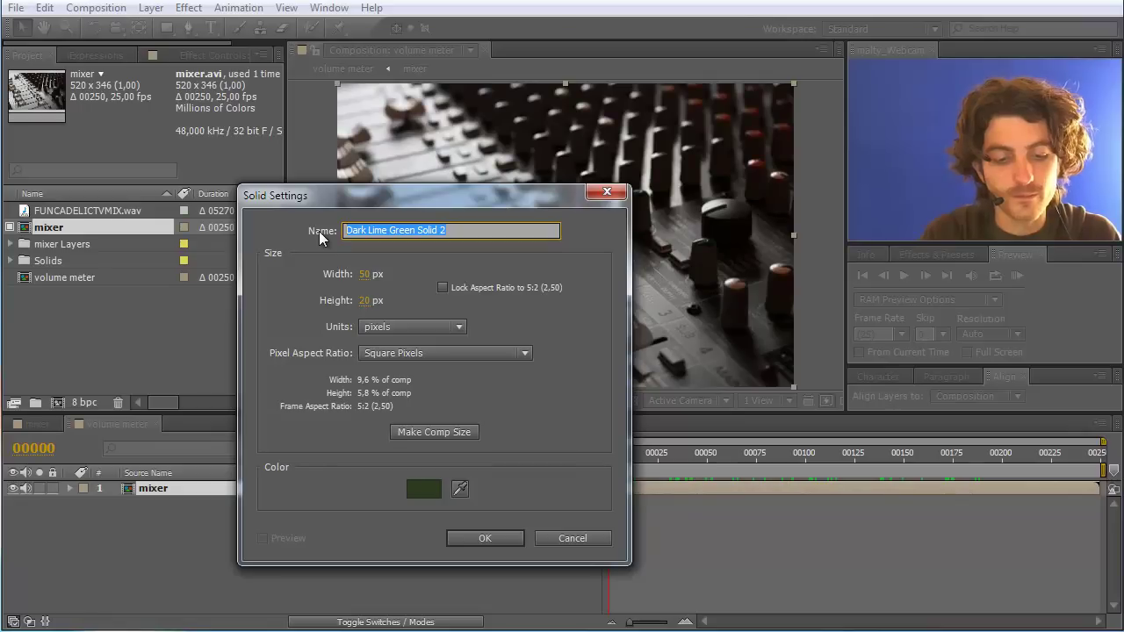
pyautogui.write('meter')
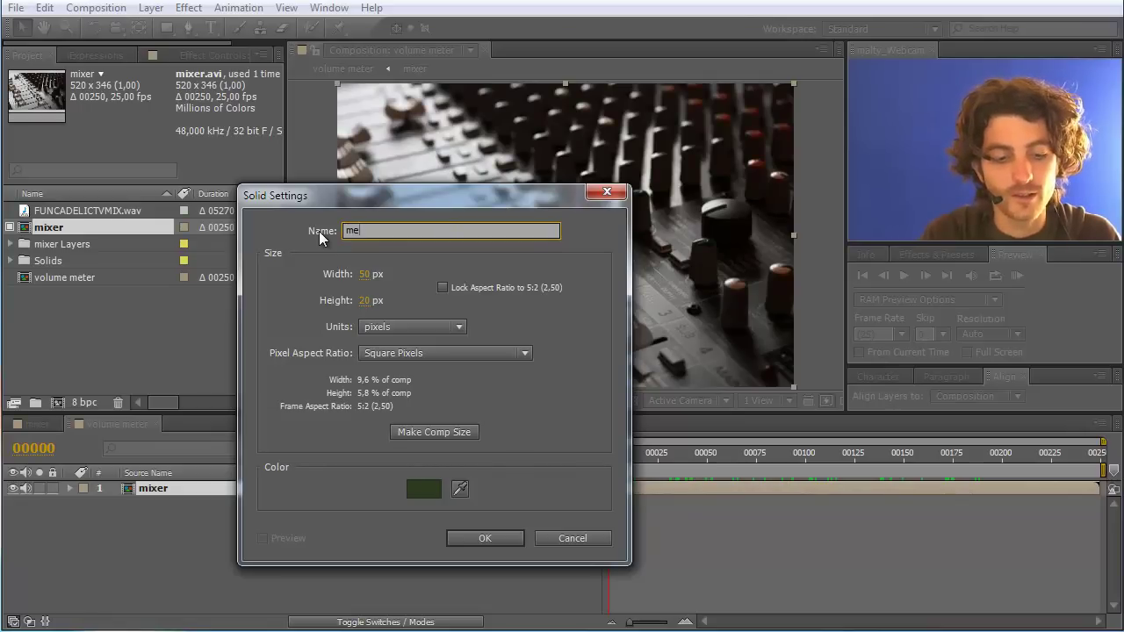
pyautogui.click(489, 539)
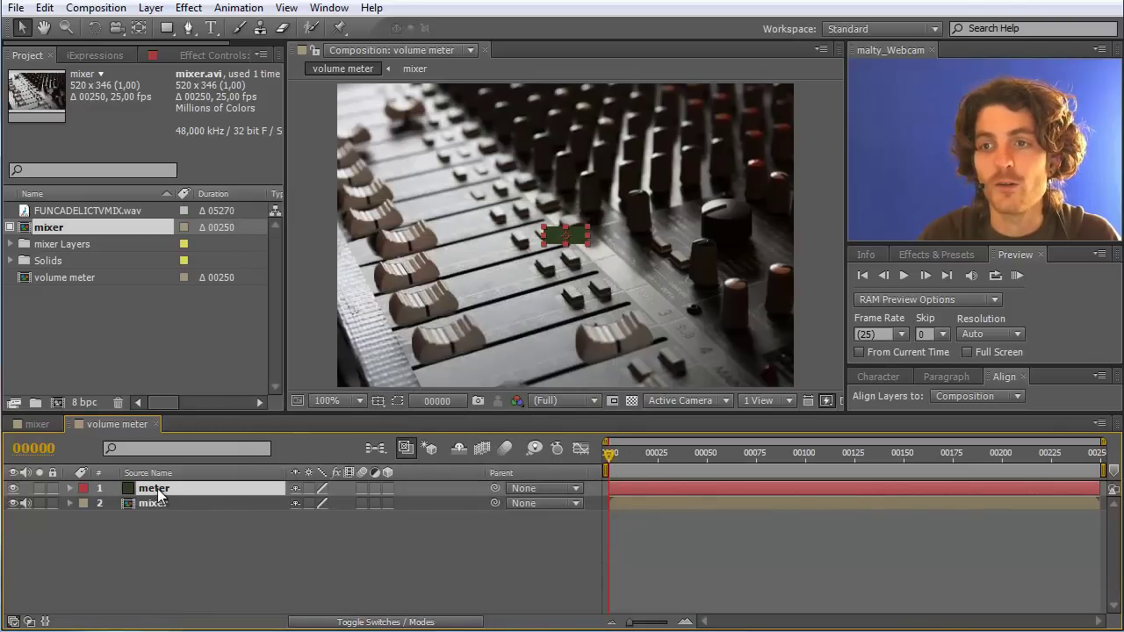
# Duplicate the meter solid into six copies and move them to the composition's bottom-right.
pyautogui.click(44, 7)
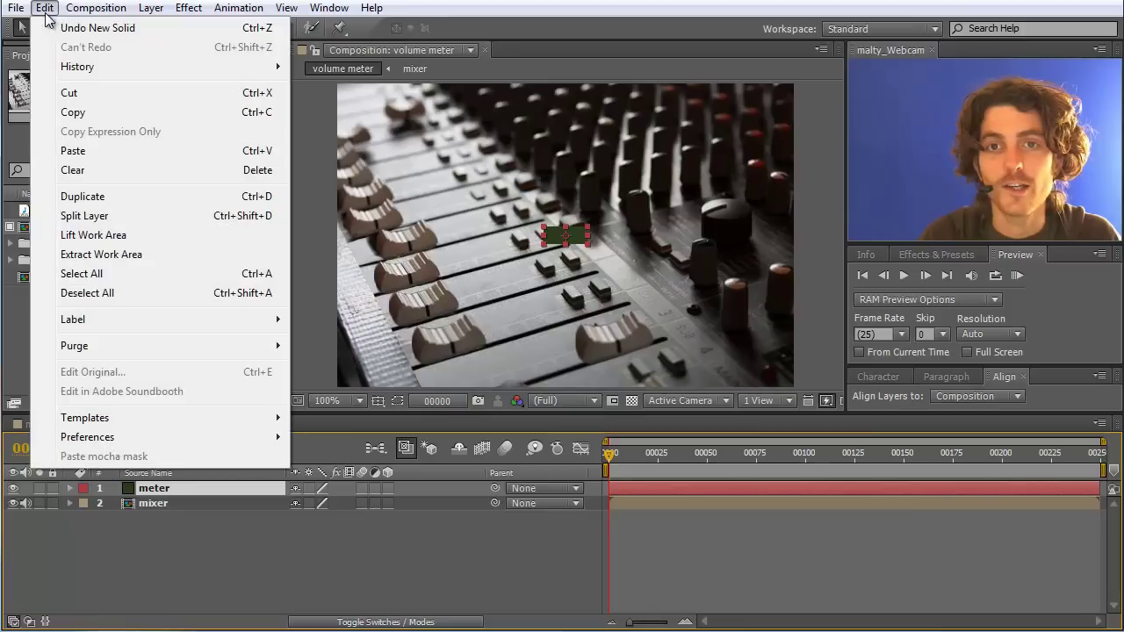
pyautogui.click(263, 197)
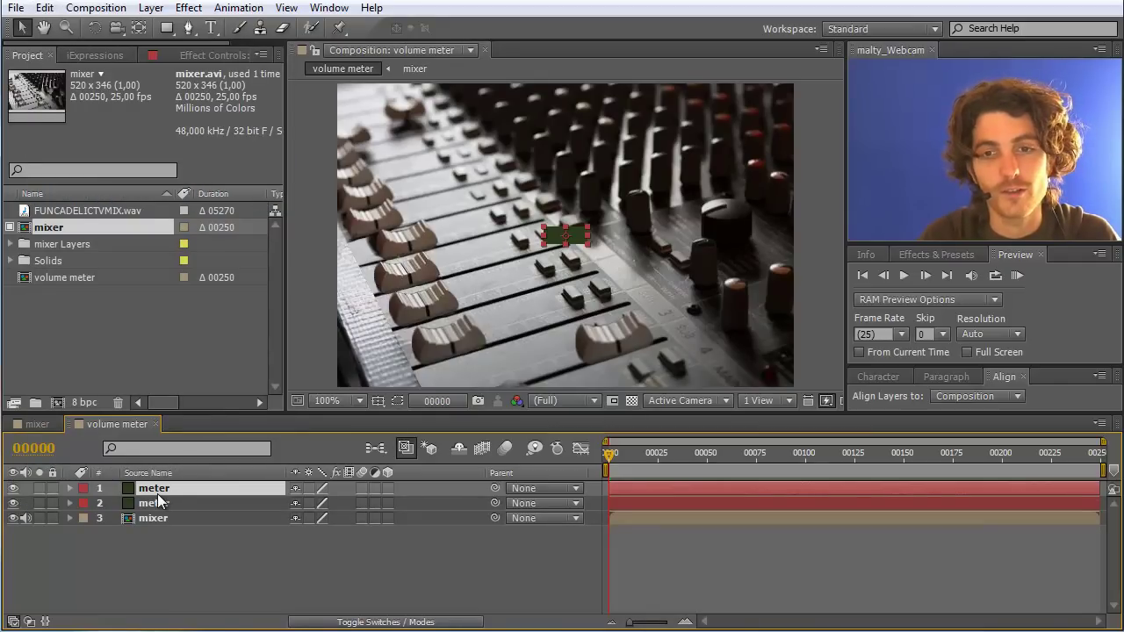
pyautogui.hotkey('ctrl', 'd')
pyautogui.hotkey('ctrl', 'd')
pyautogui.hotkey('ctrl', 'd')
pyautogui.hotkey('ctrl', 'd')
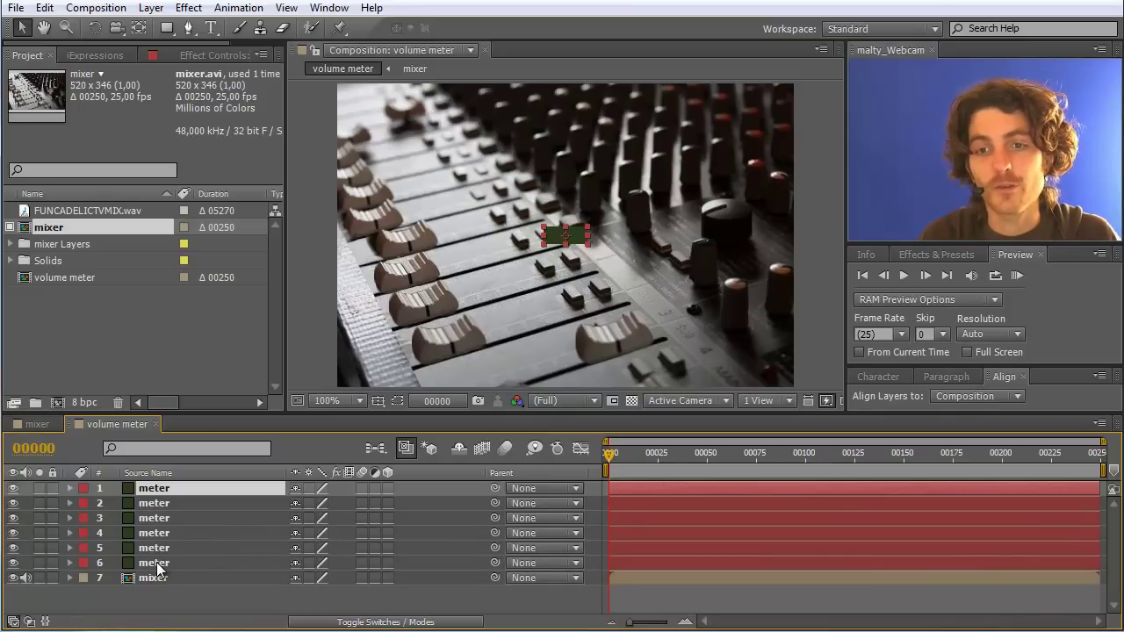
pyautogui.keyDown('shift'); pyautogui.click(154, 563); pyautogui.keyUp('shift')
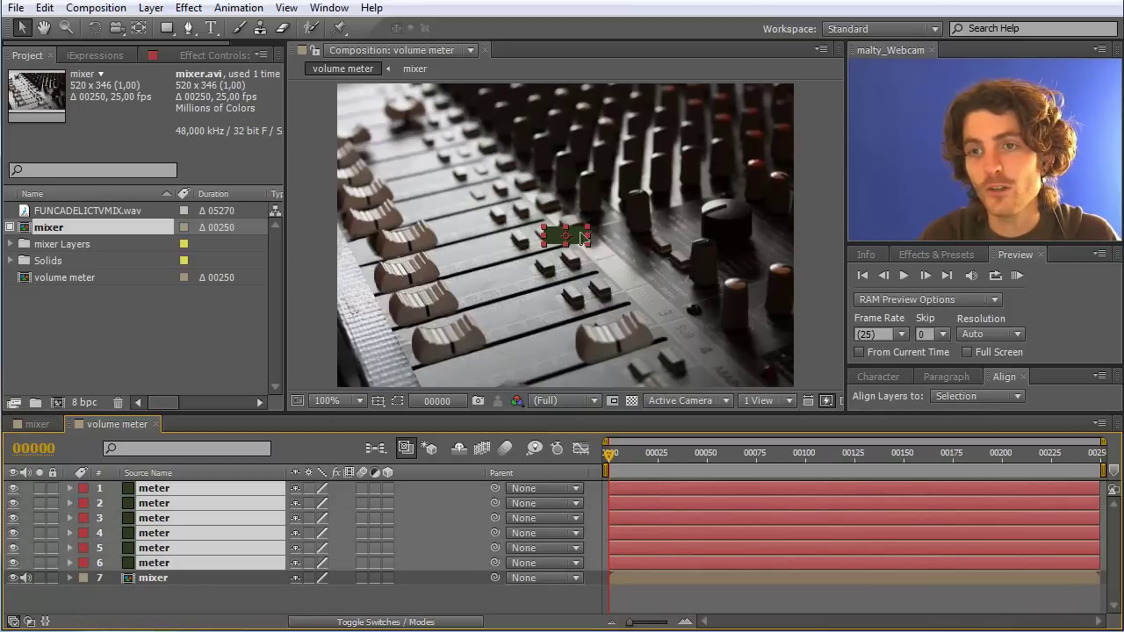
pyautogui.moveTo(581, 234); pyautogui.dragTo(777, 372)
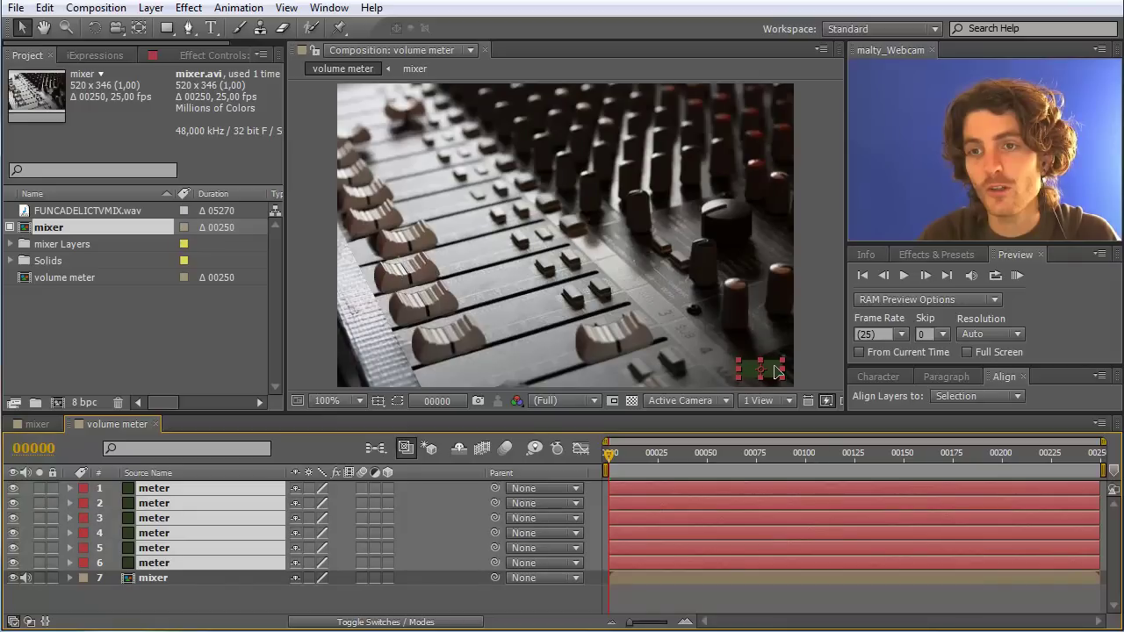
pyautogui.click(824, 326)
# Raise the first meter block up above the knobs.
pyautogui.click(174, 488)
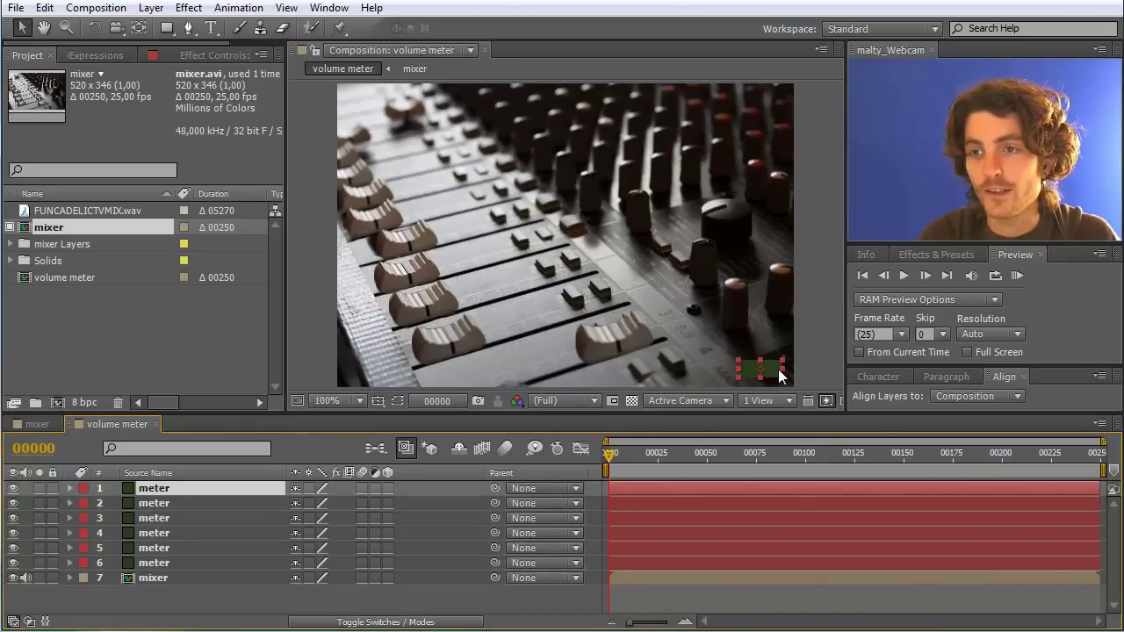
pyautogui.moveTo(774, 369); pyautogui.dragTo(771, 286)
pyautogui.moveTo(767, 231); pyautogui.dragTo(761, 265)
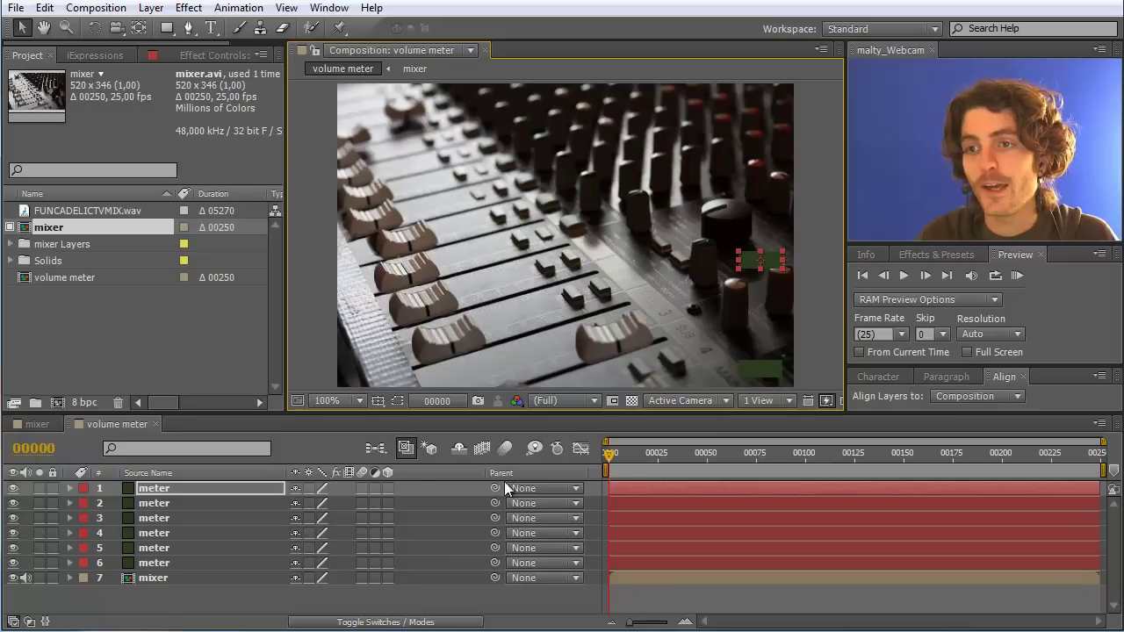
# Distribute all six meter blocks evenly by vertical centres in the Align panel.
pyautogui.keyDown('shift'); pyautogui.click(160, 563); pyautogui.keyUp('shift')
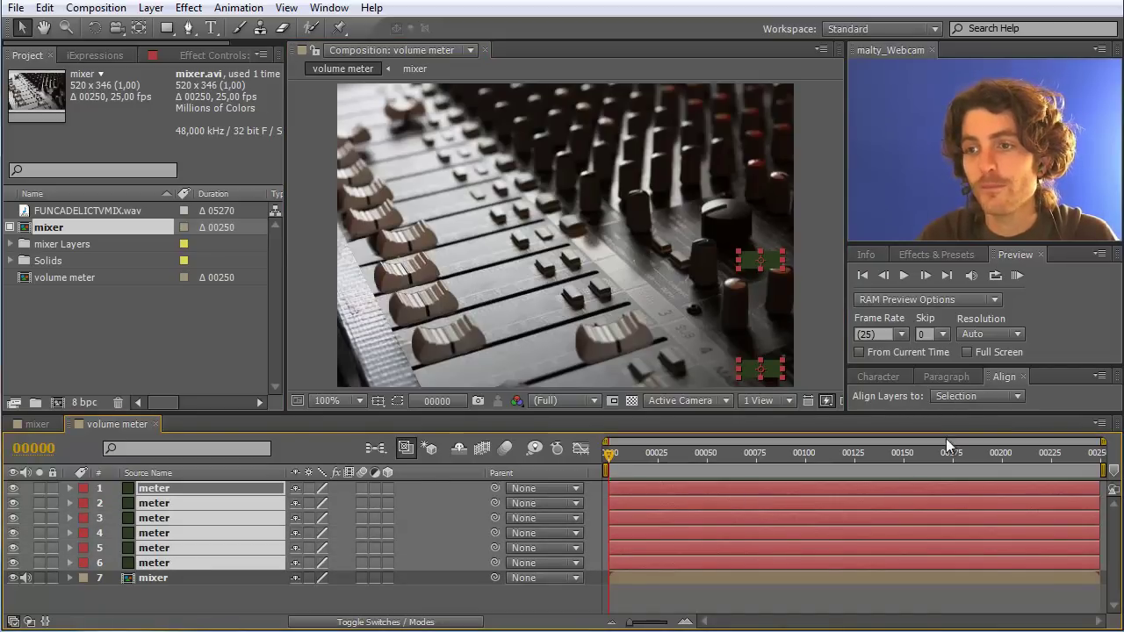
pyautogui.click(953, 374)
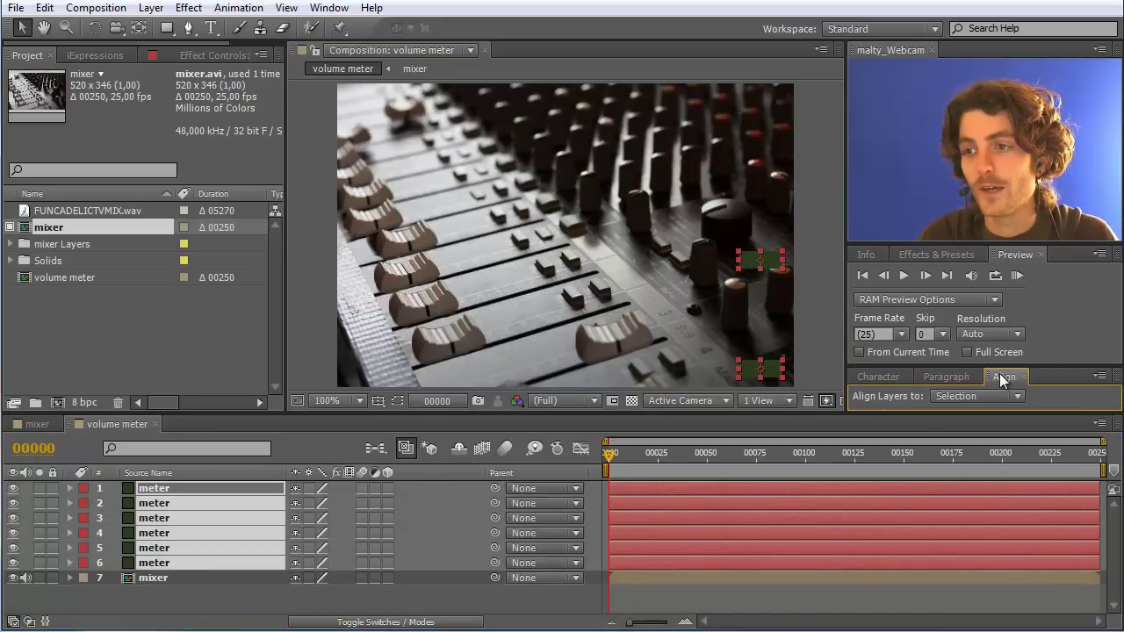
pyautogui.moveTo(946, 412); pyautogui.dragTo(951, 475)
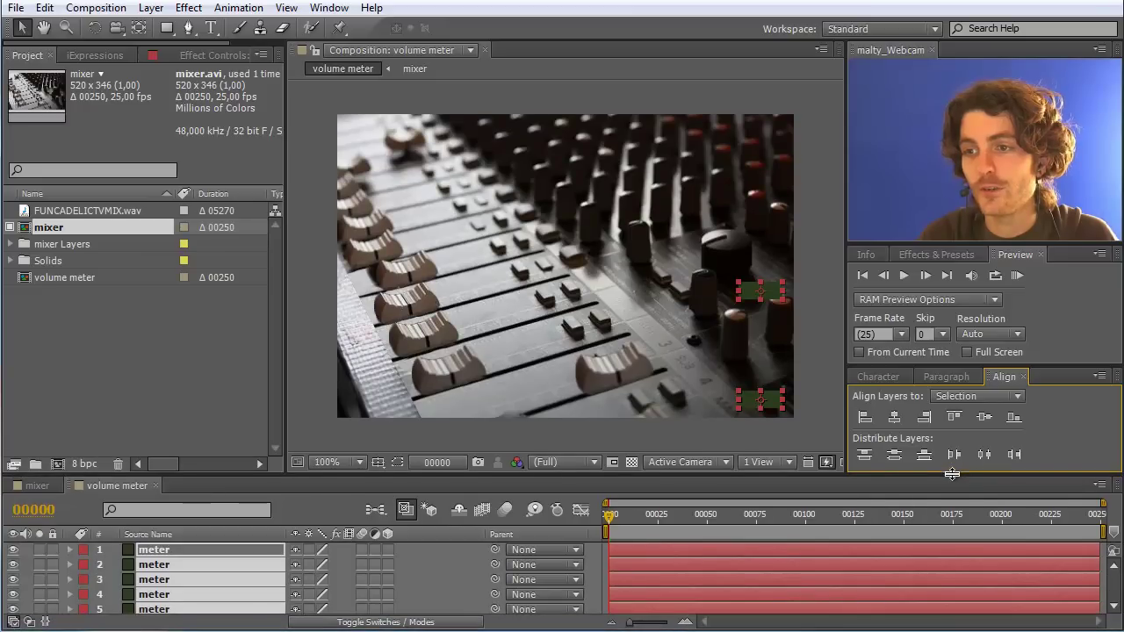
pyautogui.click(894, 455)
pyautogui.click(815, 364)
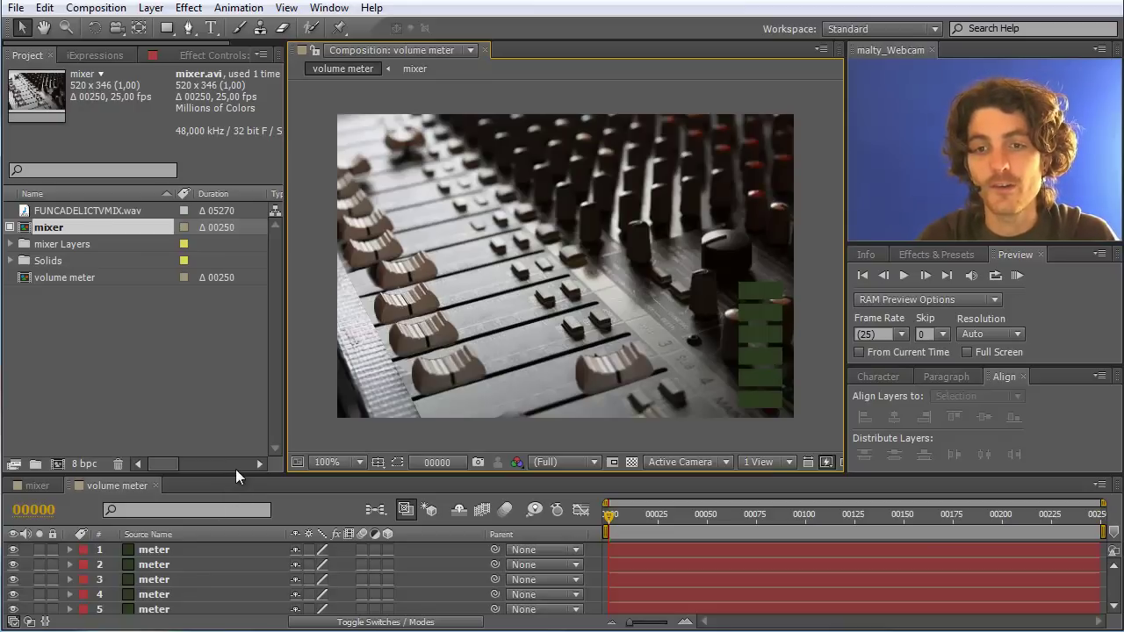
# Apply the Fill effect to the top meter block, making it red.
pyautogui.moveTo(237, 478); pyautogui.dragTo(242, 420)
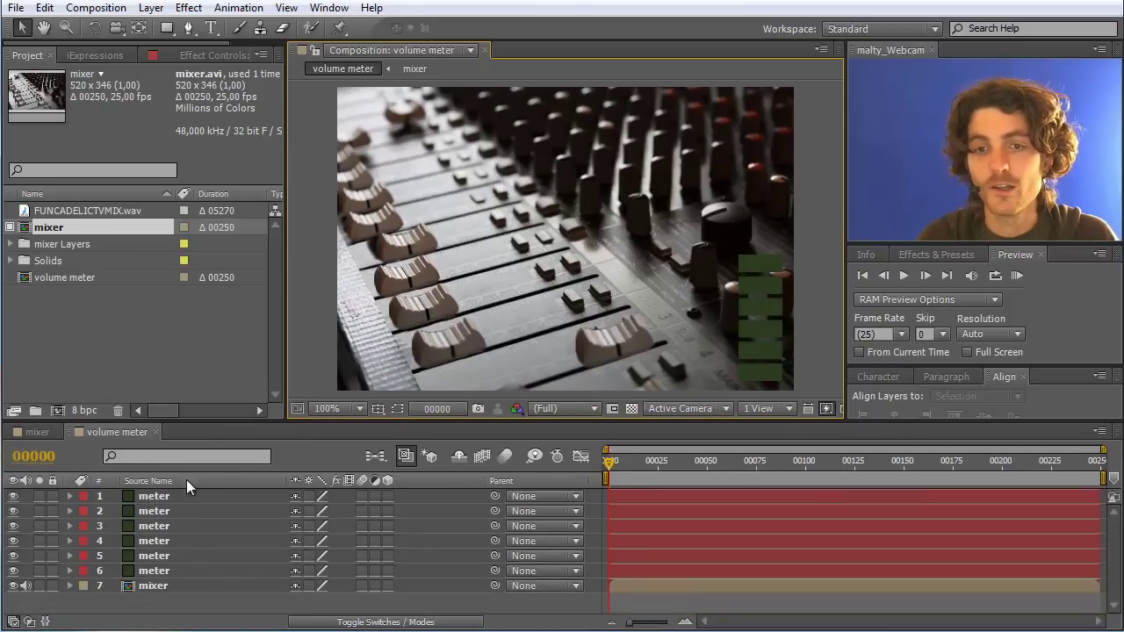
pyautogui.click(157, 497)
pyautogui.click(155, 511)
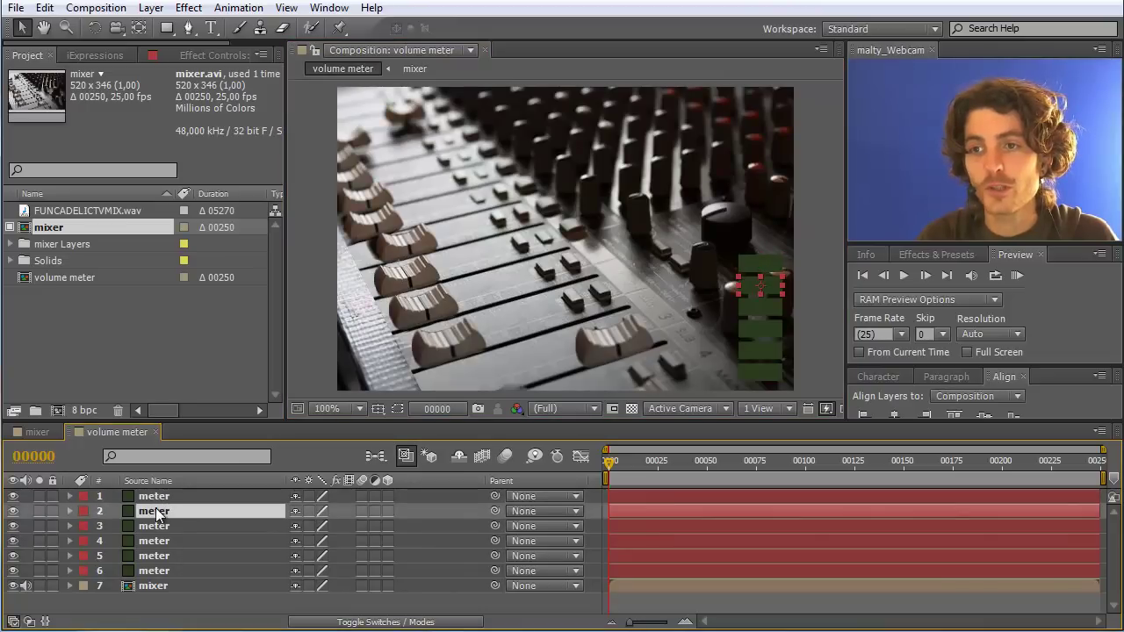
pyautogui.click(155, 496)
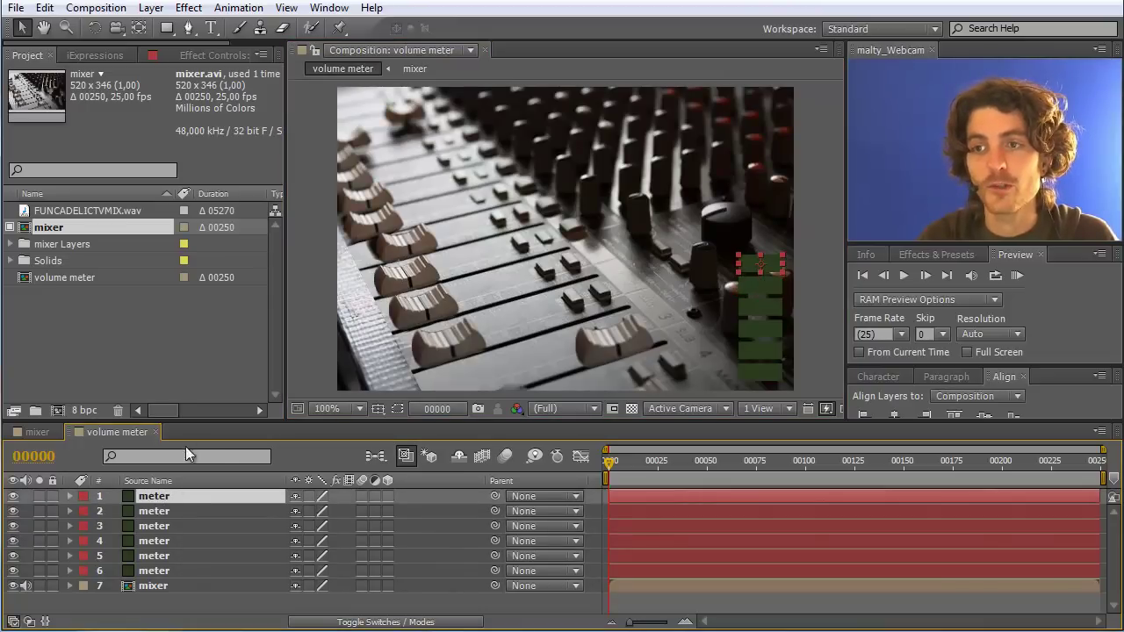
pyautogui.click(936, 254)
pyautogui.click(919, 273)
pyautogui.write('fill')
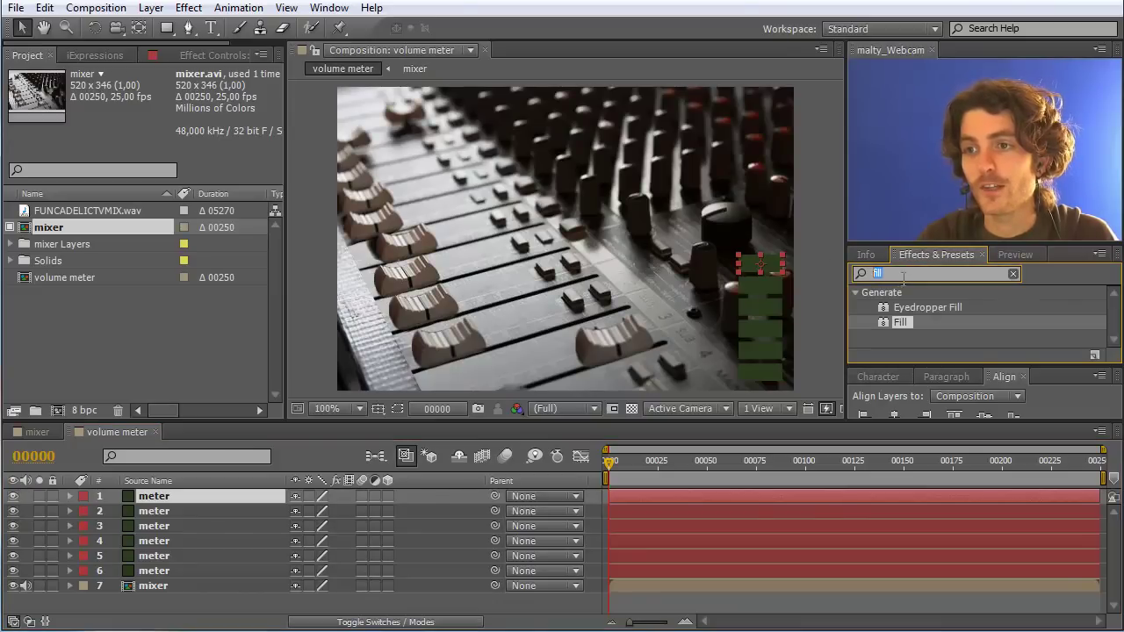
pyautogui.moveTo(901, 323); pyautogui.dragTo(286, 427)
pyautogui.moveTo(172, 494)
pyautogui.mouseDown()
pyautogui.moveTo(160, 496)
pyautogui.moveTo(170, 495)
pyautogui.mouseUp()
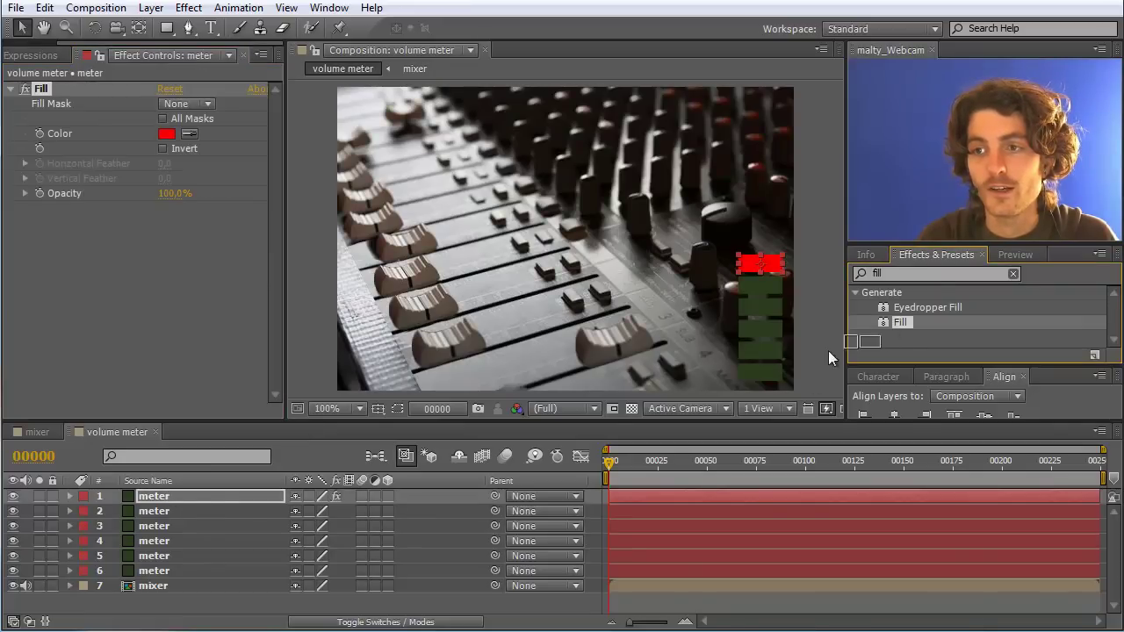
# Paste Fill onto the second meter block, set its colour to orange (FFB400), and preview.
pyautogui.click(155, 513)
pyautogui.hotkey('ctrl', 'v')
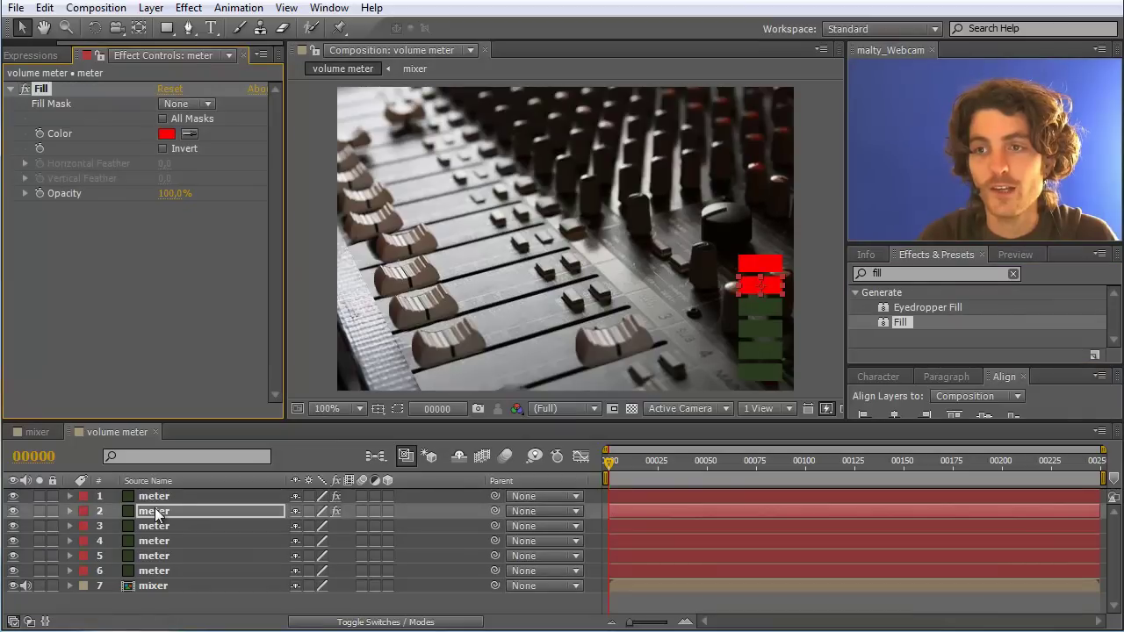
pyautogui.click(166, 133)
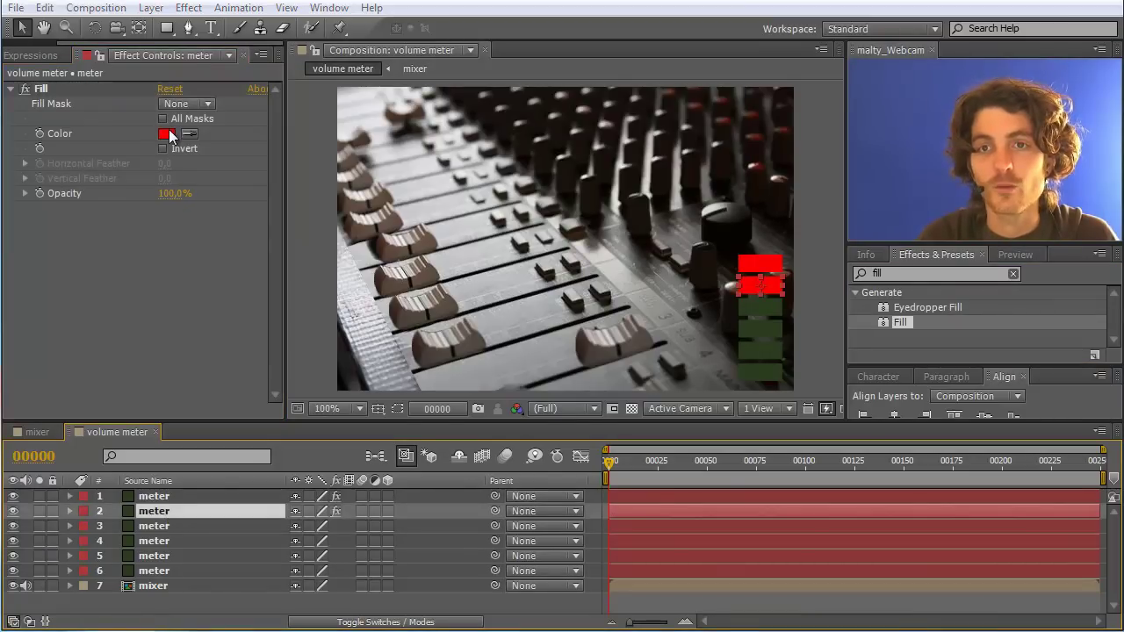
pyautogui.moveTo(371, 499); pyautogui.dragTo(375, 473)
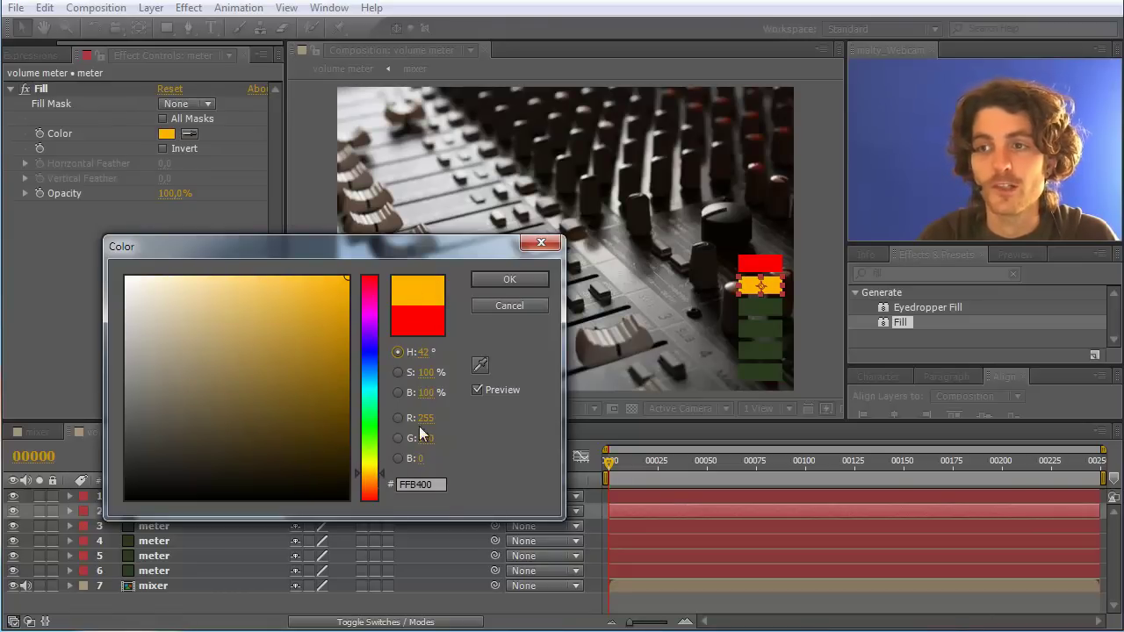
pyautogui.click(499, 278)
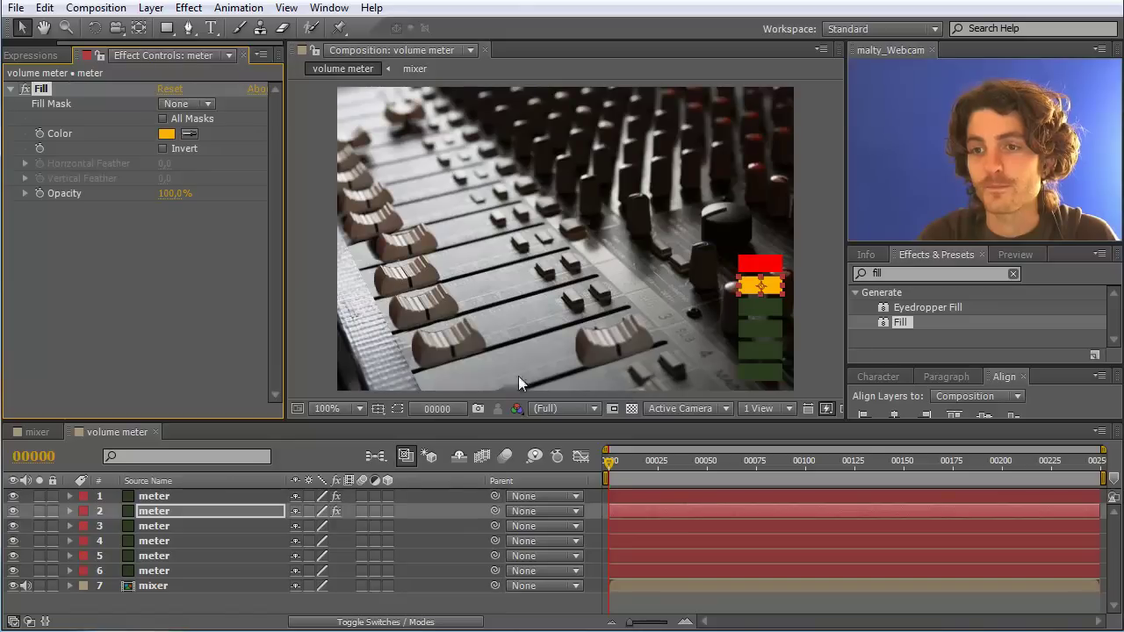
pyautogui.click(355, 340)
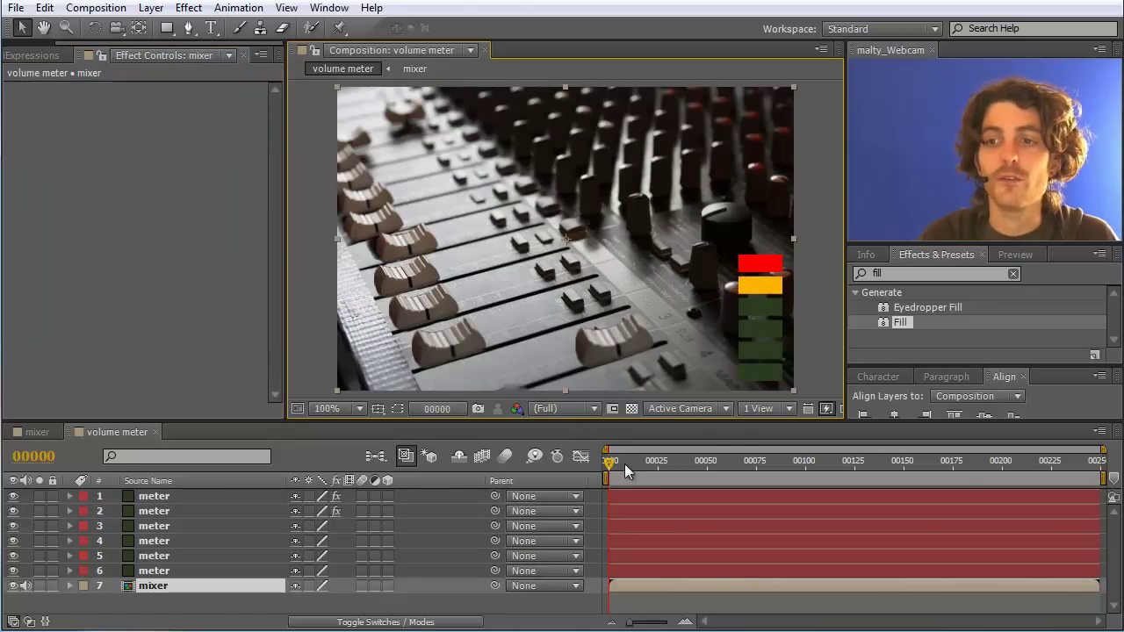
pyautogui.press('space')
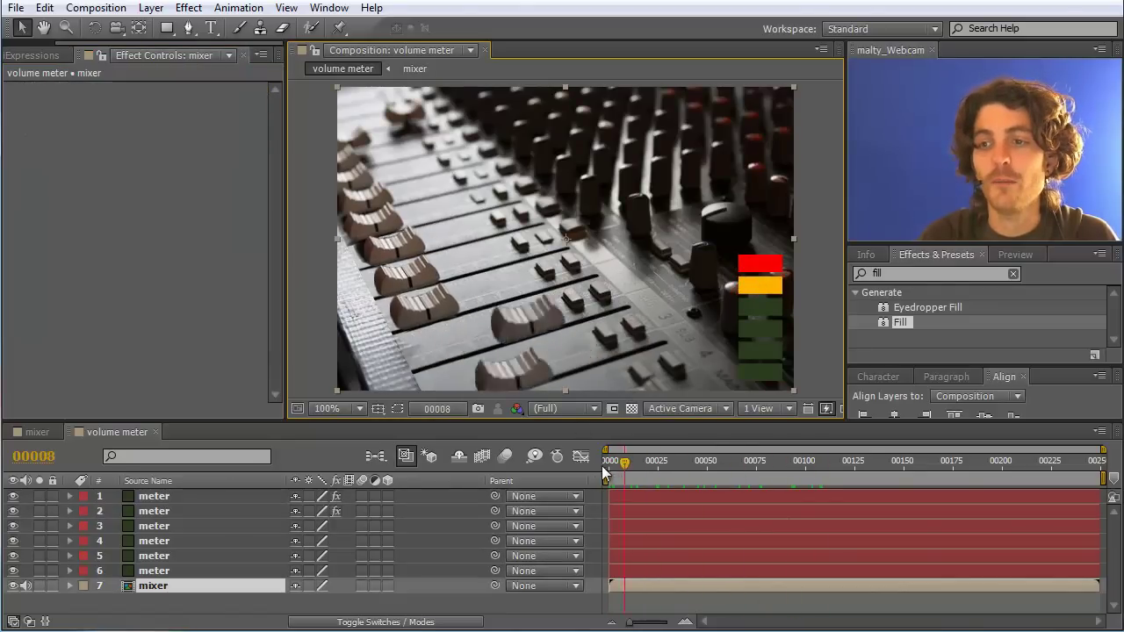
pyautogui.press('space')
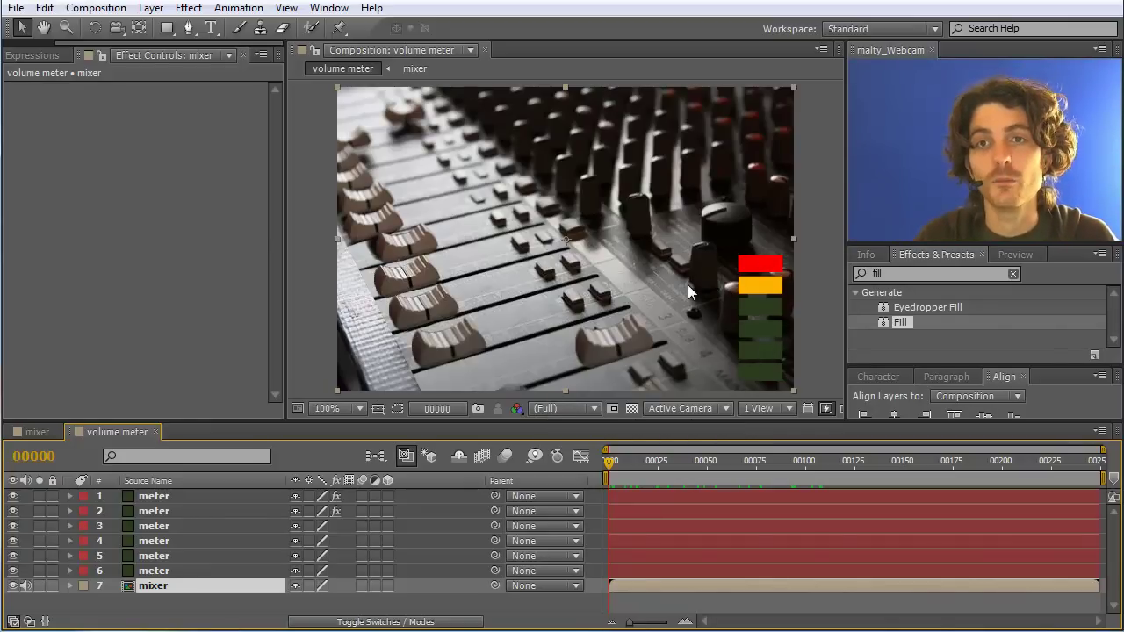
pyautogui.click(238, 8)
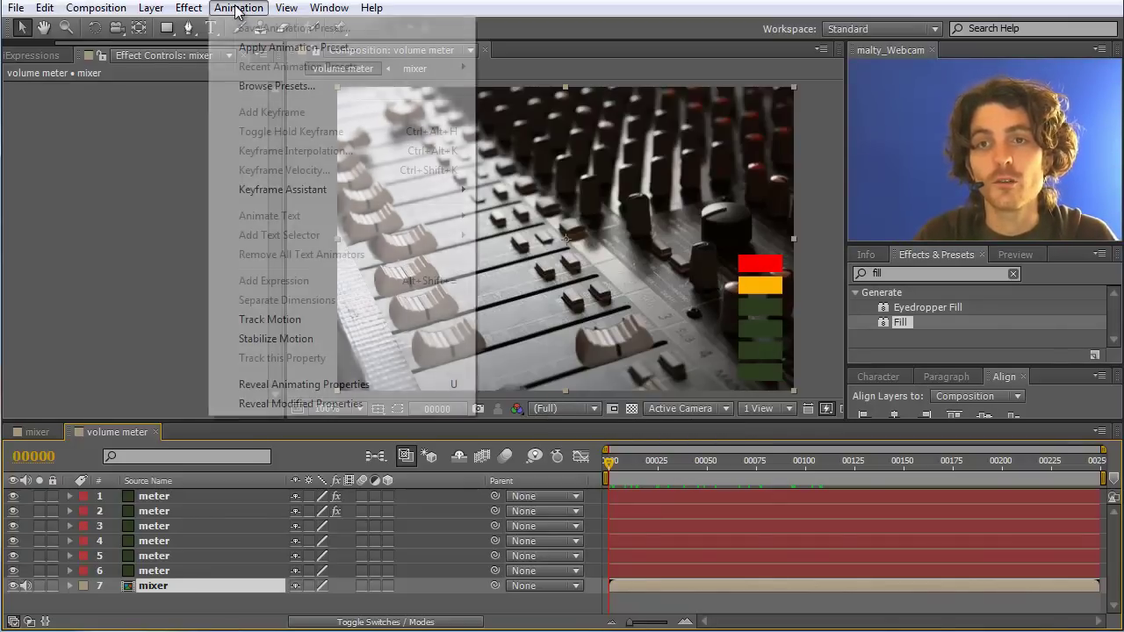
pyautogui.moveTo(459, 196)
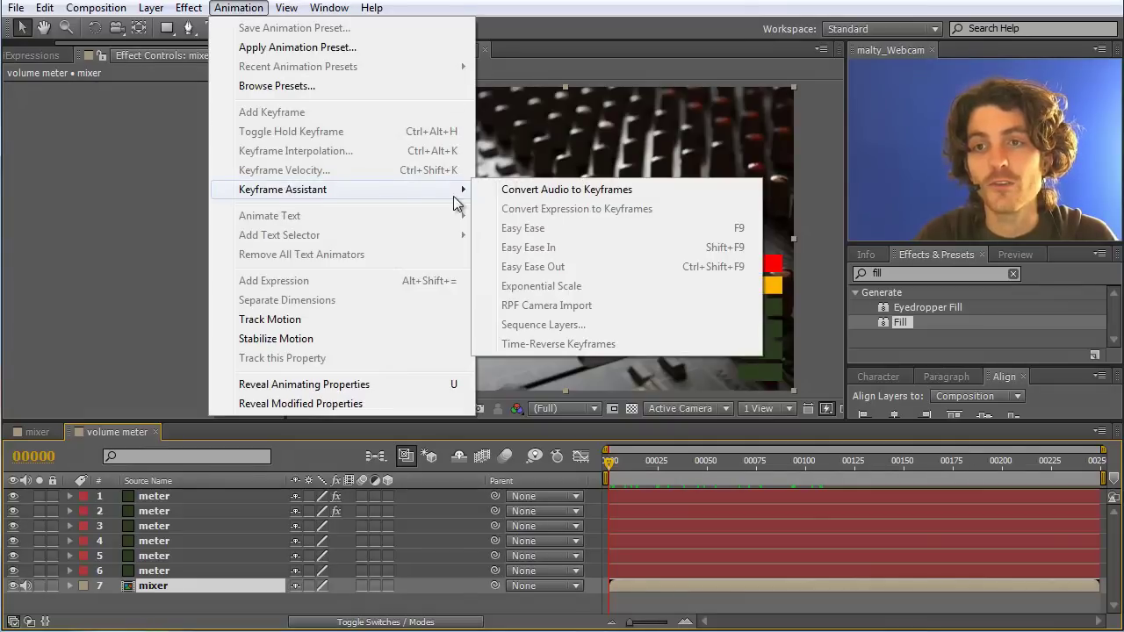
pyautogui.click(541, 190)
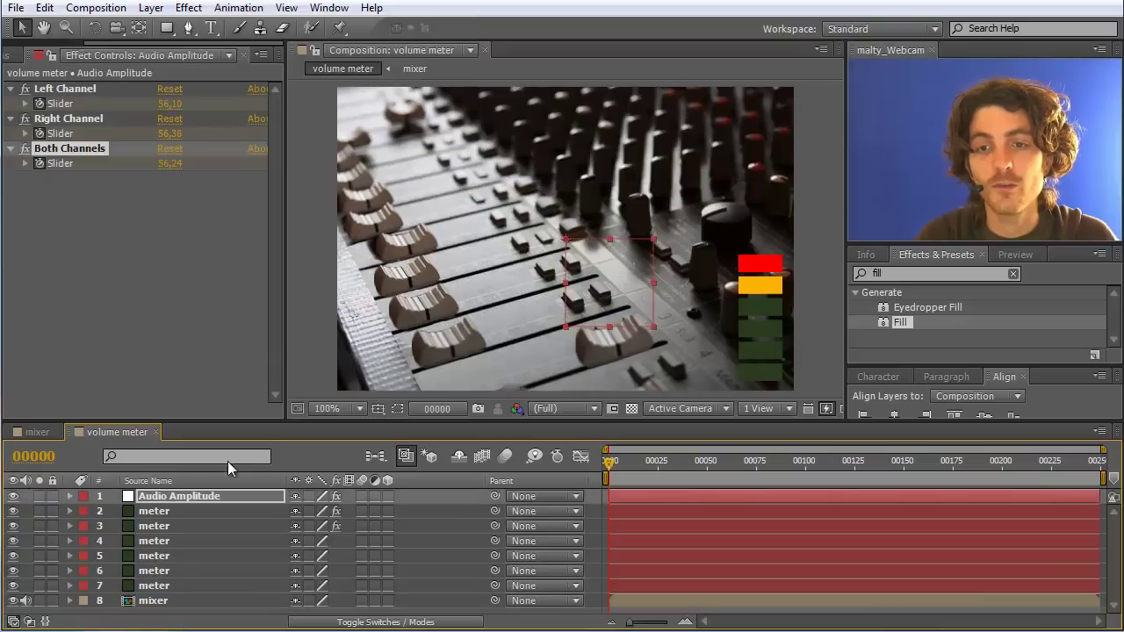
pyautogui.click(175, 497)
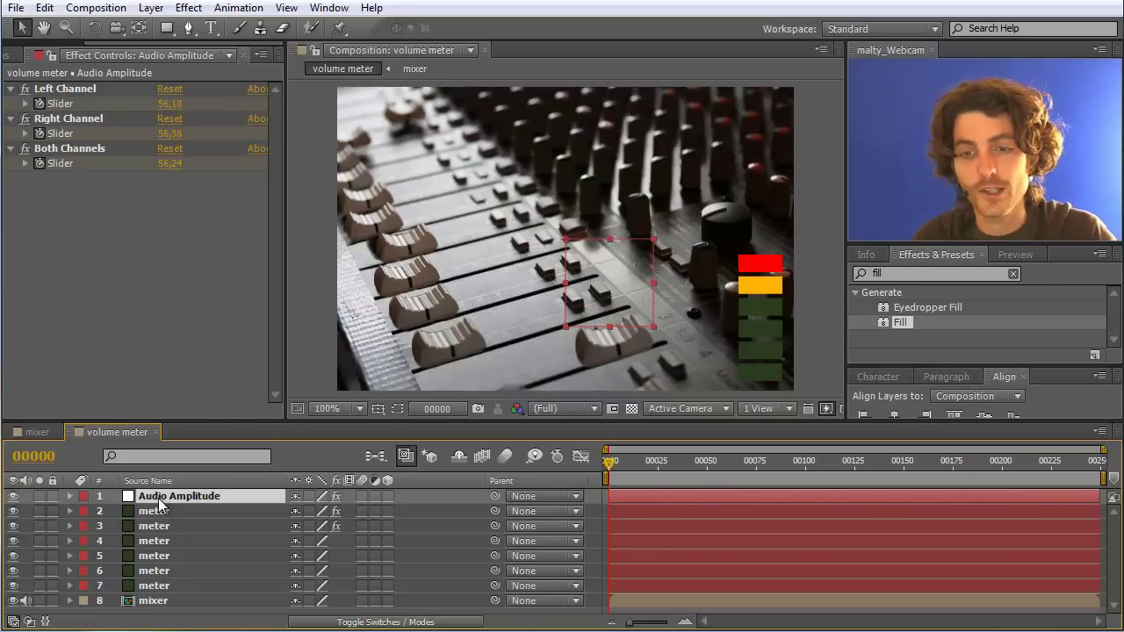
pyautogui.press('Delete')
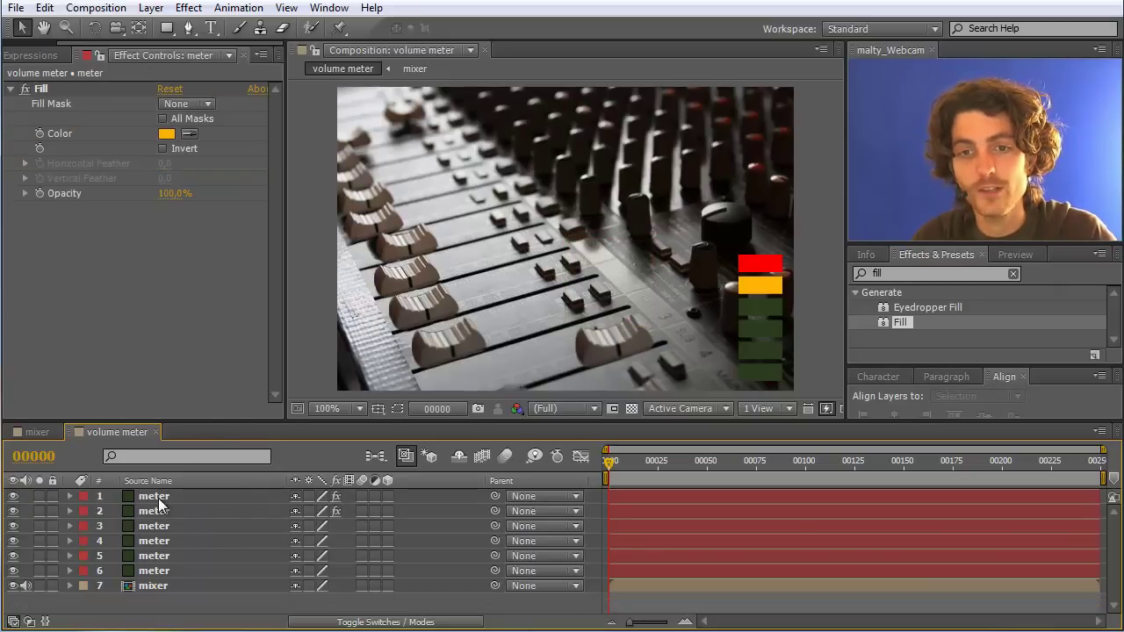
# Copy the Audio Amplitude layer from the mixer composition.
pyautogui.click(36, 432)
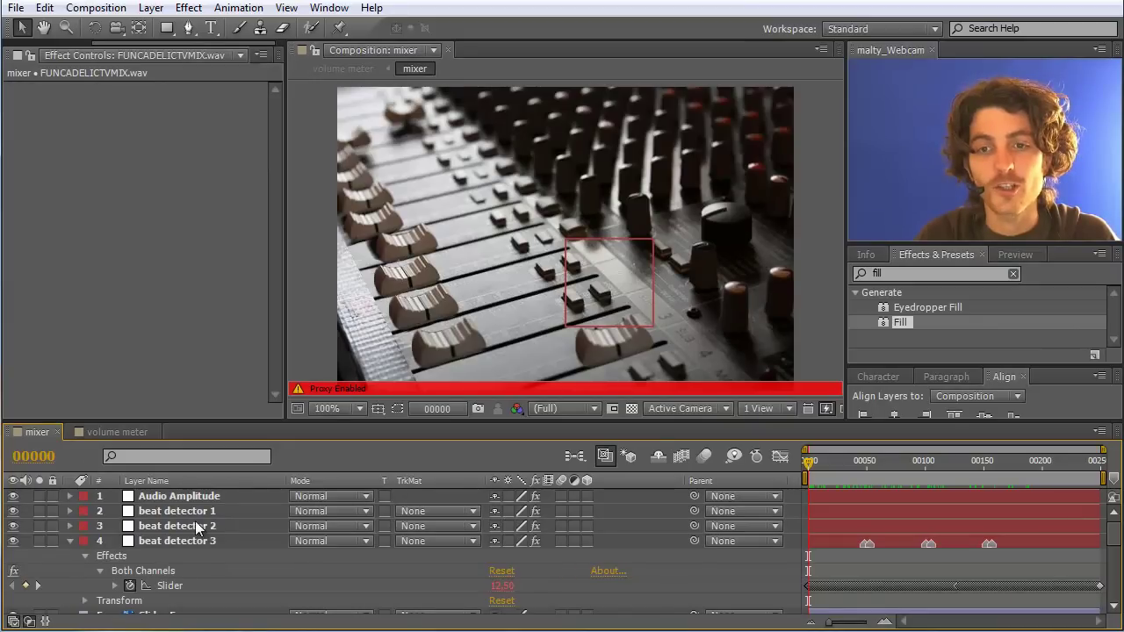
pyautogui.click(191, 498)
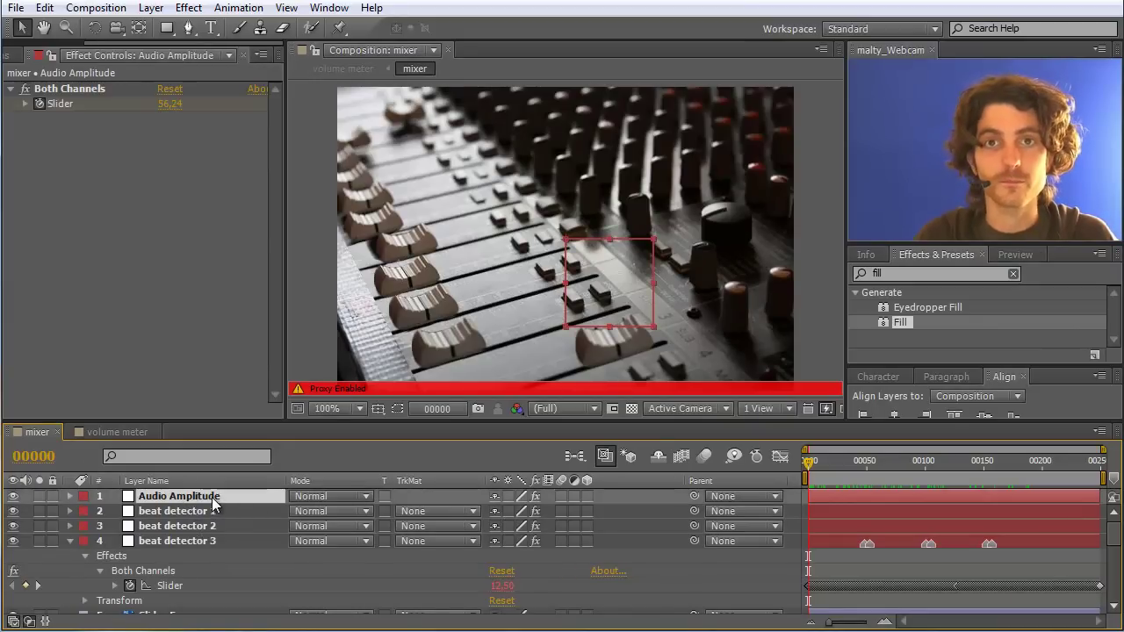
pyautogui.scroll(-10, 209, 564)
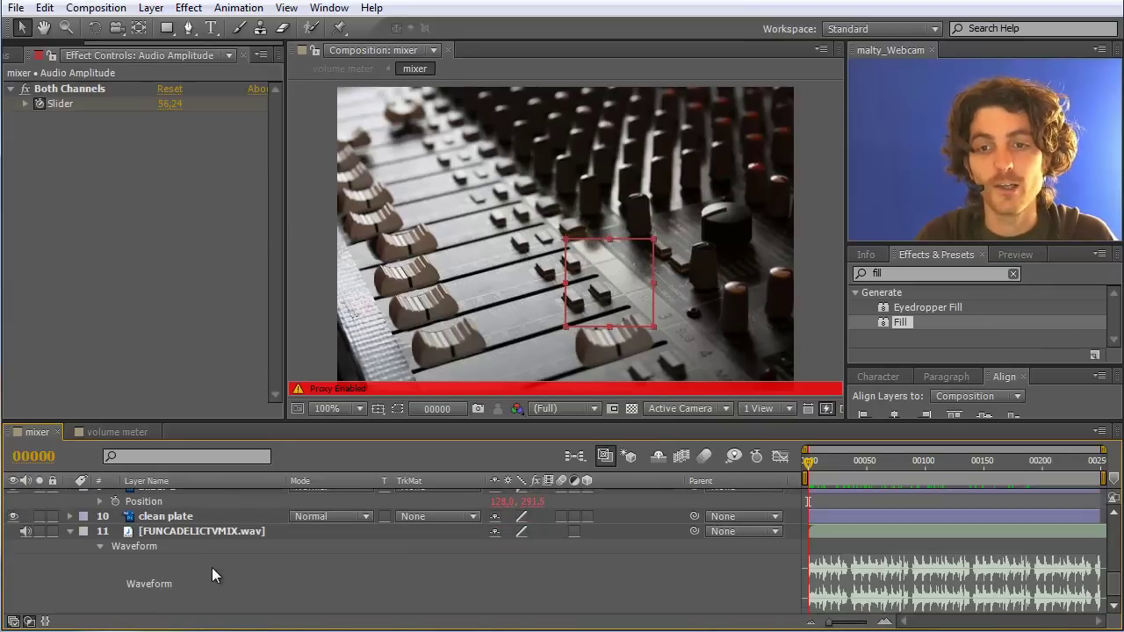
pyautogui.scroll(10, 255, 535)
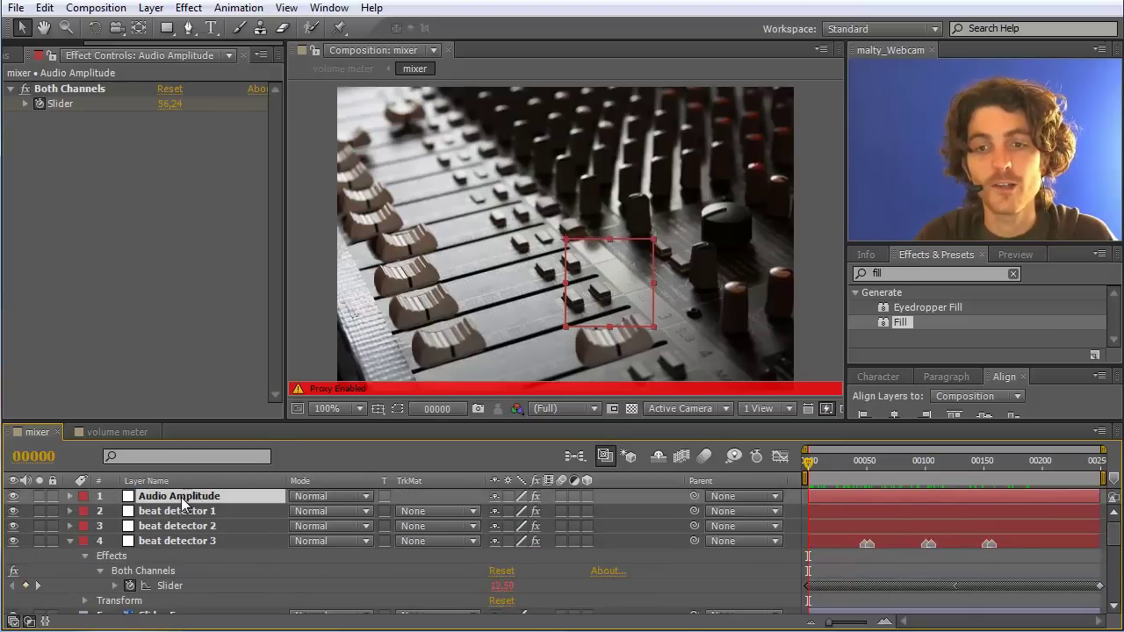
pyautogui.click(44, 7)
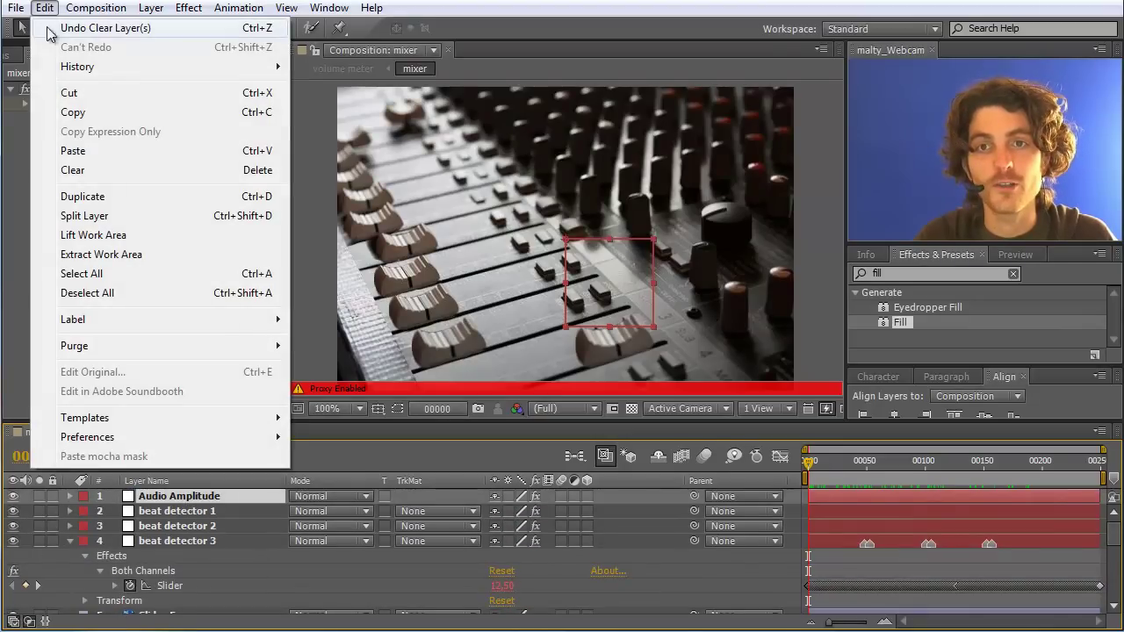
pyautogui.click(73, 111)
# Paste the Audio Amplitude layer into the volume meter composition.
pyautogui.click(107, 430)
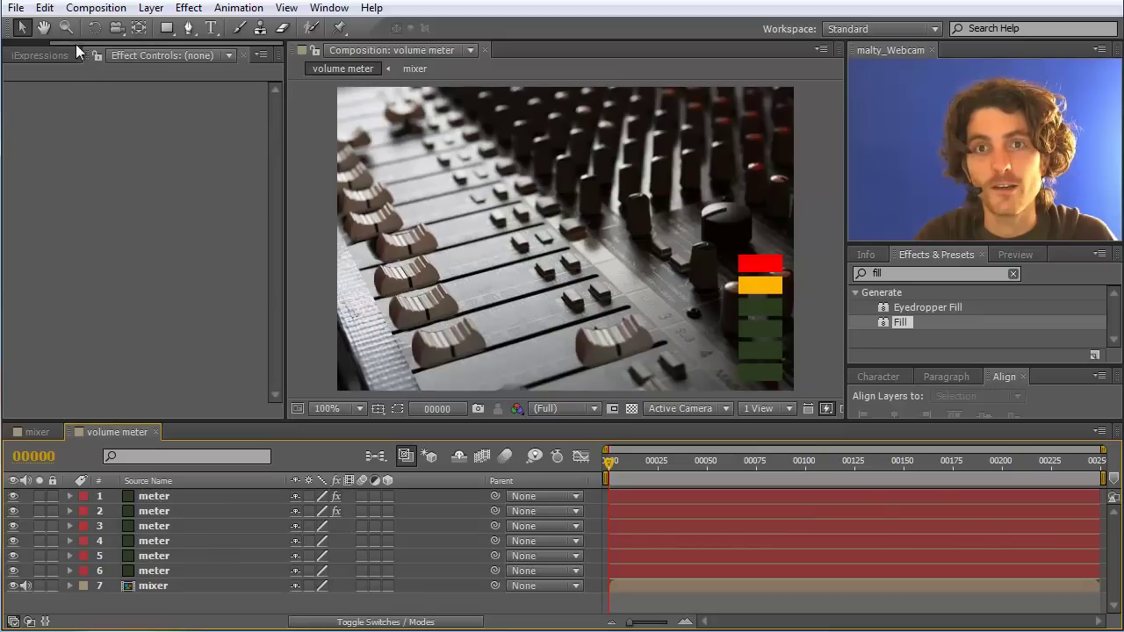
pyautogui.click(45, 8)
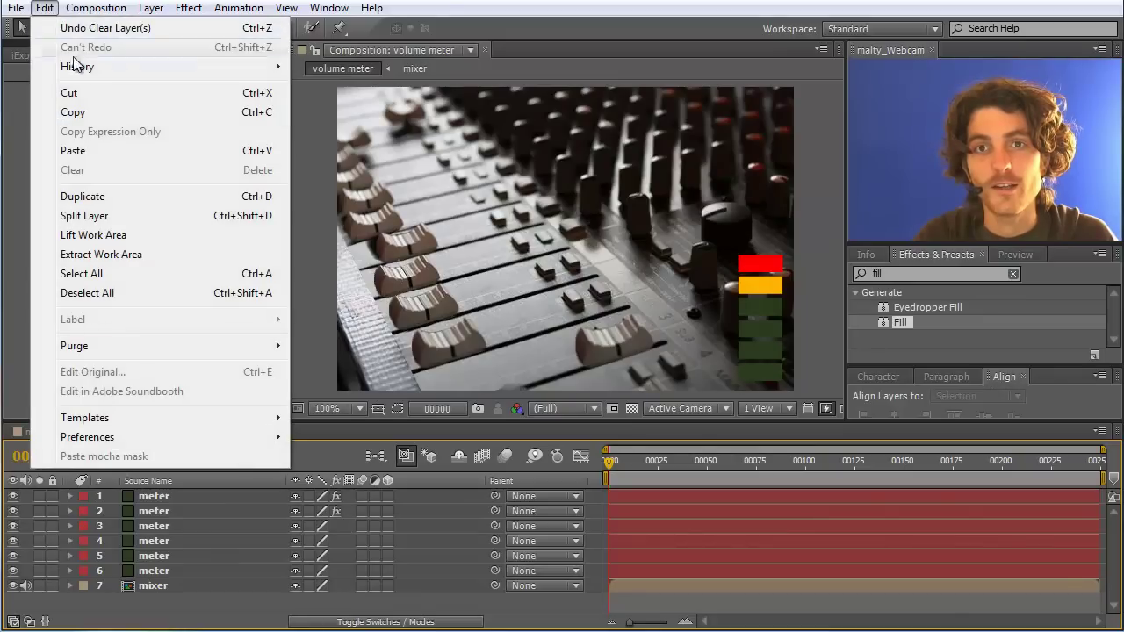
pyautogui.click(73, 150)
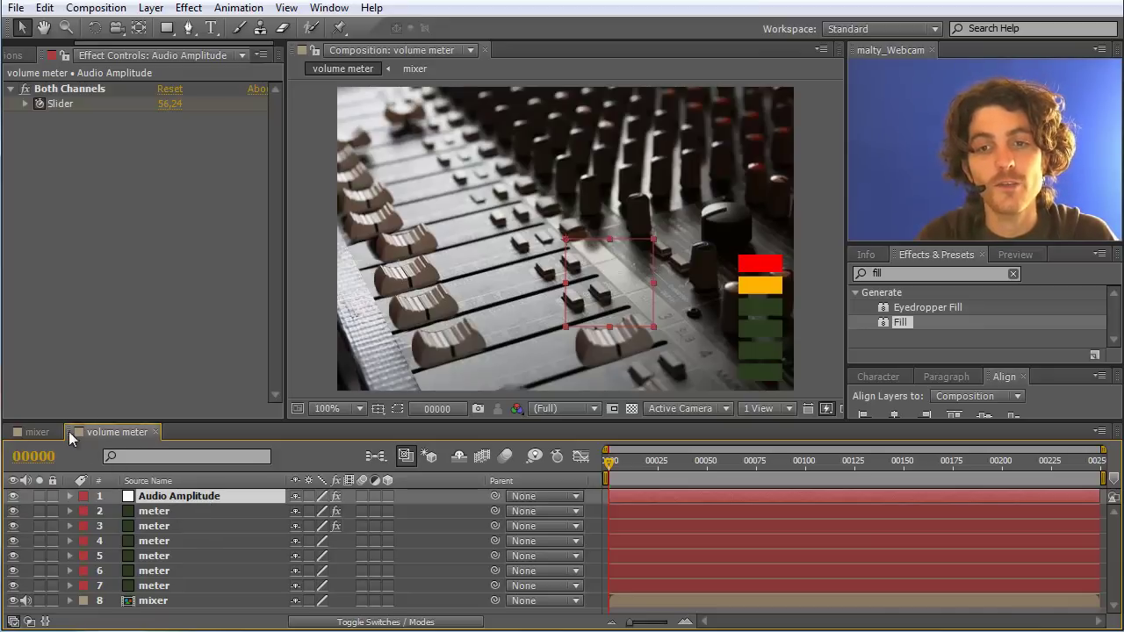
pyautogui.click(43, 430)
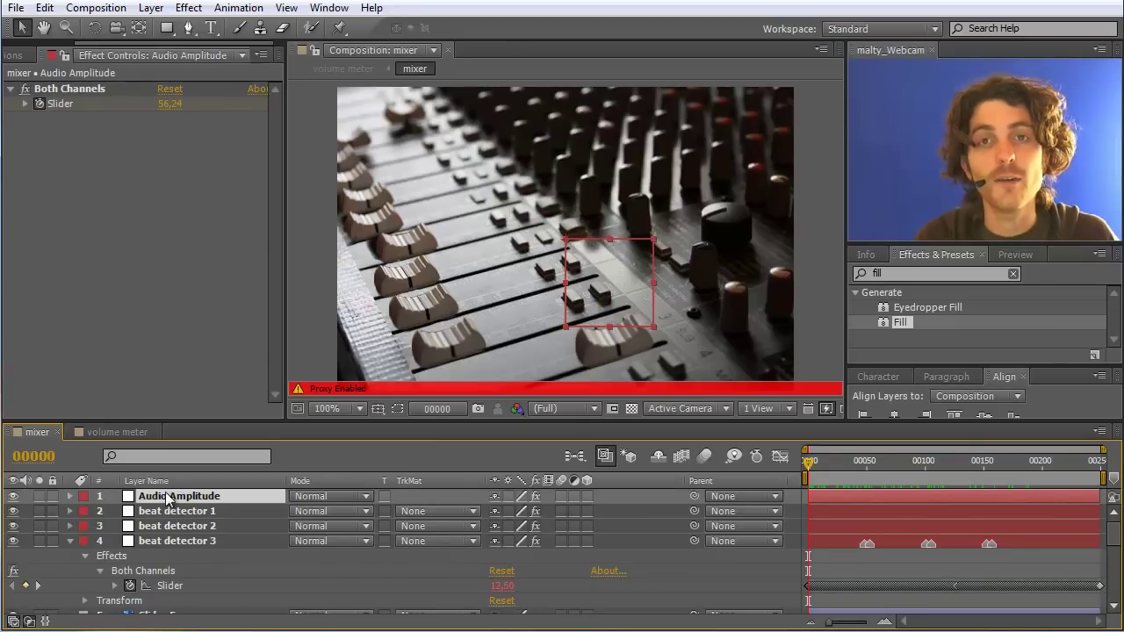
pyautogui.click(109, 431)
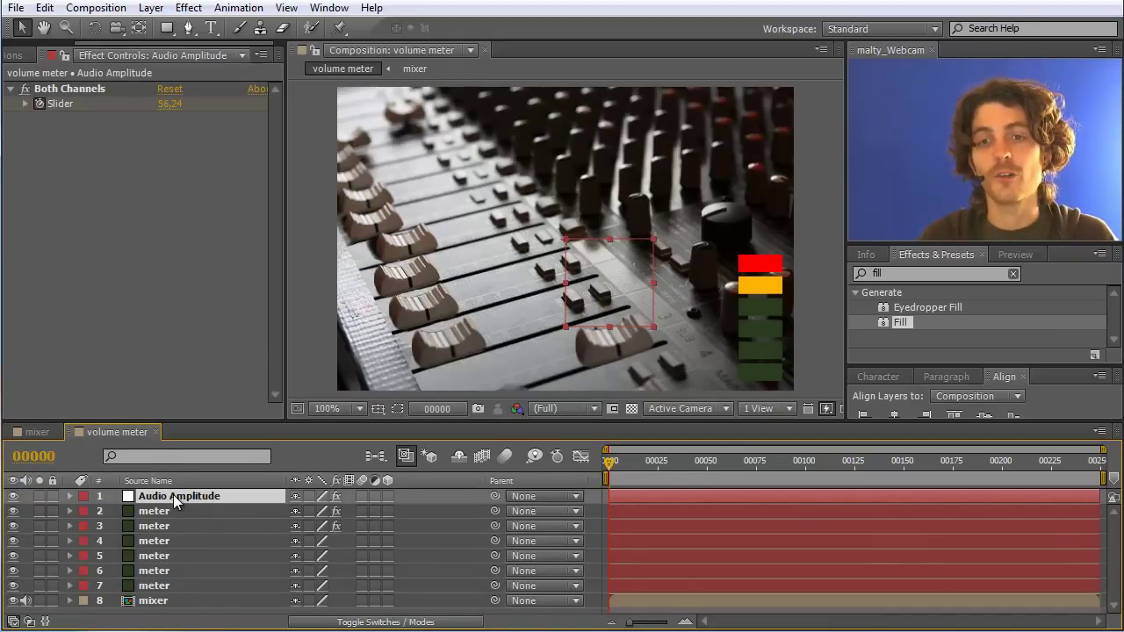
# Twirl open Audio Amplitude > Effects > Both Channels to show the Slider, then scrub to check values.
pyautogui.click(70, 497)
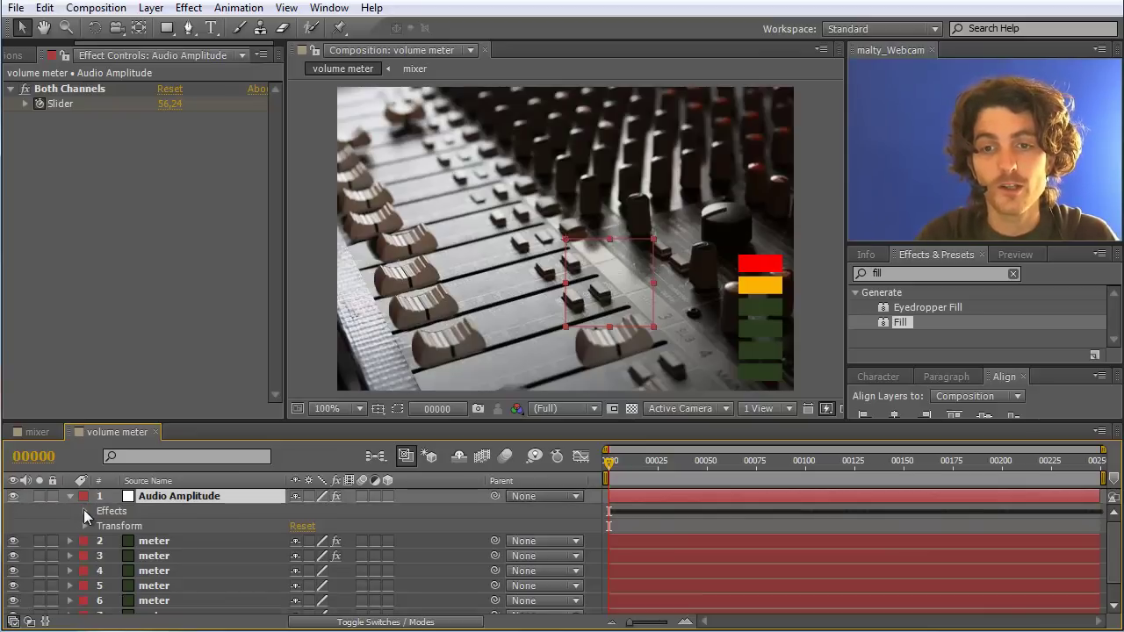
pyautogui.click(84, 510)
pyautogui.click(137, 528)
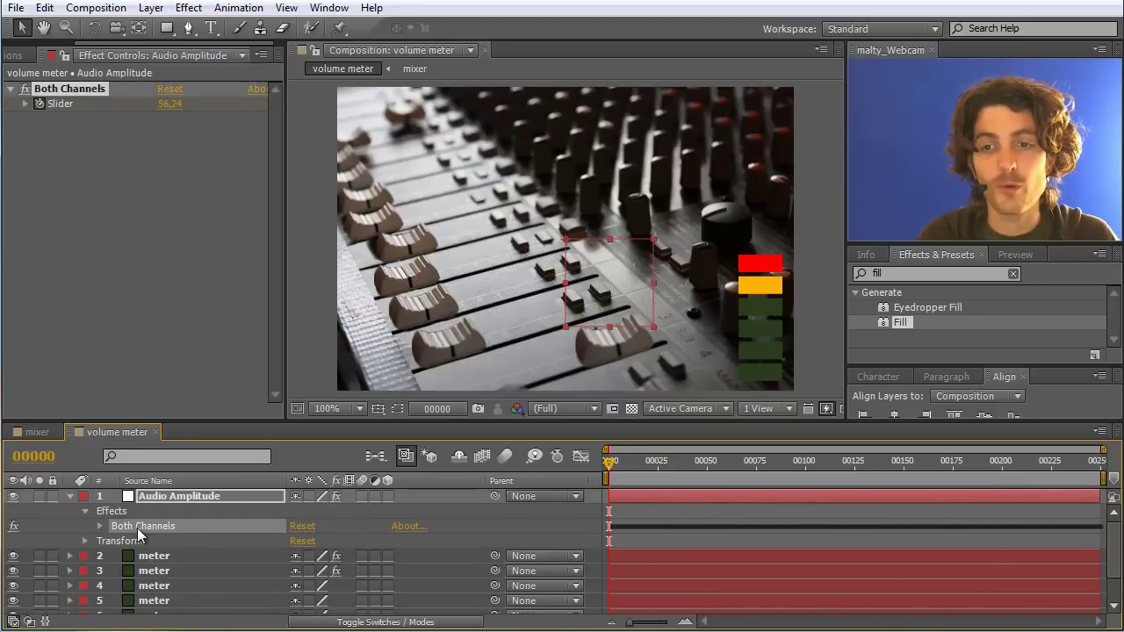
pyautogui.click(100, 525)
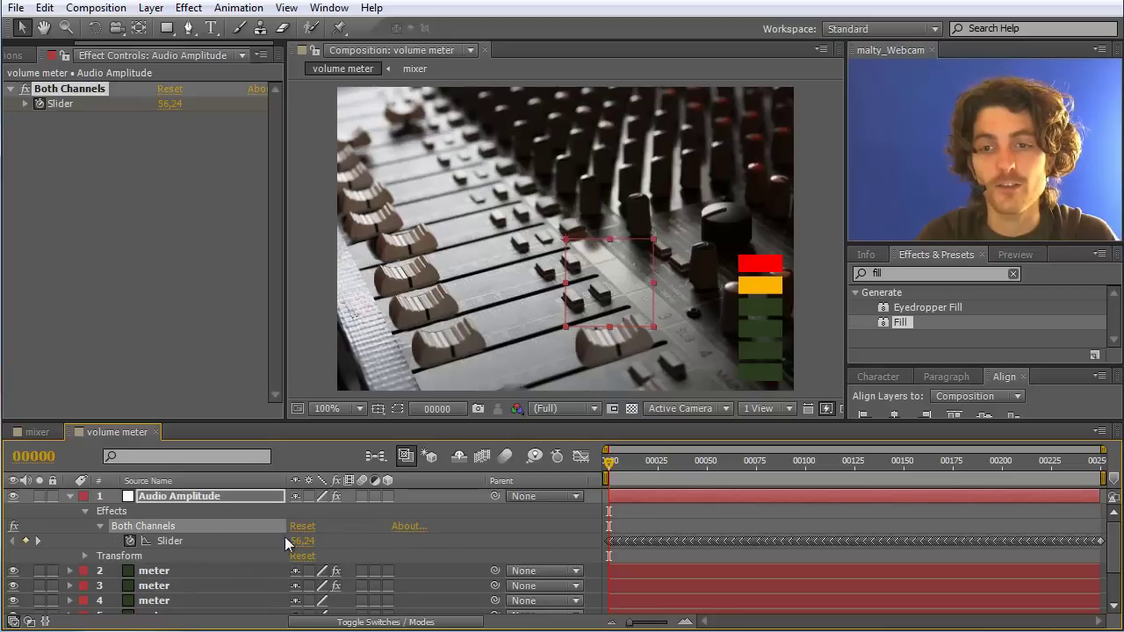
pyautogui.moveTo(609, 461); pyautogui.dragTo(581, 459)
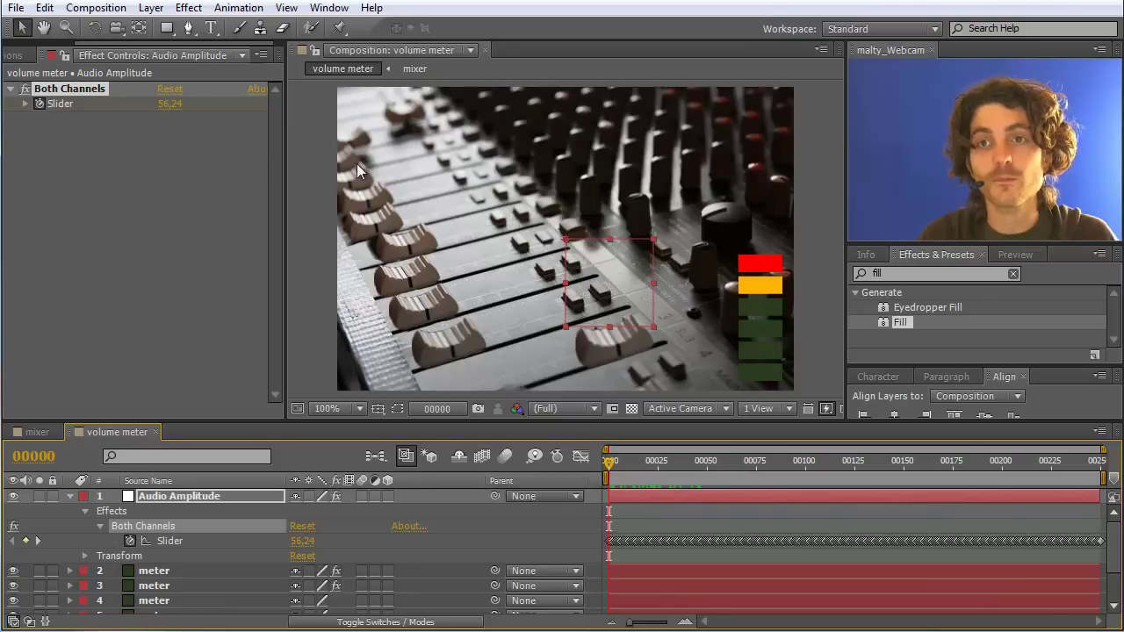
pyautogui.moveTo(122, 44); pyautogui.dragTo(51, 43)
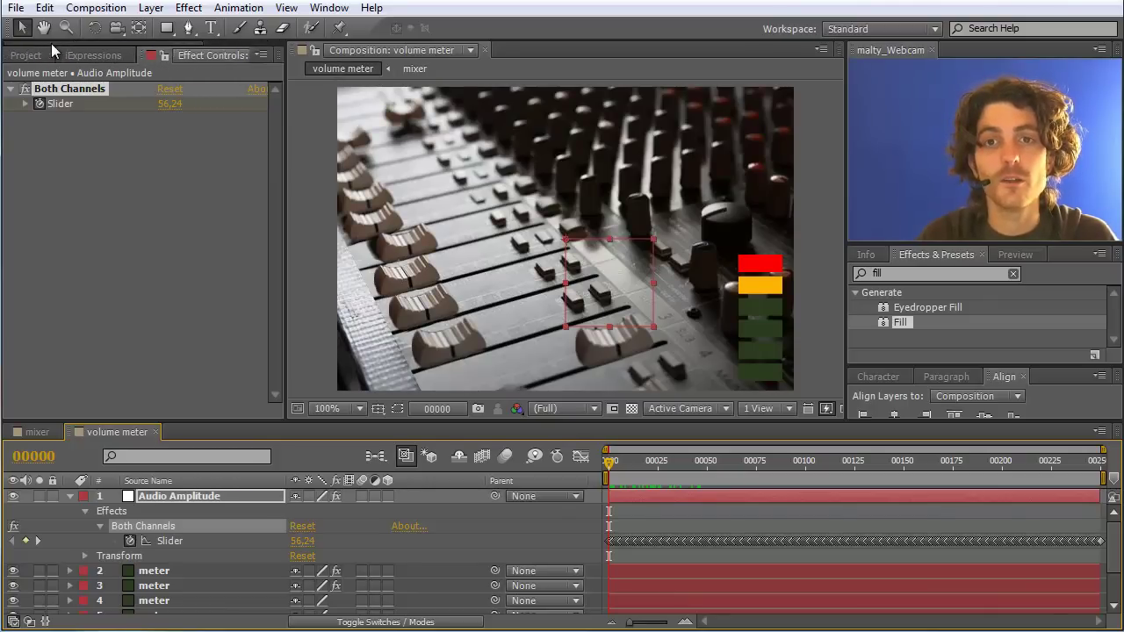
# Load Linear Link 1D from the Linking category of the iExpressions Library.
pyautogui.click(87, 55)
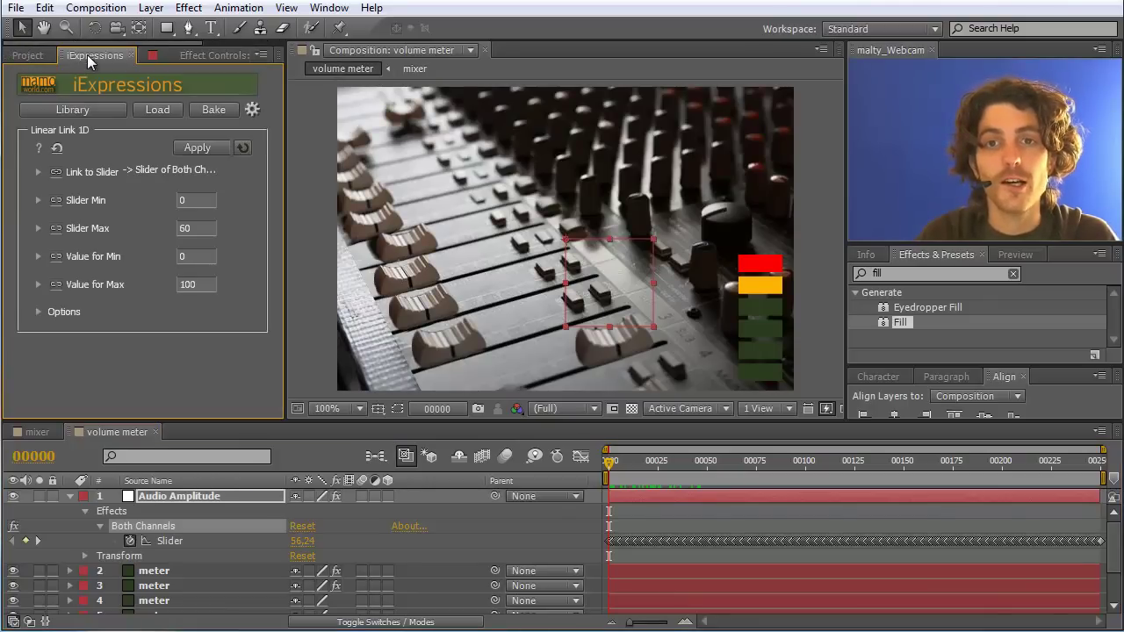
pyautogui.click(85, 108)
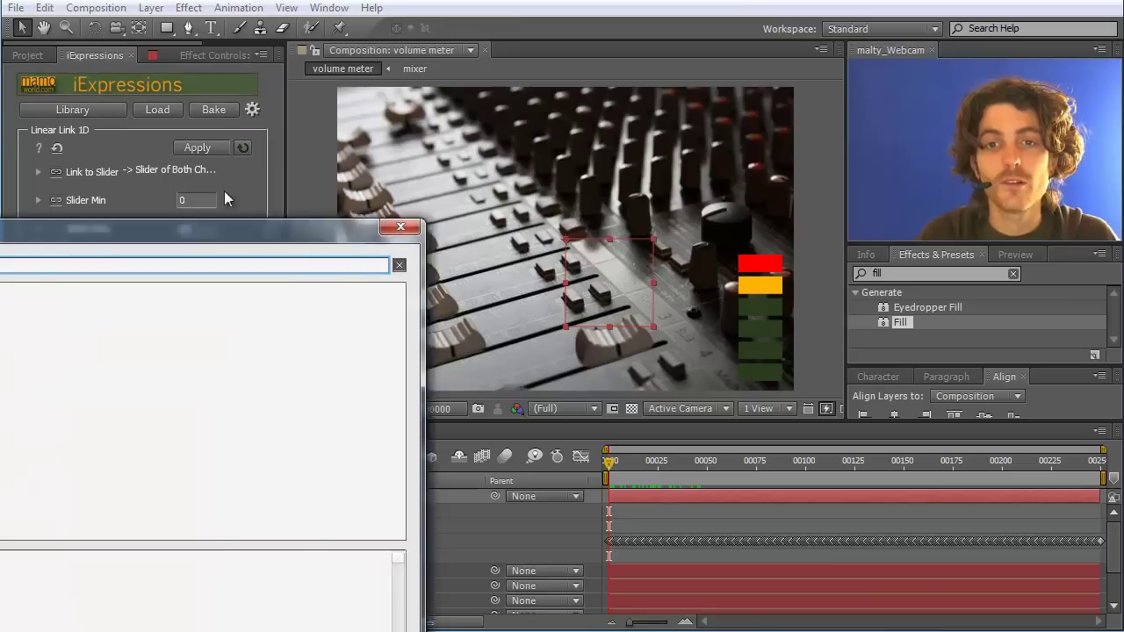
pyautogui.click(41, 93)
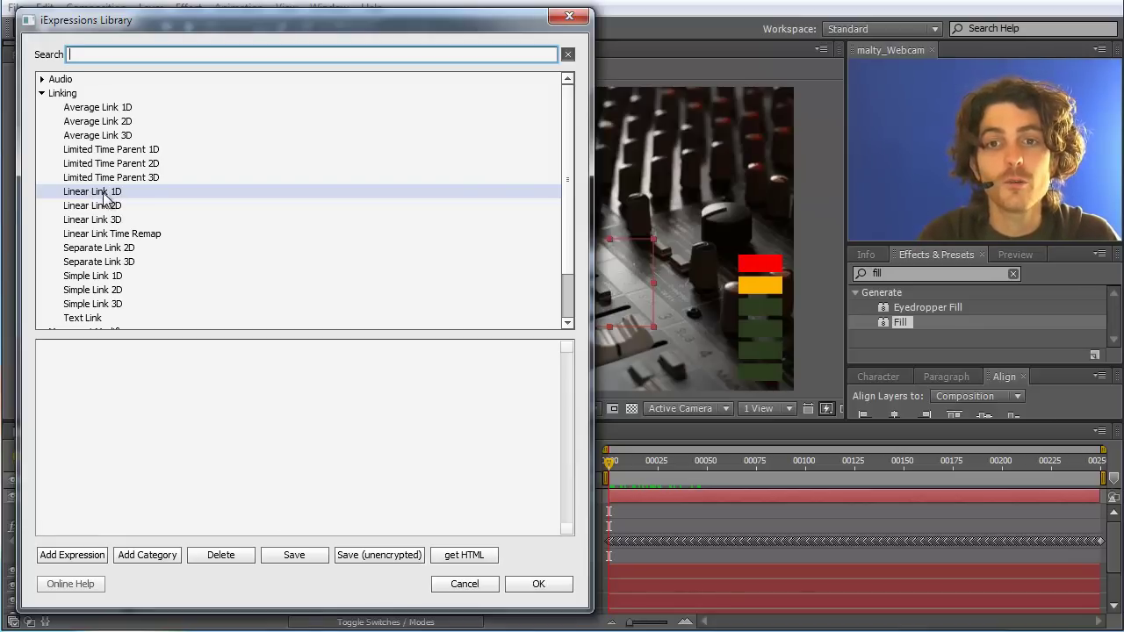
pyautogui.click(104, 195)
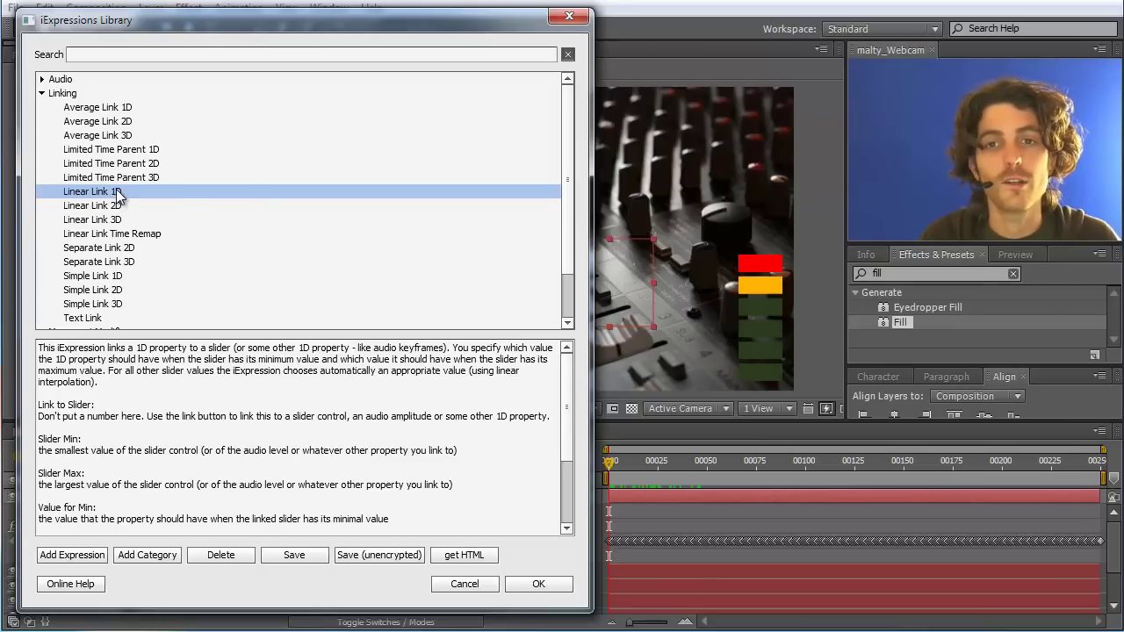
pyautogui.click(536, 585)
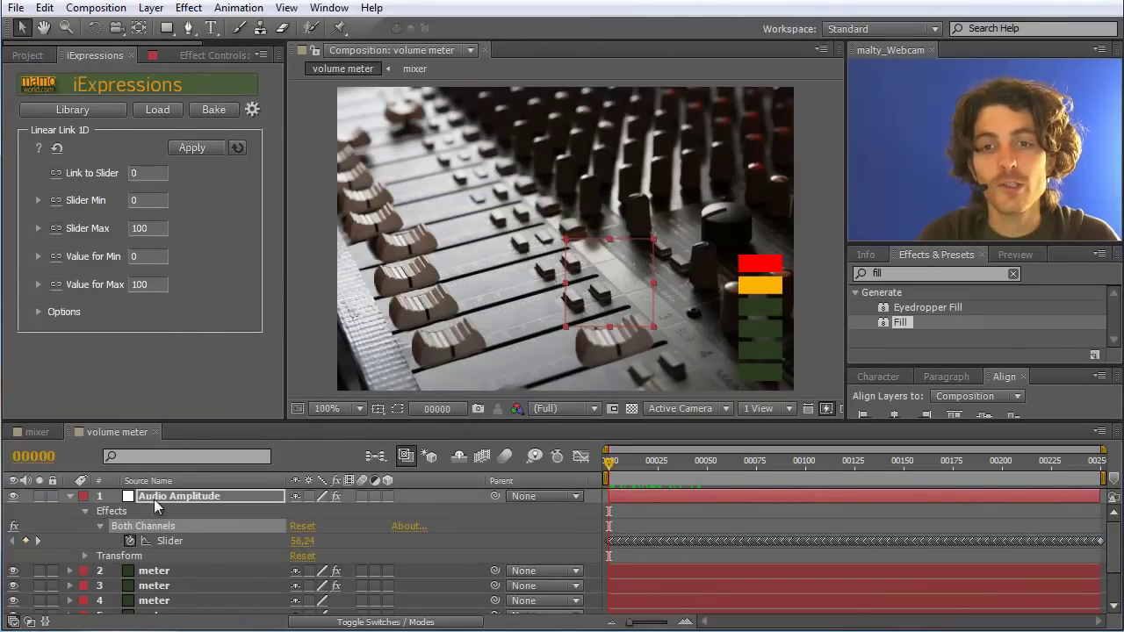
# Select the Both Channels Slider in the timeline and assign it as Linear Link 1D's Link to Slider.
pyautogui.moveTo(94, 173)
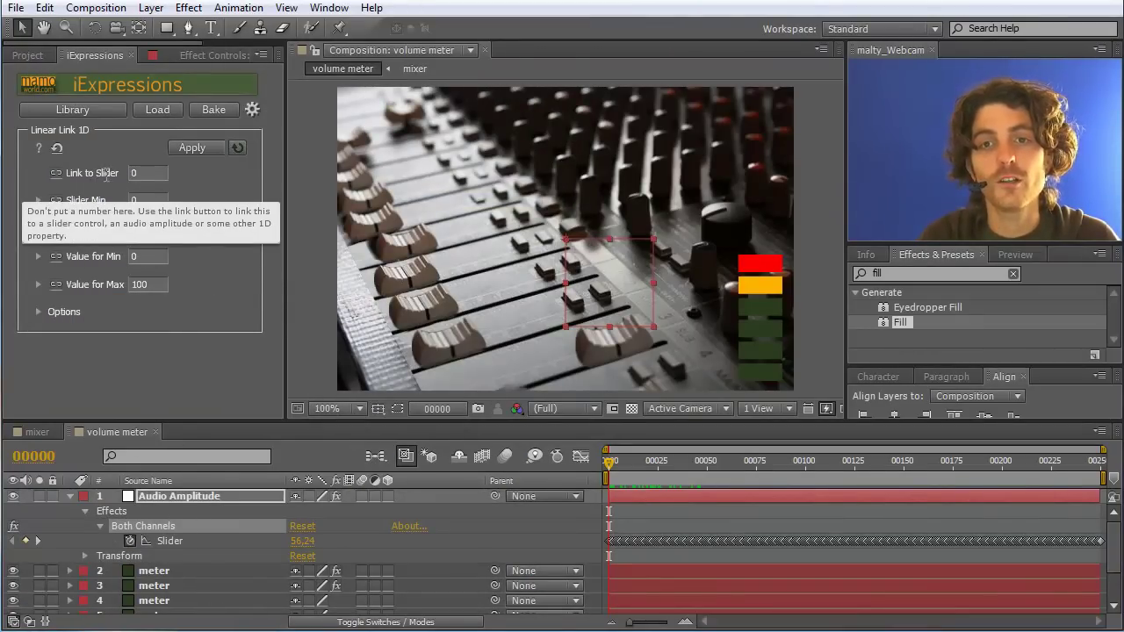
pyautogui.moveTo(106, 173); pyautogui.dragTo(68, 174)
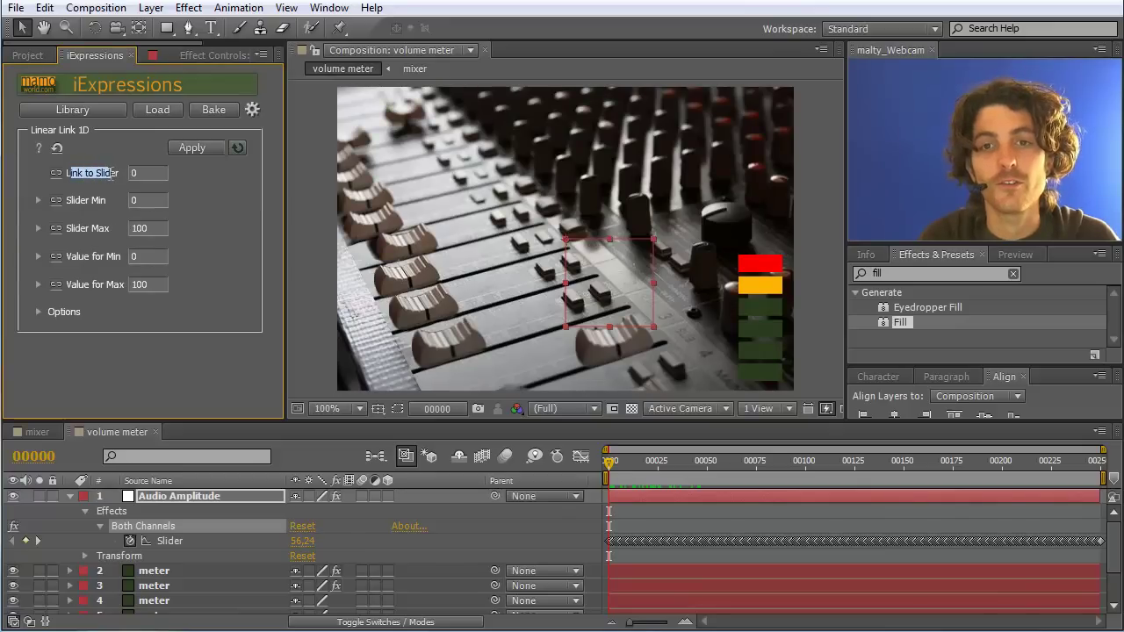
pyautogui.click(171, 541)
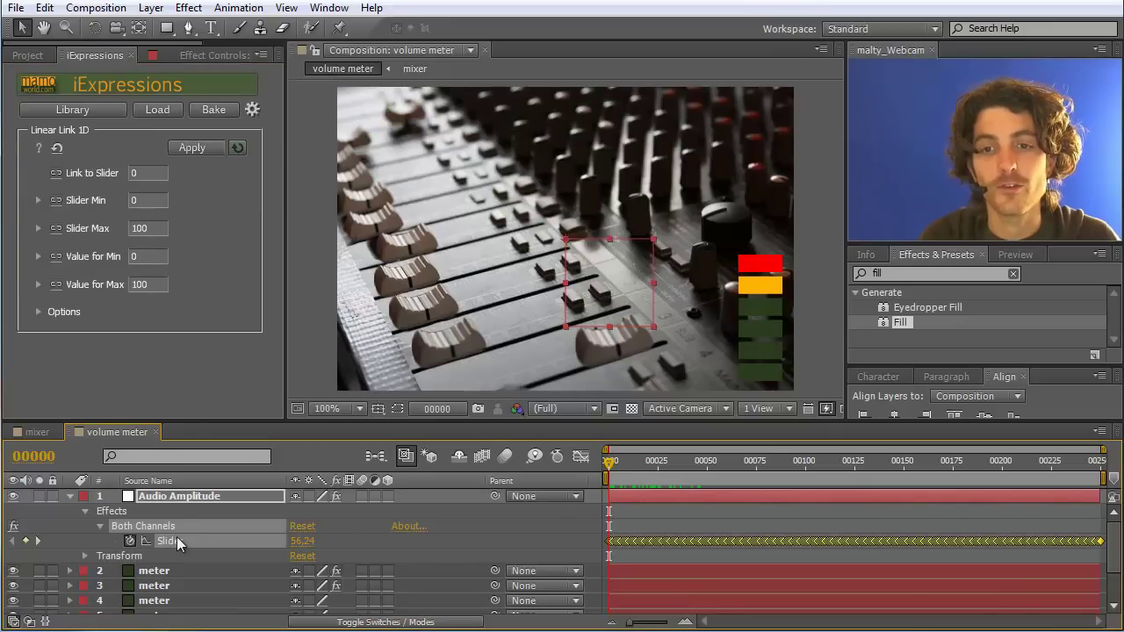
pyautogui.click(59, 173)
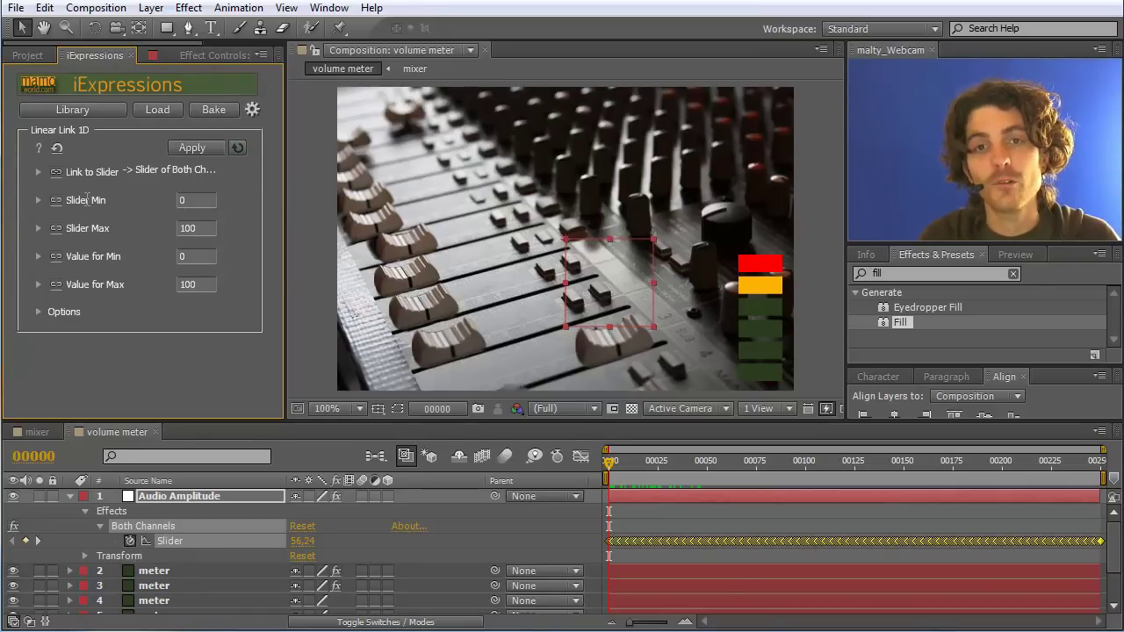
pyautogui.moveTo(91, 172)
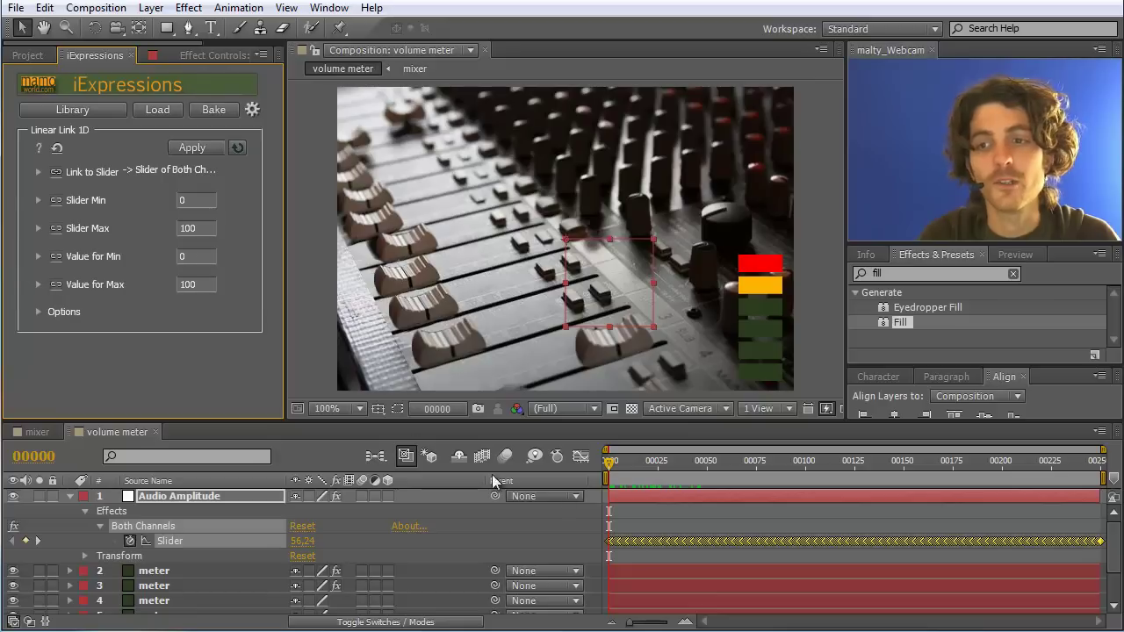
# Check the amplitude peaks along the timeline, then set Linear Link 1D Slider Max to 60.
pyautogui.click(612, 460)
pyautogui.moveTo(622, 459)
pyautogui.mouseDown()
pyautogui.moveTo(726, 463)
pyautogui.moveTo(604, 460)
pyautogui.moveTo(809, 477)
pyautogui.moveTo(608, 462)
pyautogui.mouseUp()
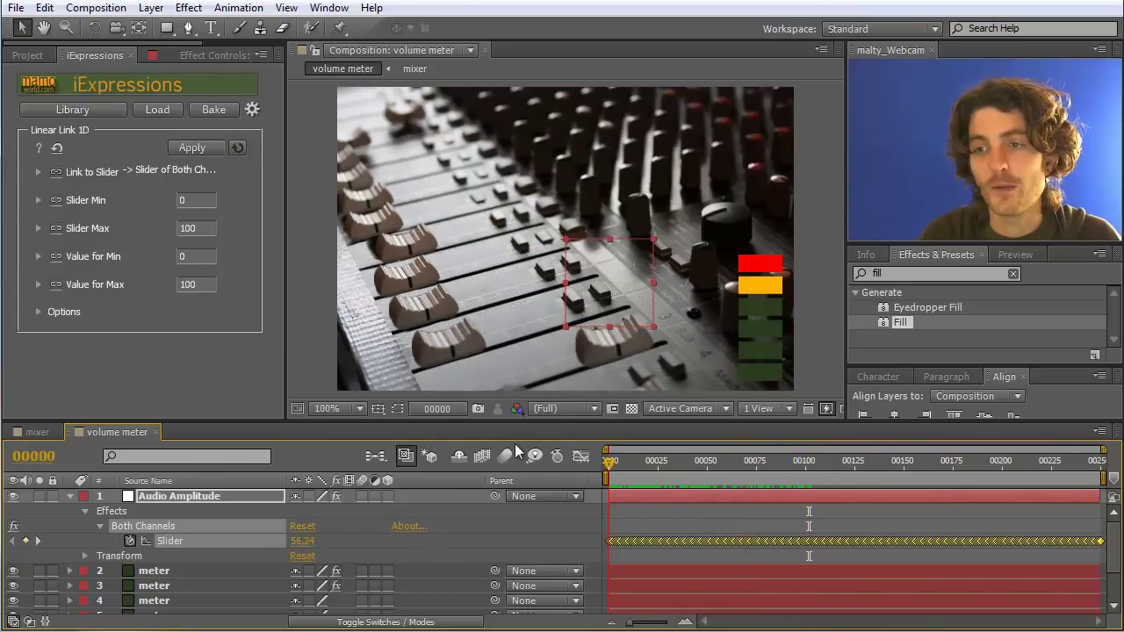
pyautogui.click(206, 227)
pyautogui.write('60')
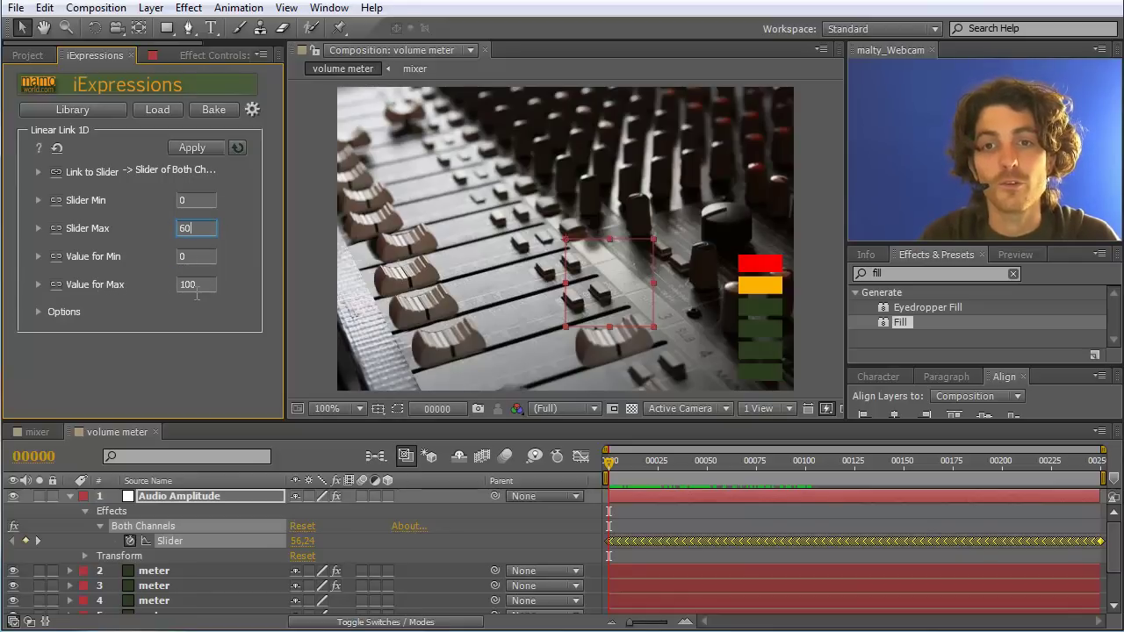
pyautogui.moveTo(1114, 545); pyautogui.dragTo(1113, 594)
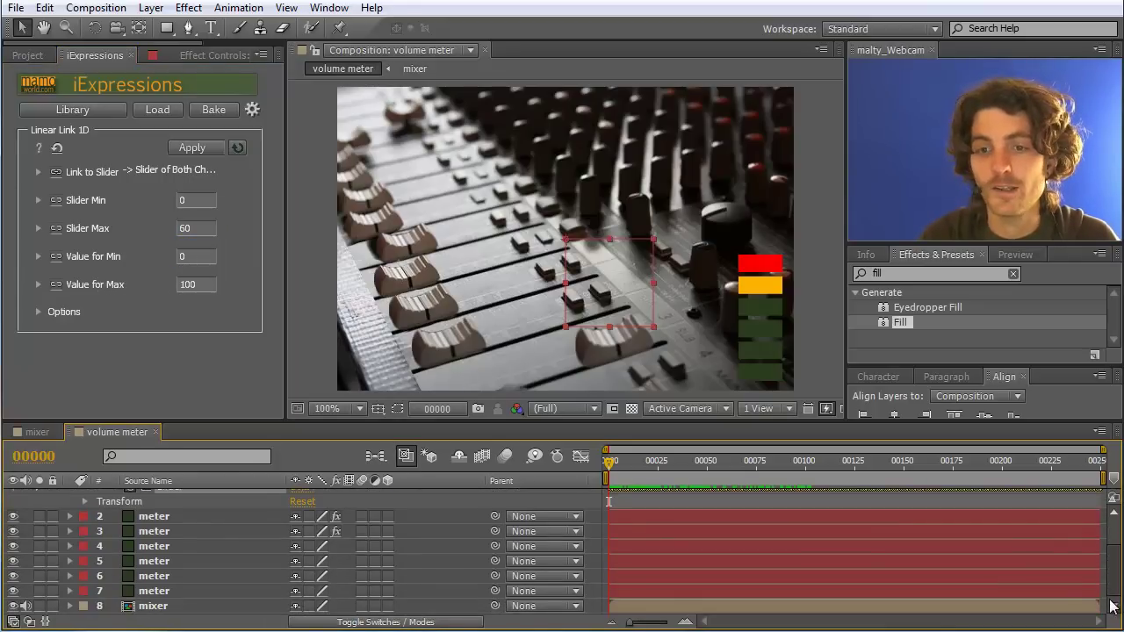
# Reveal Opacity on the meter layers and link layers 4–7 to the audio slider with Linear Link 1D.
pyautogui.click(160, 594)
pyautogui.scroll(1, 164, 552)
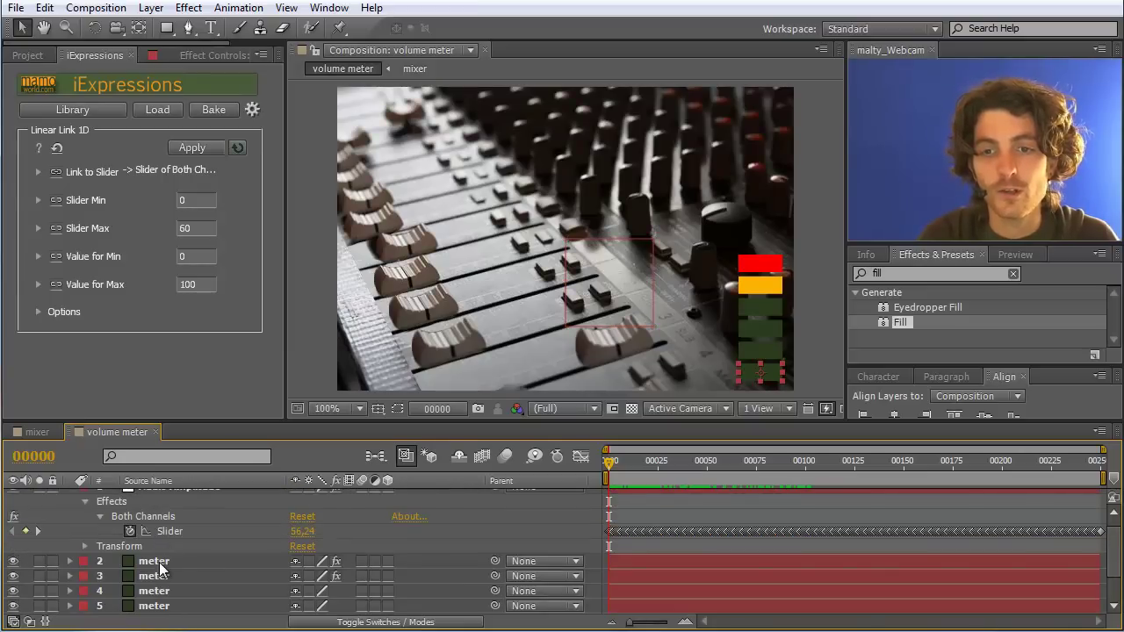
pyautogui.keyDown('shift'); pyautogui.click(159, 567); pyautogui.keyUp('shift')
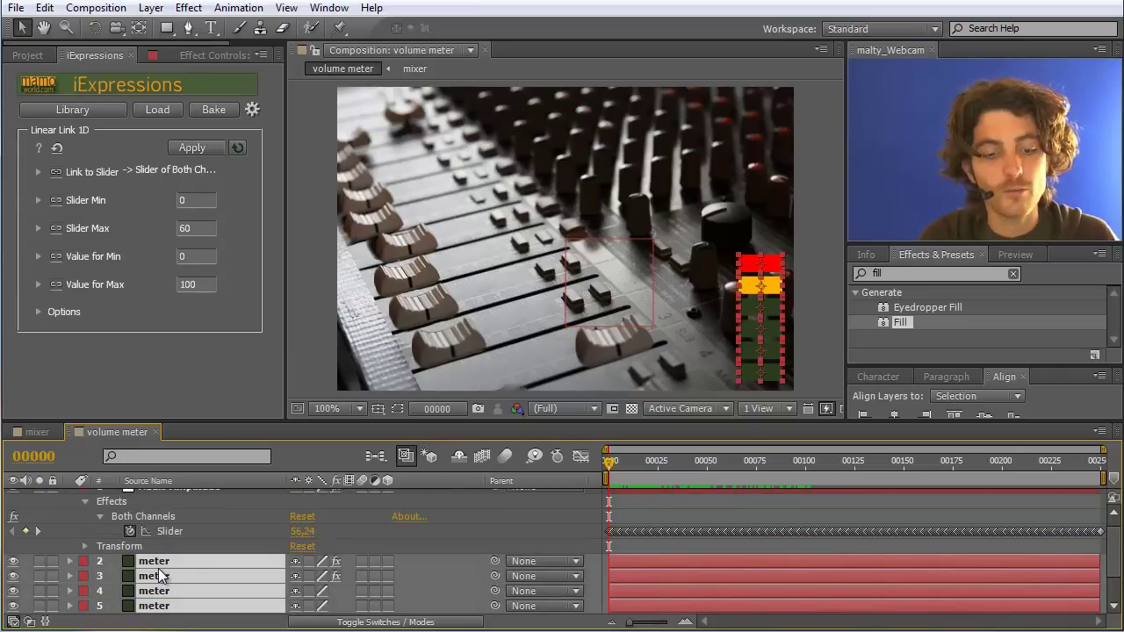
pyautogui.press('t')
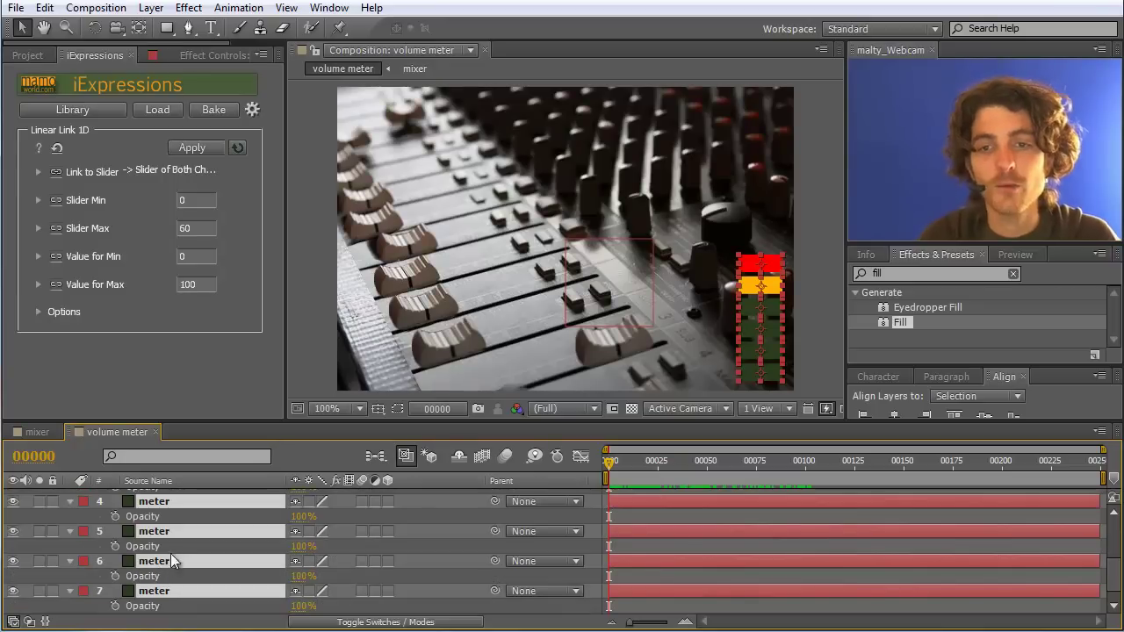
pyautogui.moveTo(57, 511); pyautogui.dragTo(160, 537)
pyautogui.moveTo(168, 606); pyautogui.dragTo(172, 605)
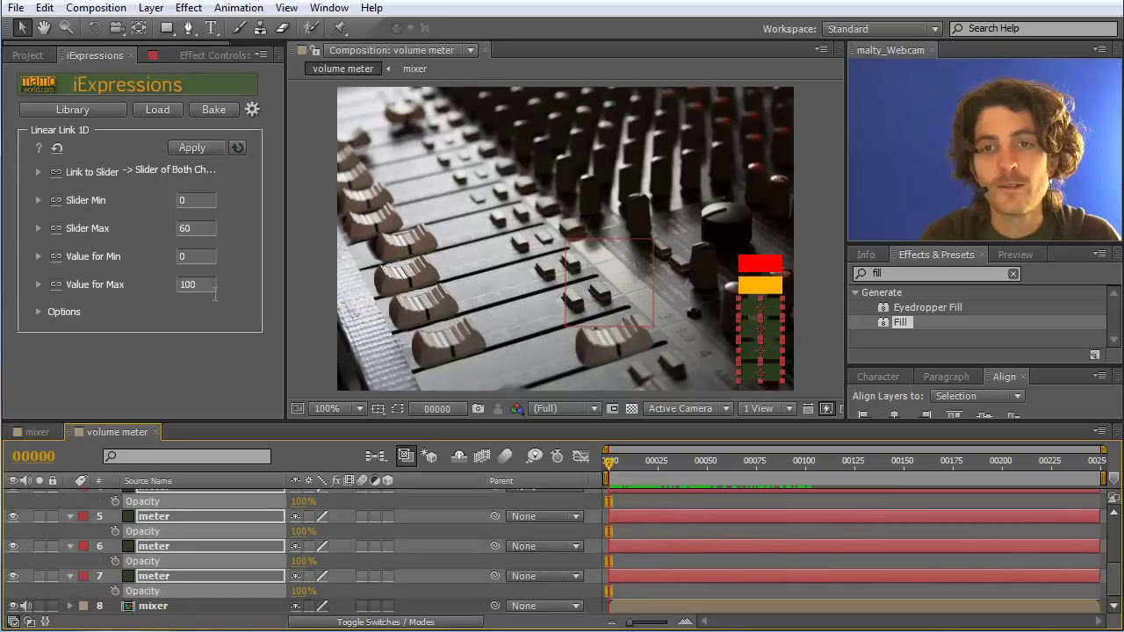
pyautogui.click(190, 148)
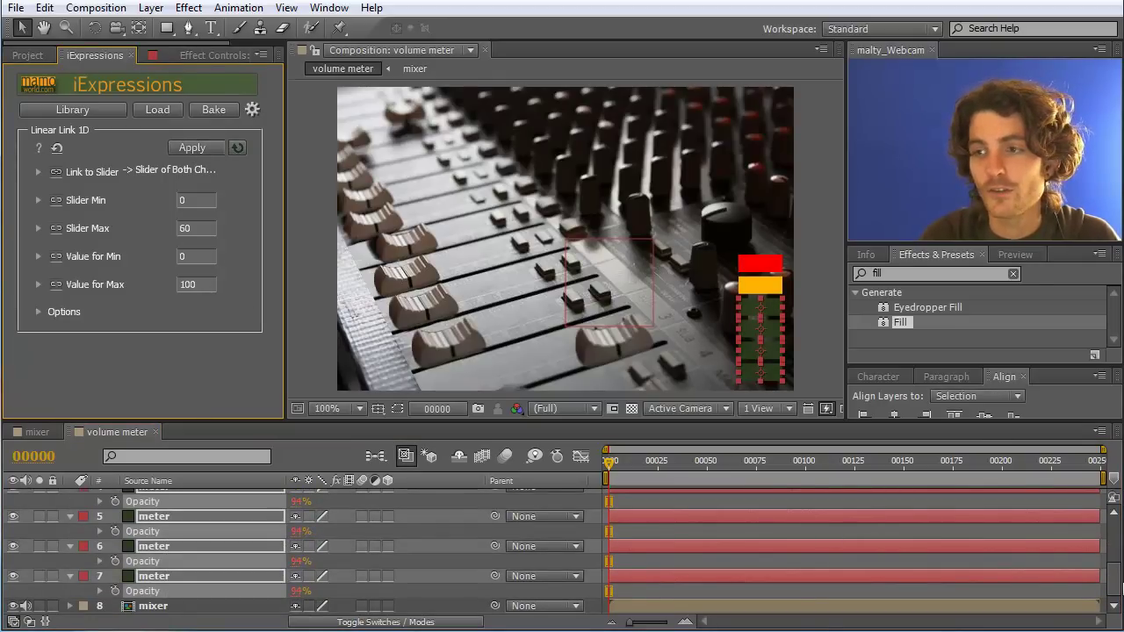
# Link meter layers 2 and 3's opacity to the audio slider too.
pyautogui.moveTo(1113, 581)
pyautogui.mouseDown()
pyautogui.moveTo(1114, 551)
pyautogui.moveTo(1114, 569)
pyautogui.mouseUp()
pyautogui.keyDown('ctrl'); pyautogui.click(142, 547); pyautogui.keyUp('ctrl')
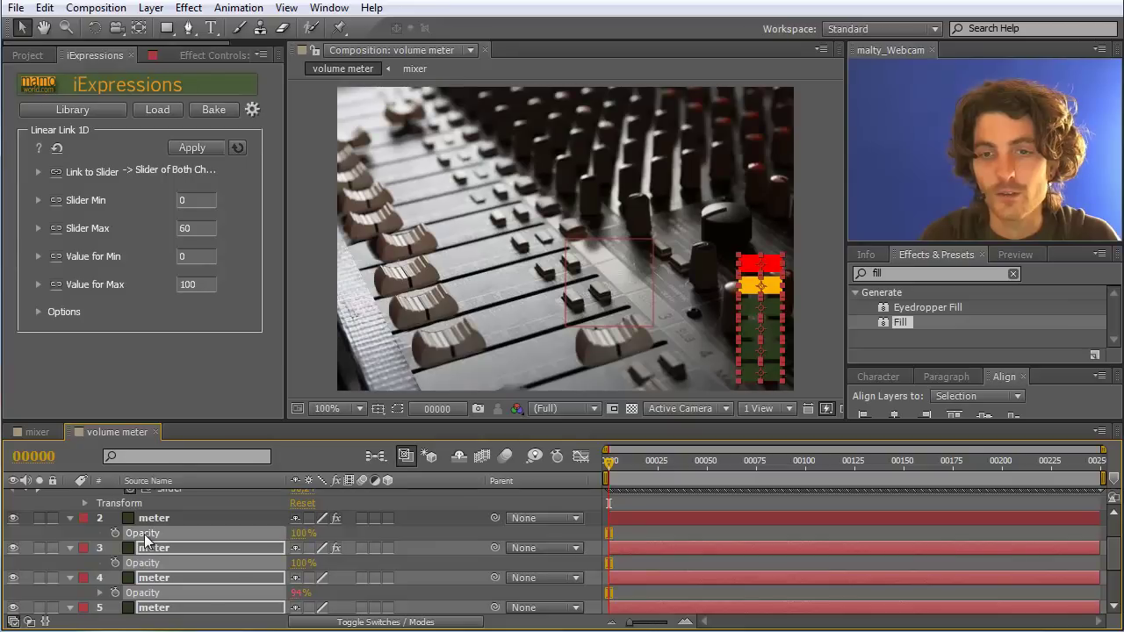
pyautogui.keyDown('ctrl'); pyautogui.click(154, 518); pyautogui.keyUp('ctrl')
pyautogui.click(191, 147)
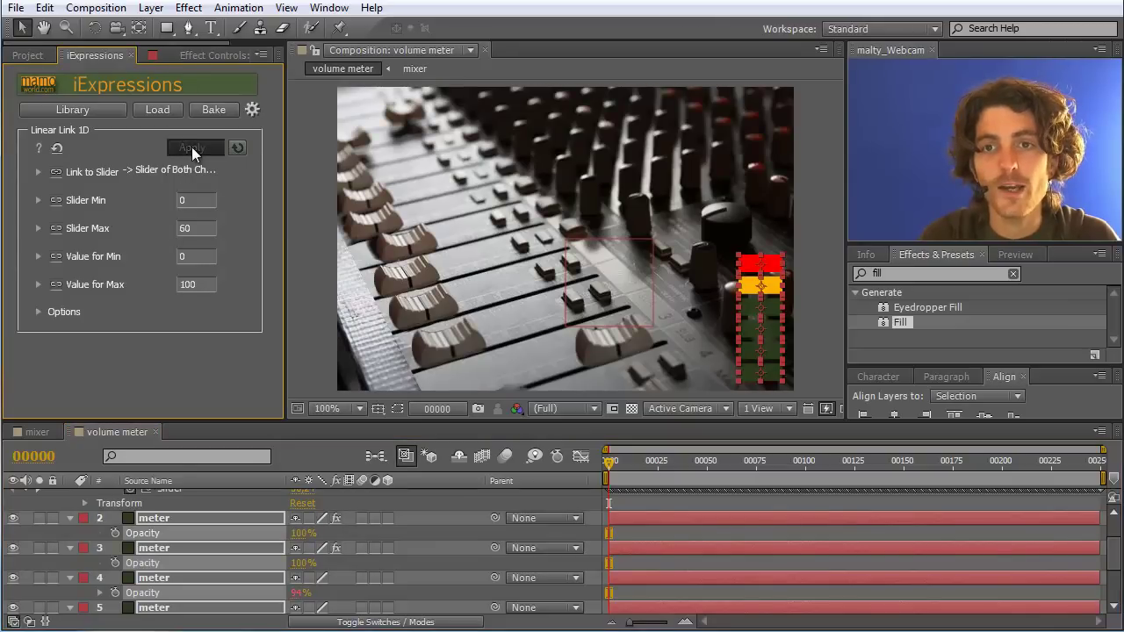
pyautogui.click(1013, 255)
# Run a RAM preview to watch the six meter blocks pulse with the audio, then stop it.
pyautogui.click(1018, 276)
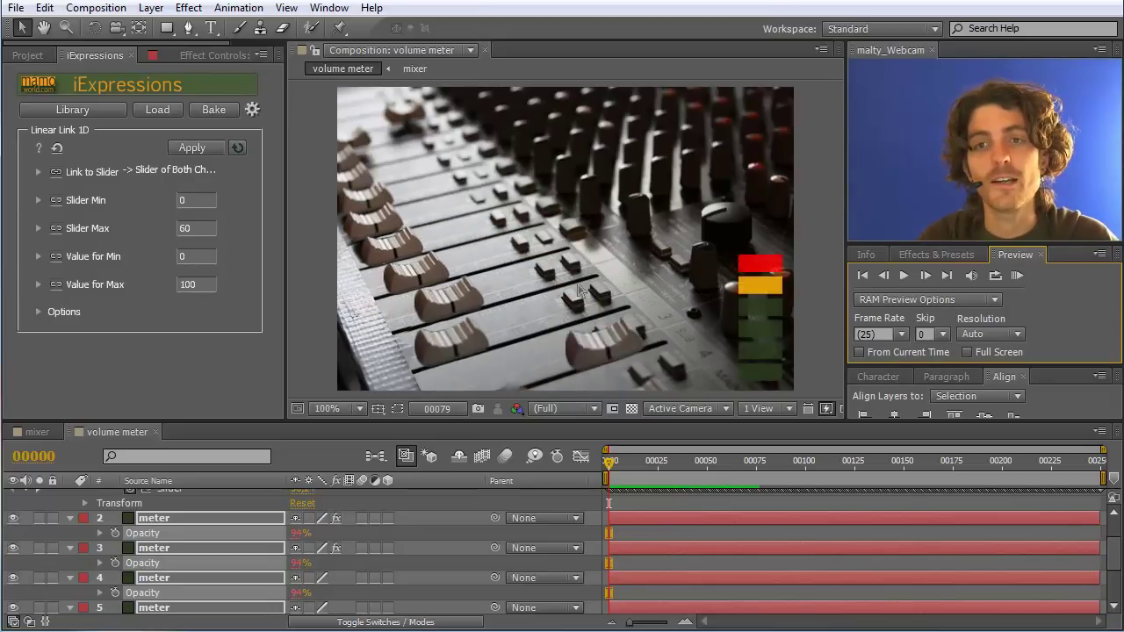
pyautogui.moveTo(103, 232)
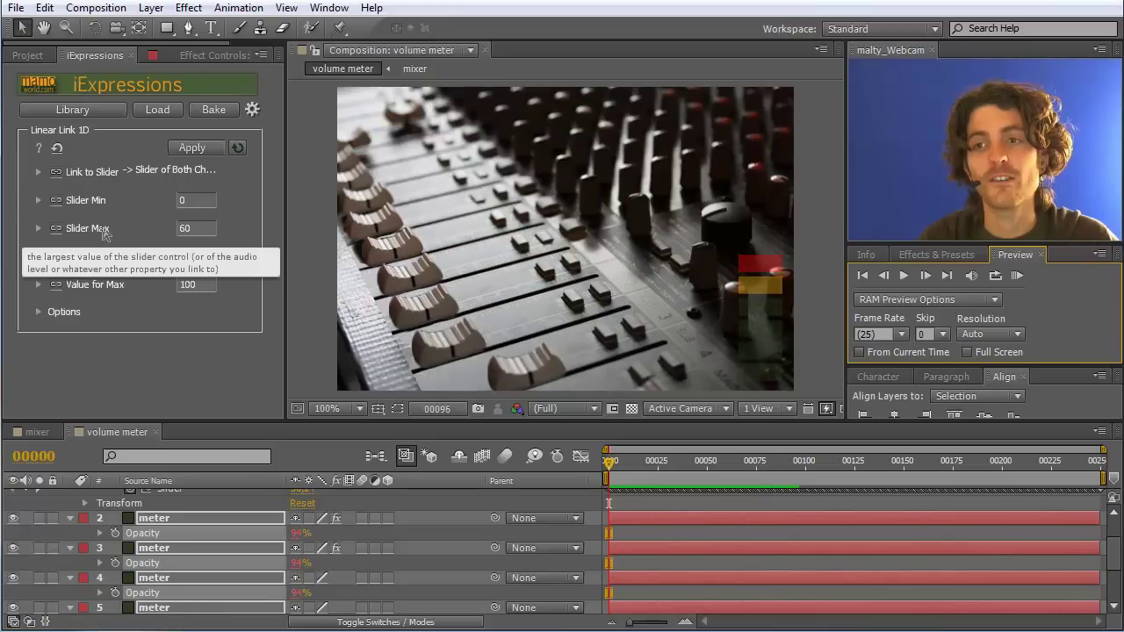
pyautogui.click(1017, 276)
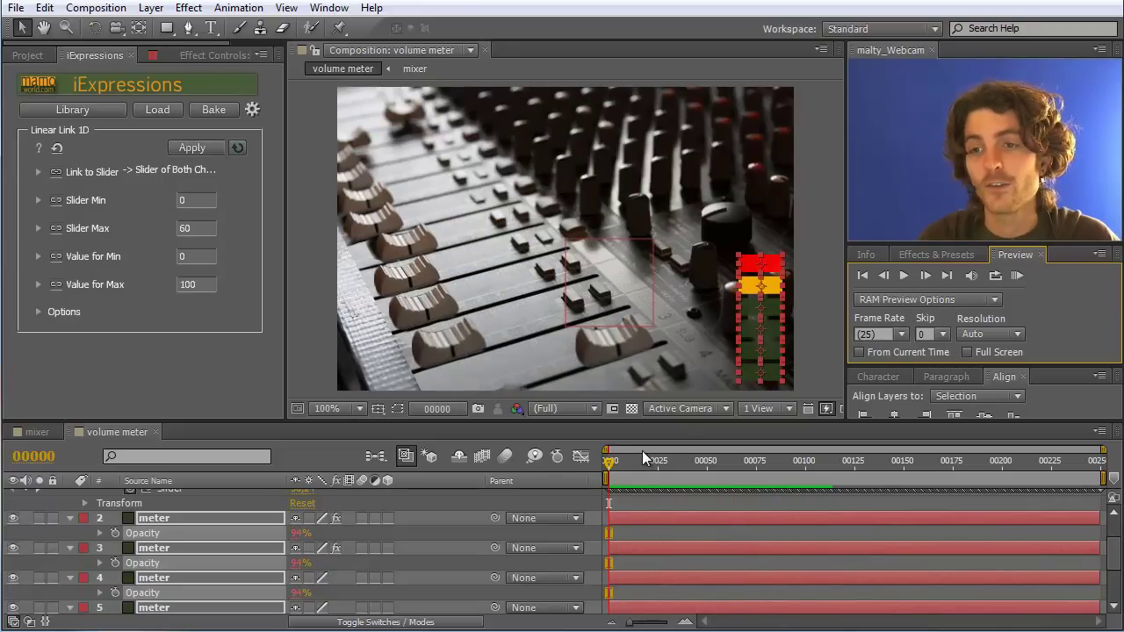
# Scrub back to the first frame to check the meter blocks' 94% opacity.
pyautogui.click(628, 460)
pyautogui.moveTo(629, 460); pyautogui.dragTo(601, 458)
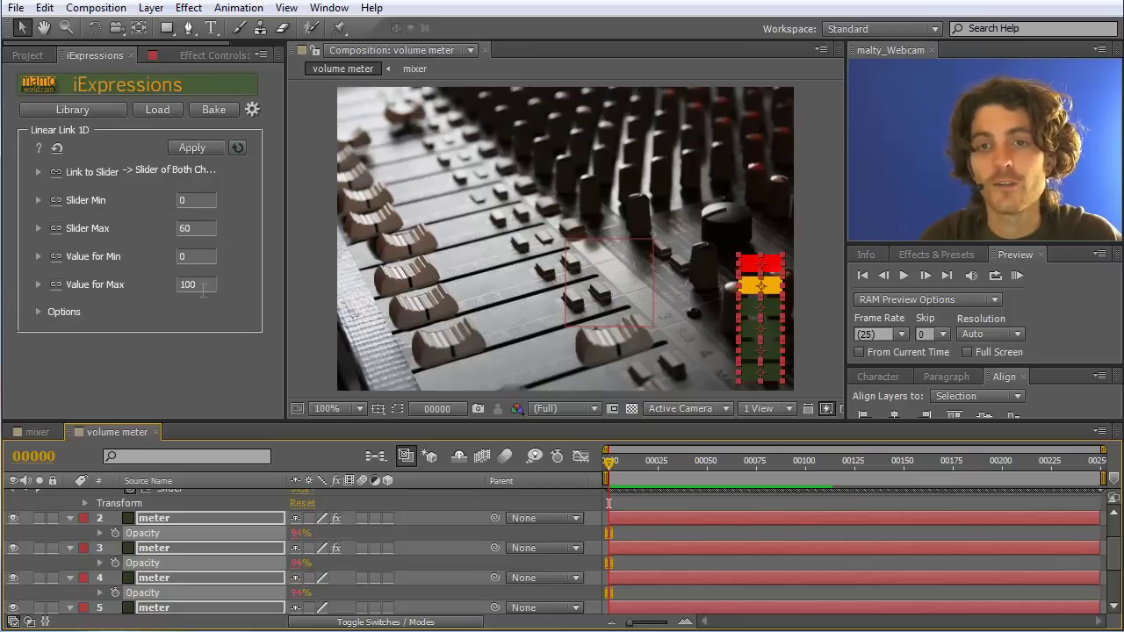
pyautogui.click(234, 322)
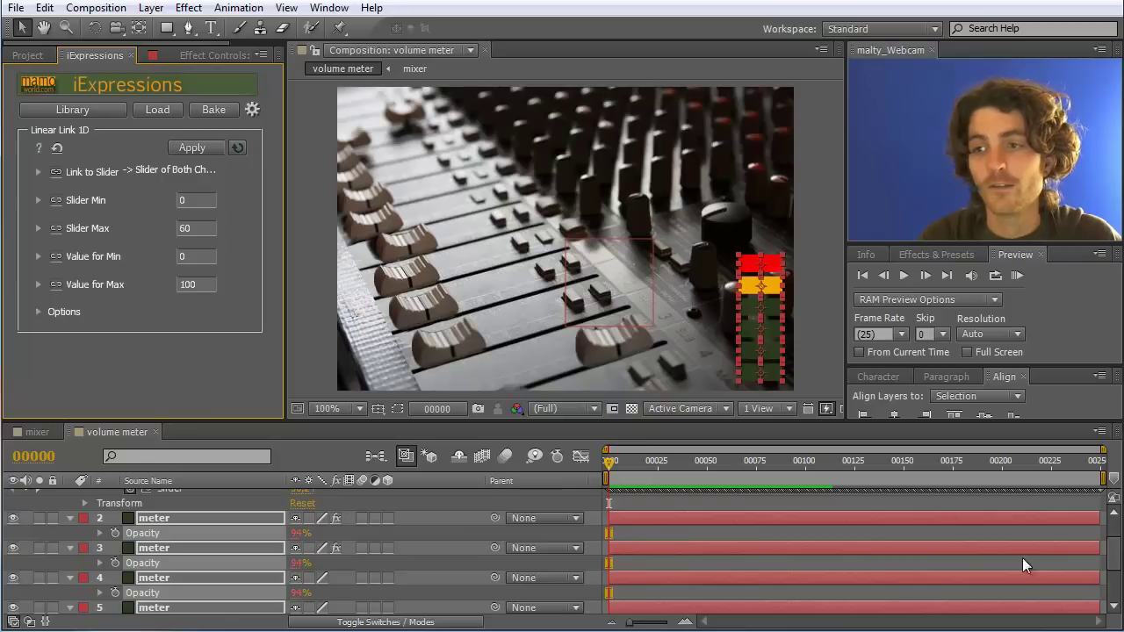
# Scroll up to the Audio Amplitude layer and select its Both Channels slider effect.
pyautogui.click(1115, 553)
pyautogui.scroll(1, 1116, 553)
pyautogui.scroll(-2, 1115, 553)
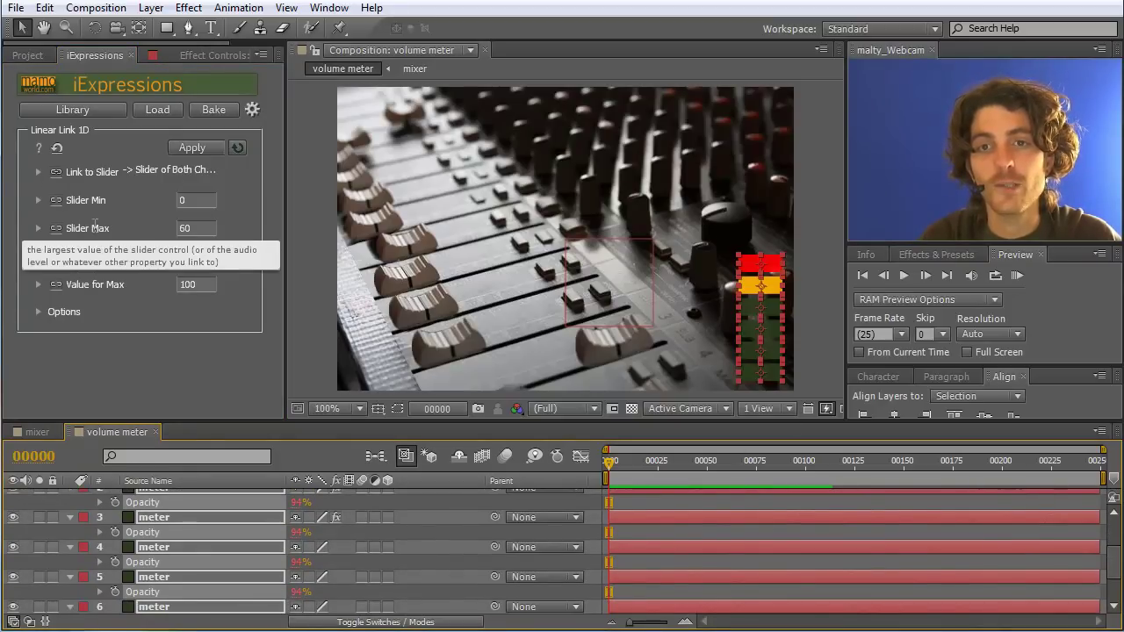
pyautogui.moveTo(101, 209)
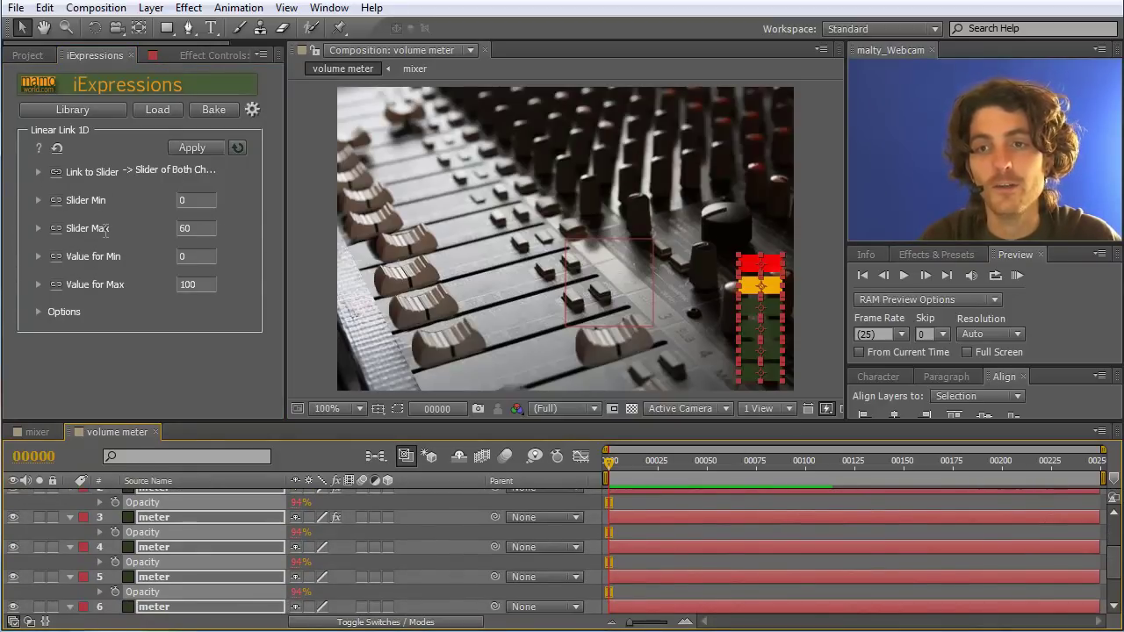
pyautogui.scroll(2, 1114, 542)
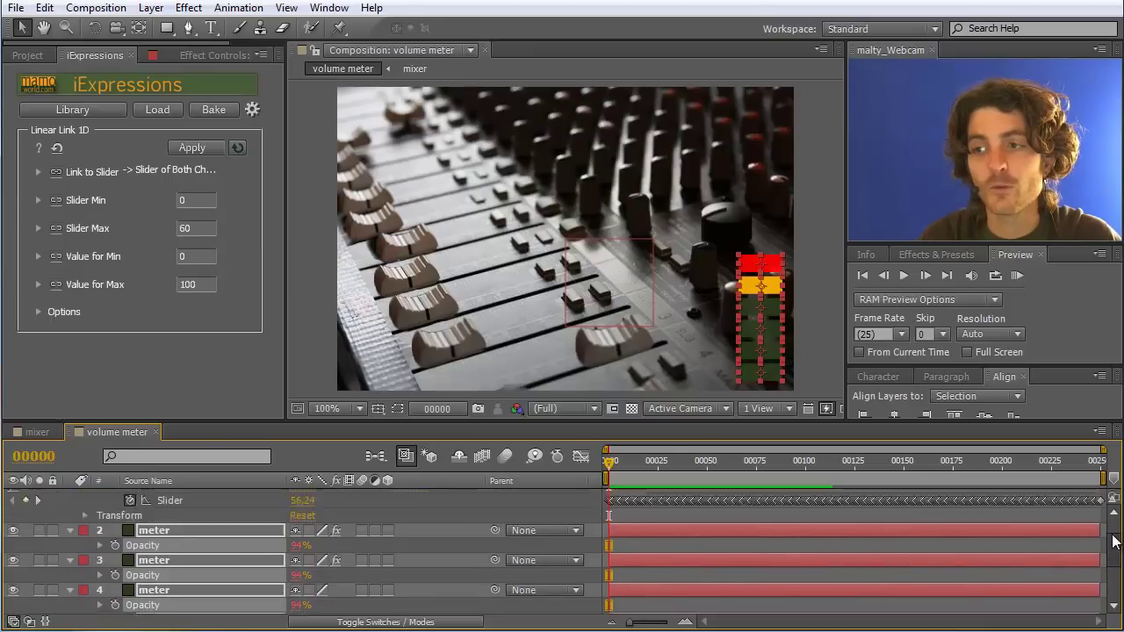
pyautogui.scroll(2, 1114, 542)
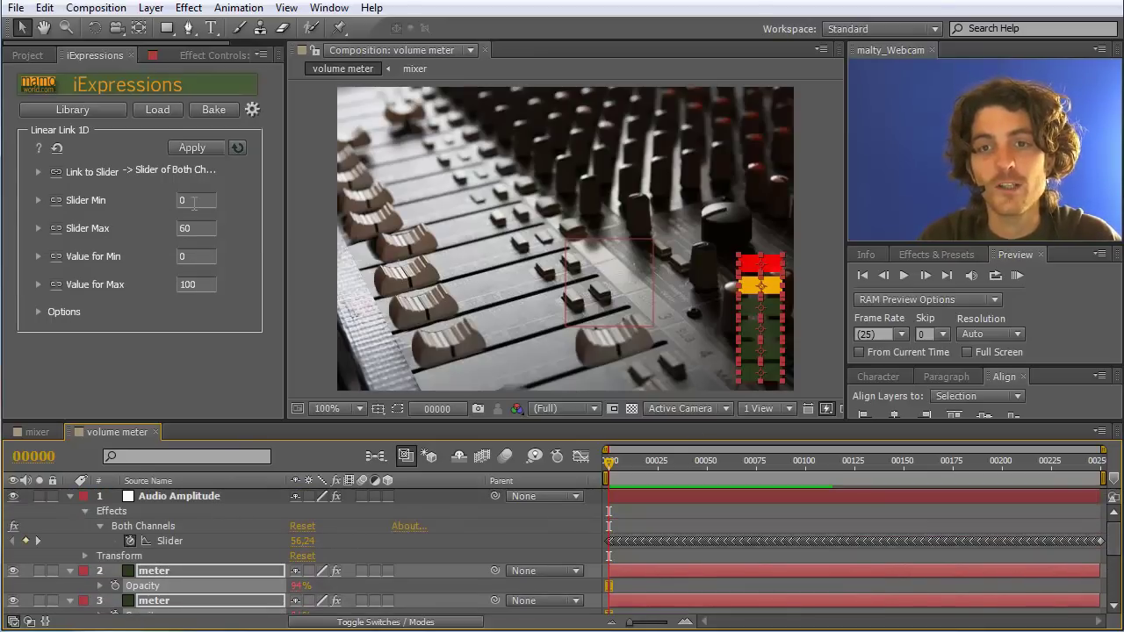
pyautogui.click(154, 525)
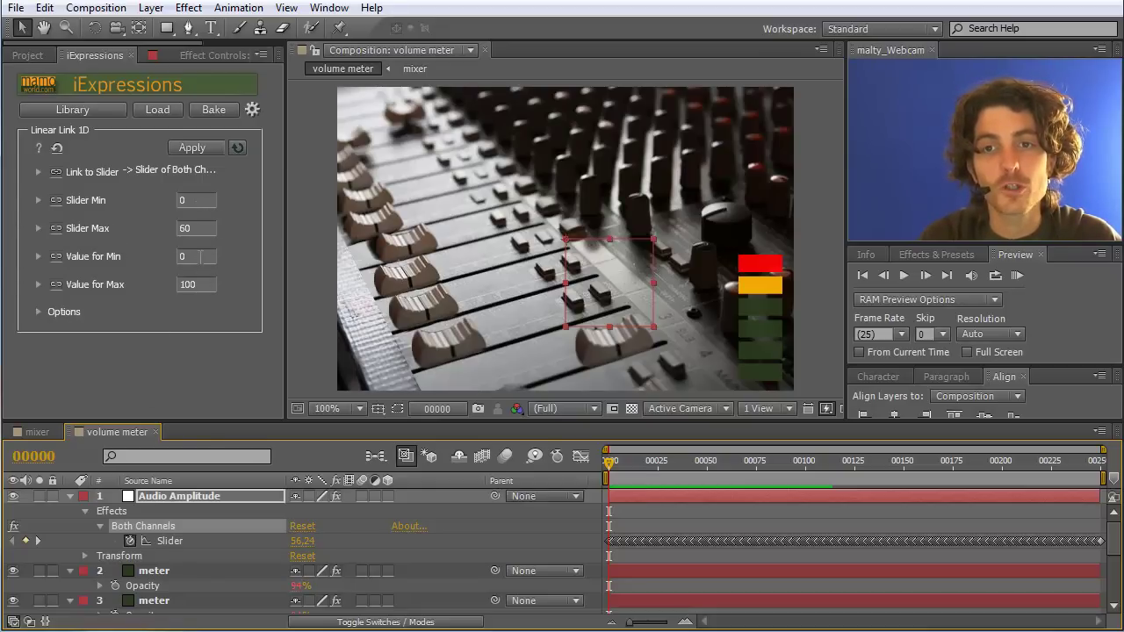
pyautogui.click(201, 256)
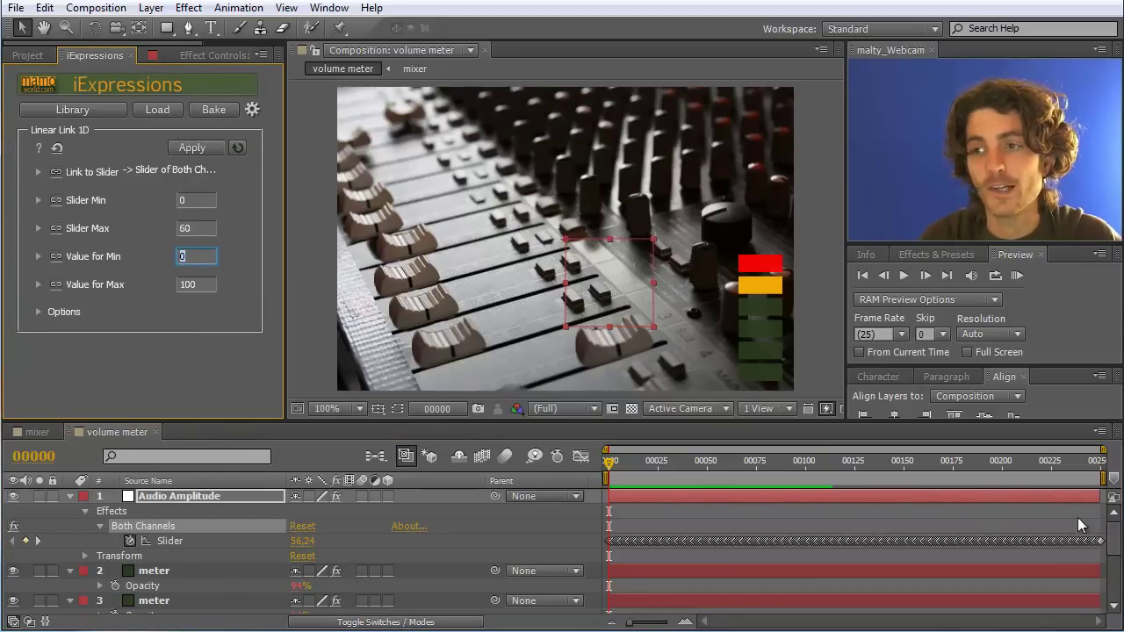
# Link meter layer 7's opacity to the audio slider over the 0–10 range.
pyautogui.moveTo(1114, 539); pyautogui.dragTo(1113, 587)
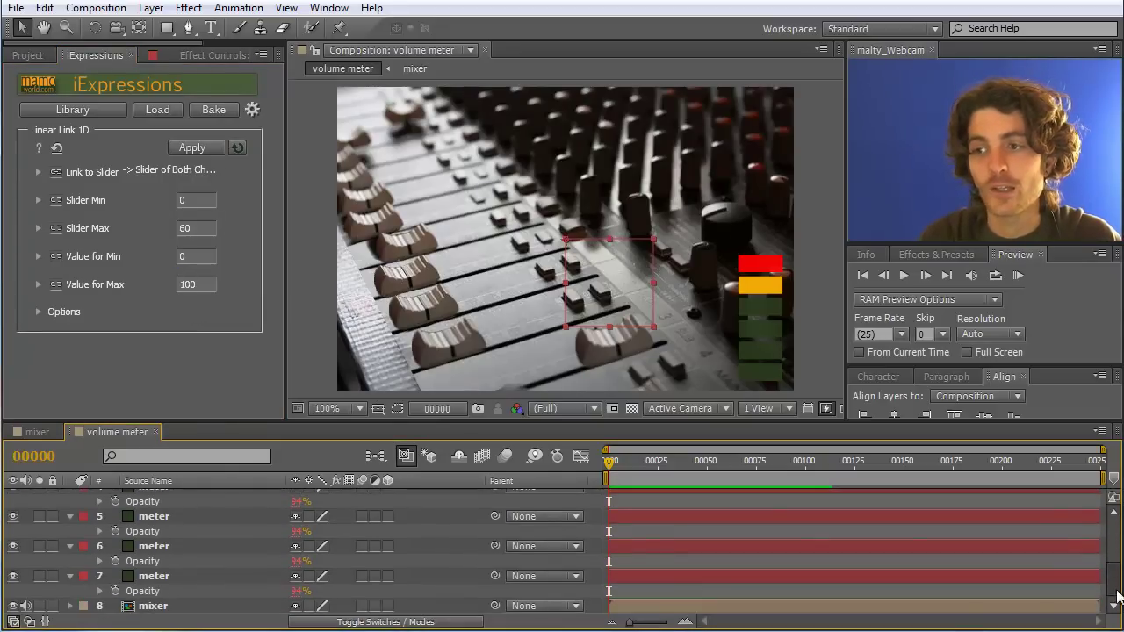
pyautogui.click(146, 596)
pyautogui.press('Return')
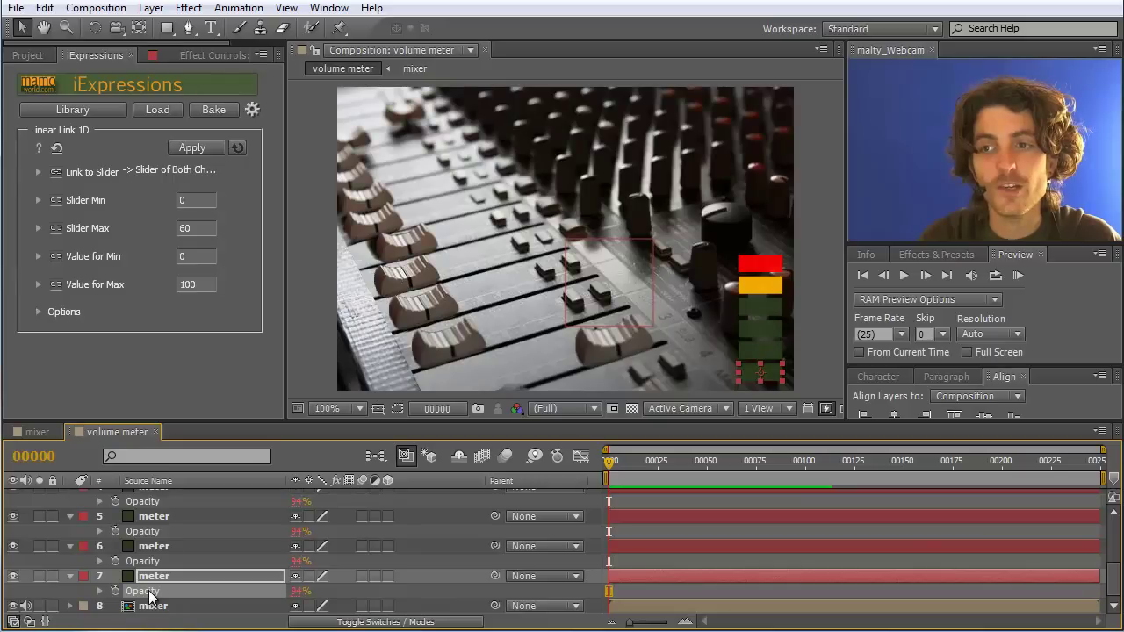
pyautogui.click(191, 201)
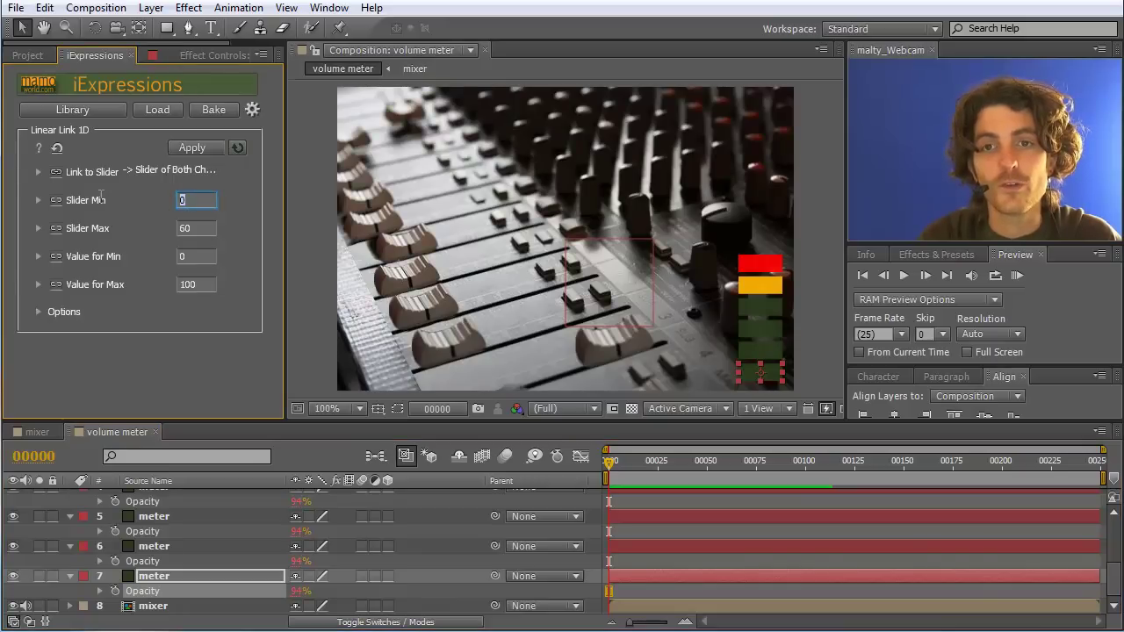
pyautogui.click(198, 229)
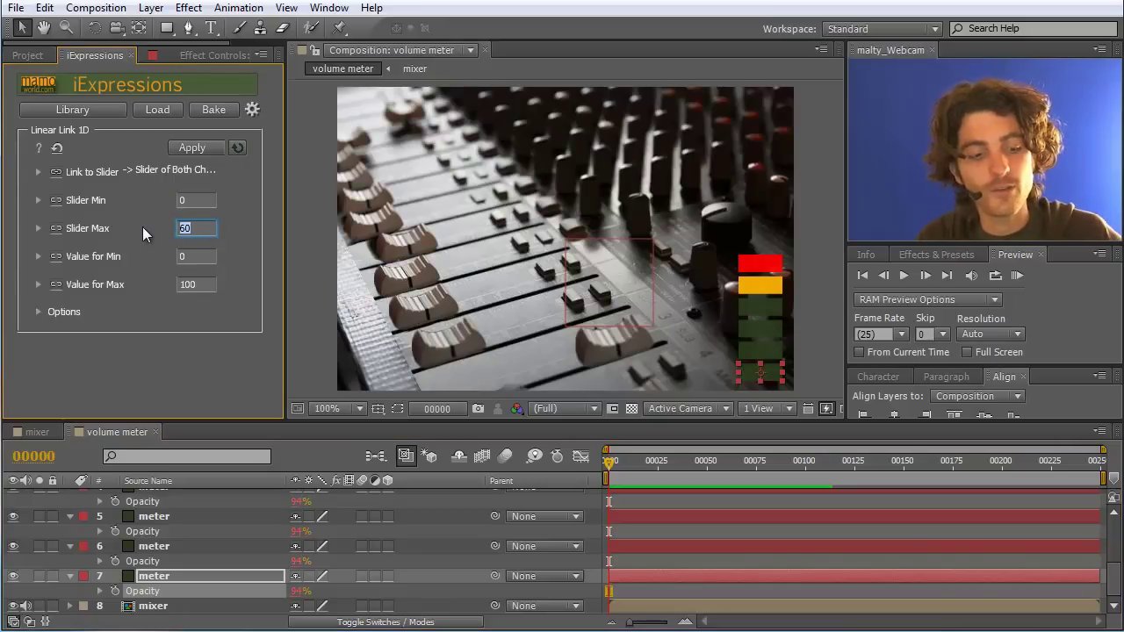
pyautogui.write('10')
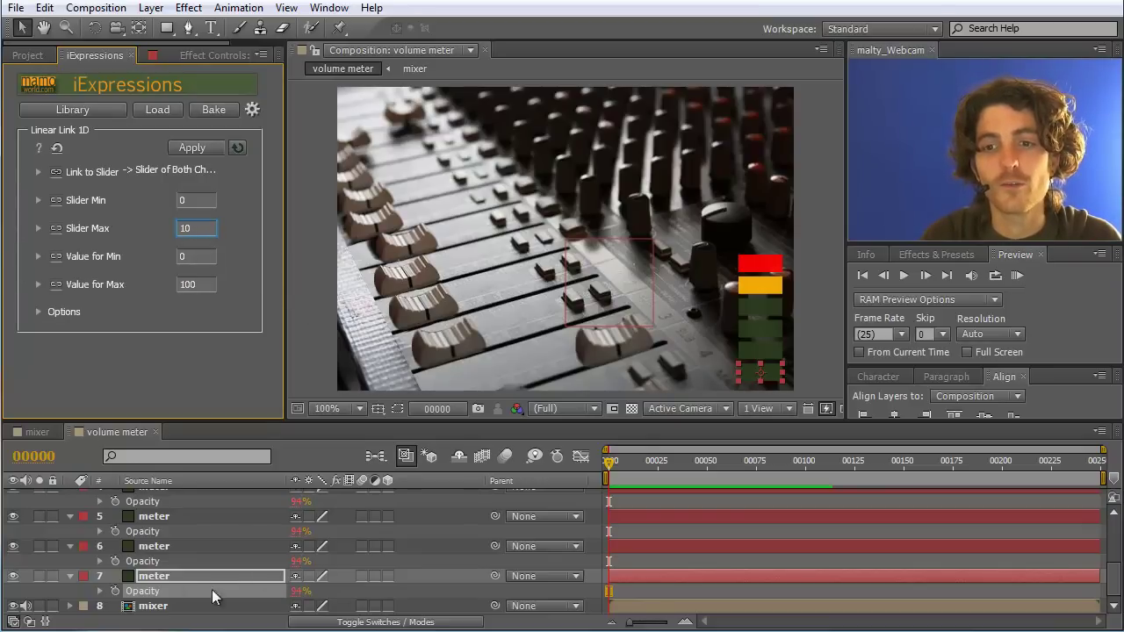
pyautogui.click(147, 573)
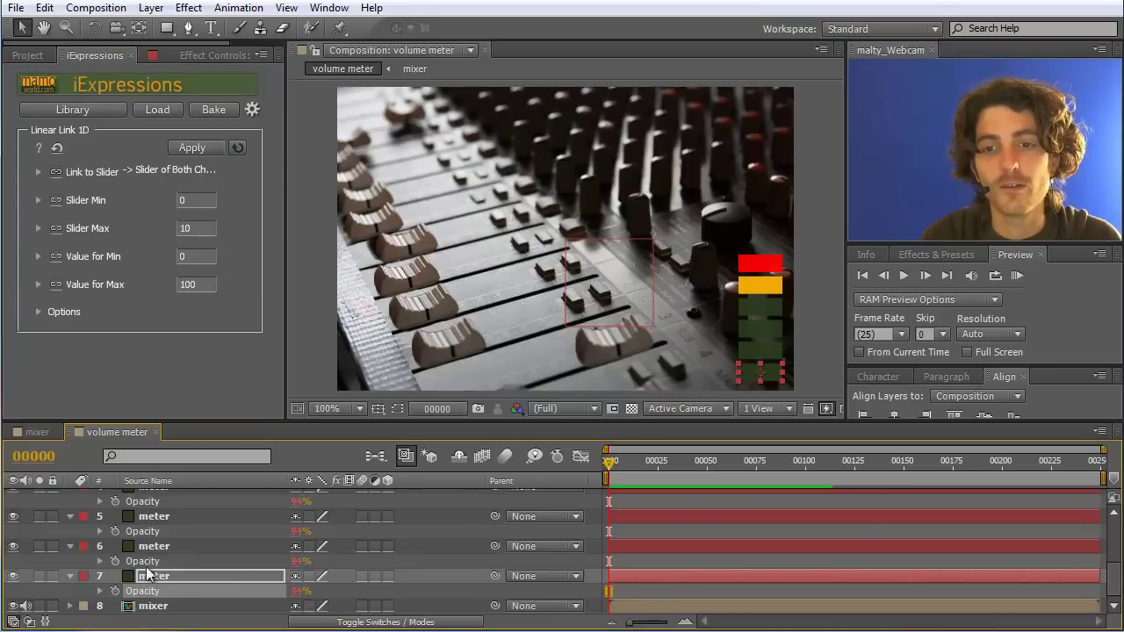
pyautogui.click(198, 146)
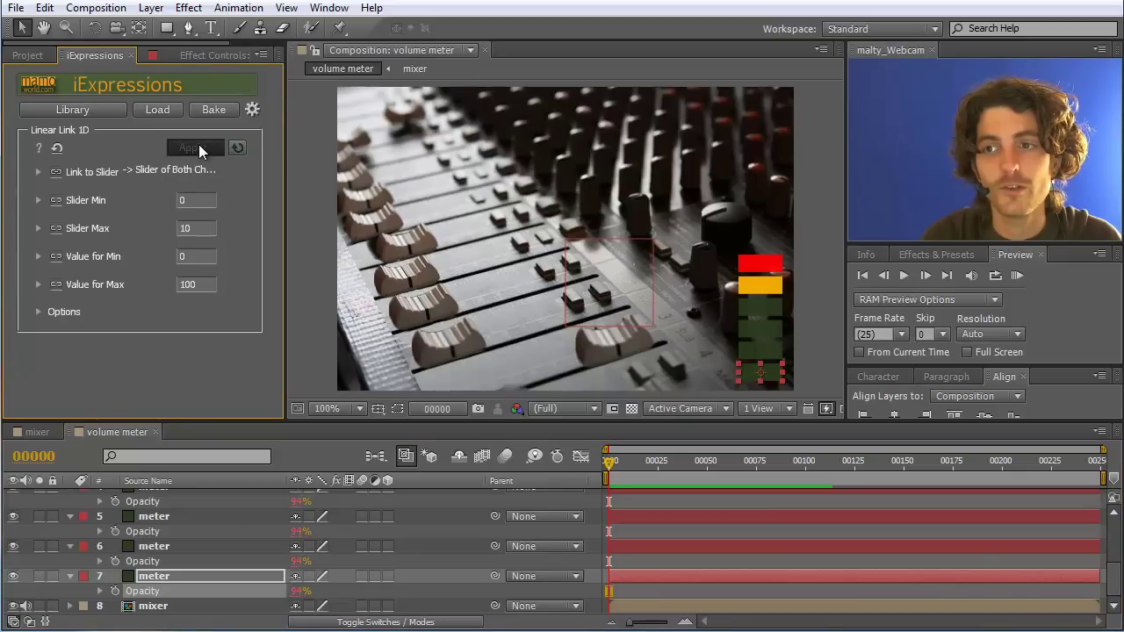
# Link meter layer 6's opacity with Slider Min 10 and Slider Max 20.
pyautogui.click(146, 561)
pyautogui.click(186, 202)
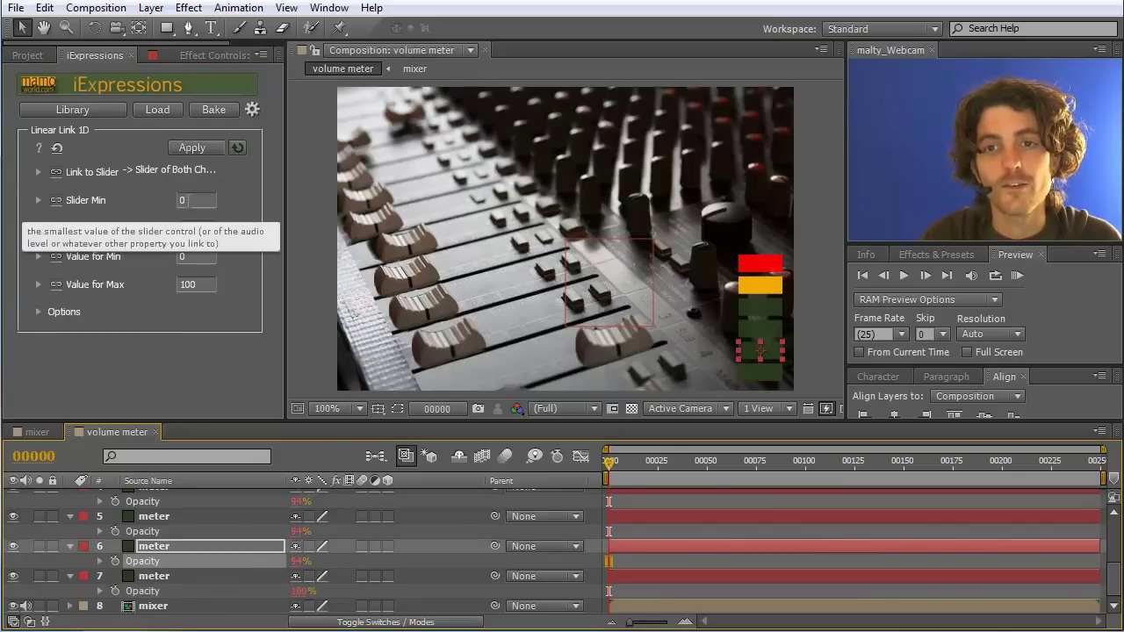
pyautogui.write('10')
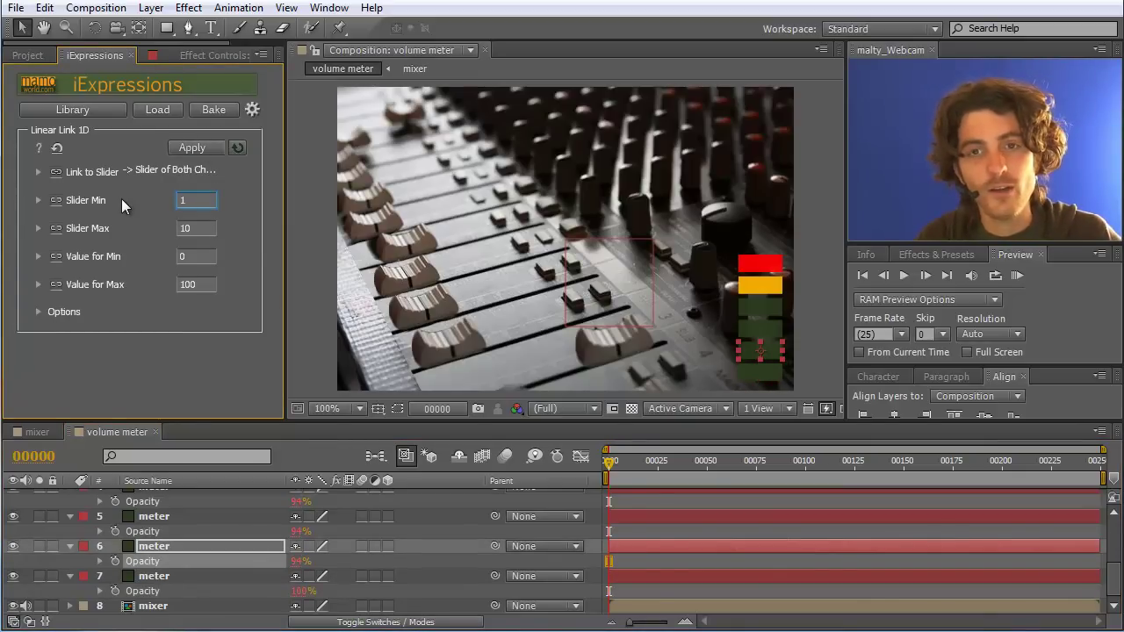
pyautogui.click(185, 227)
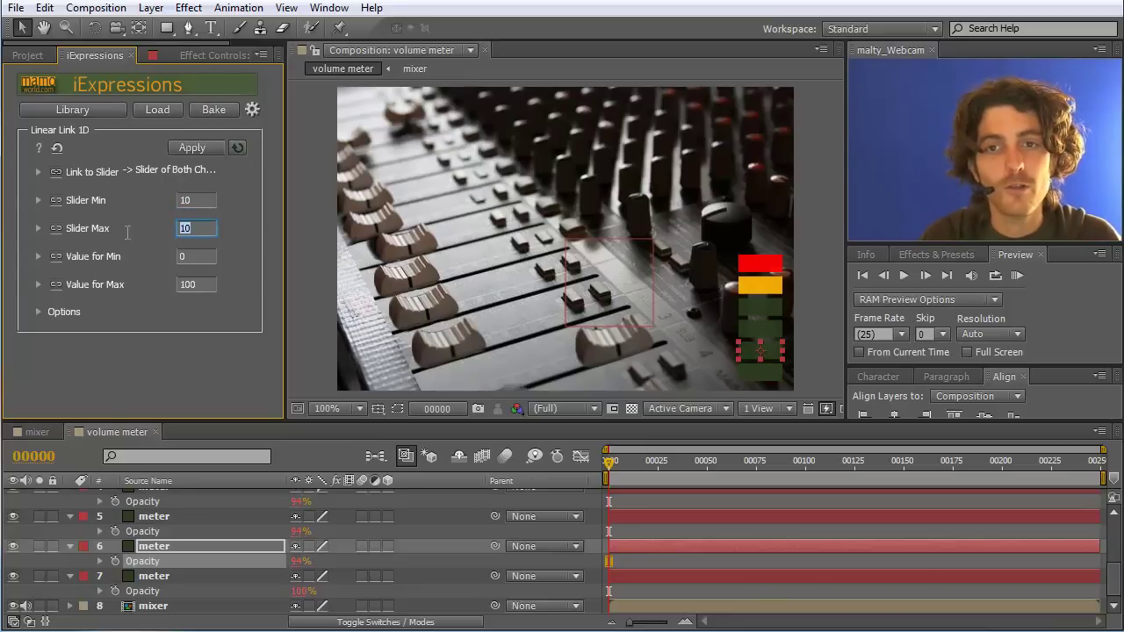
pyautogui.write('20')
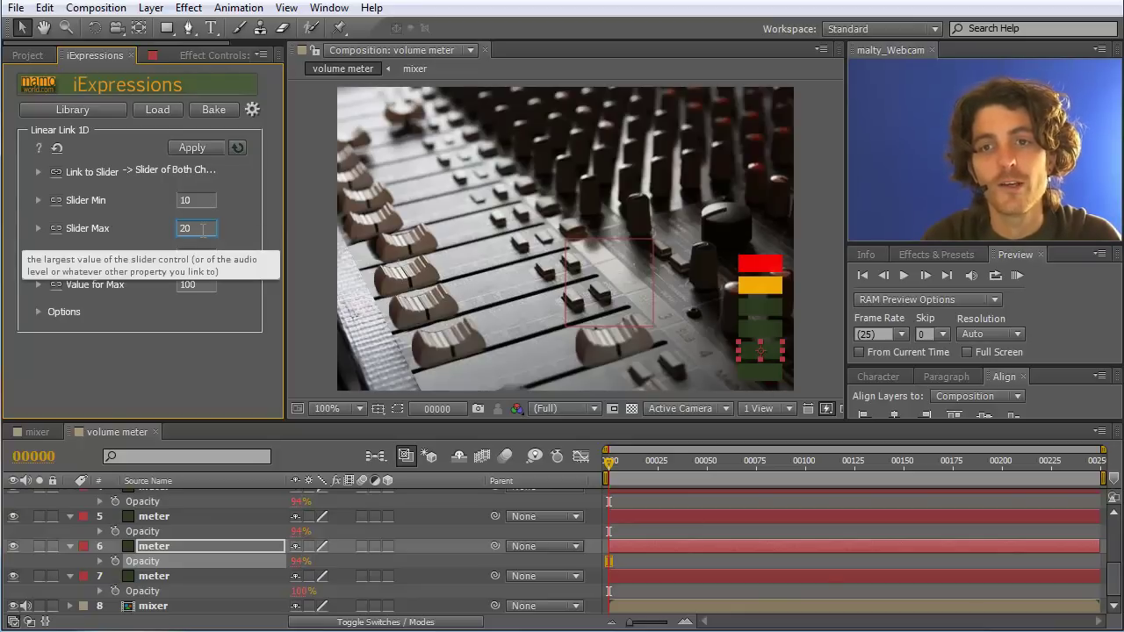
pyautogui.click(185, 149)
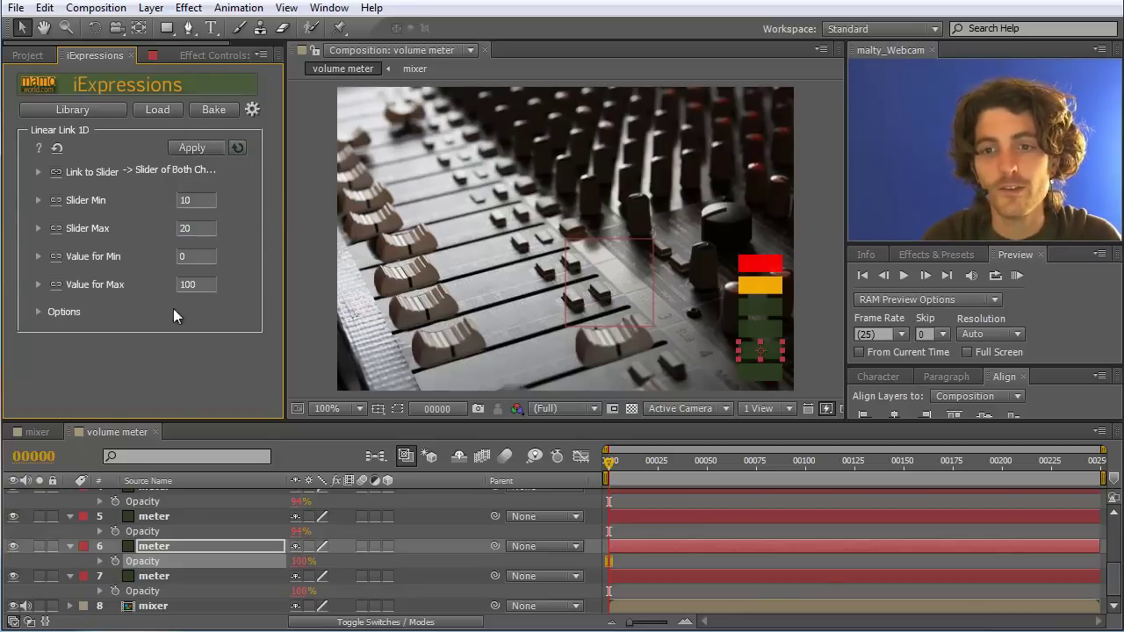
pyautogui.click(149, 532)
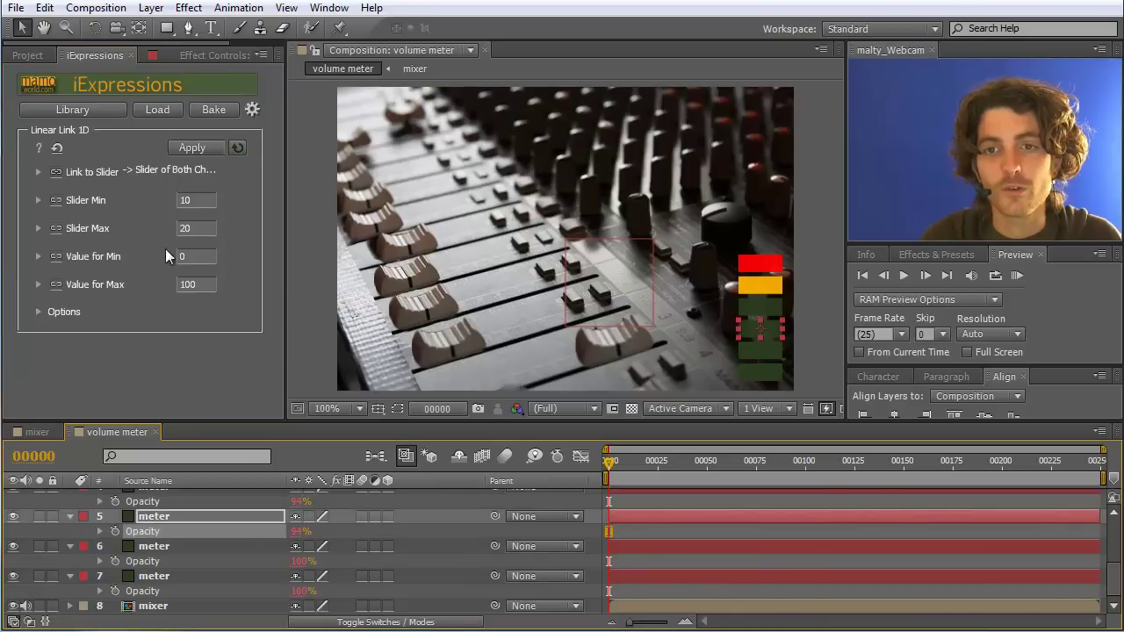
# Link meter layers 5 and 4's opacity over the 20–30 and 30–40 ranges.
pyautogui.click(195, 200)
pyautogui.write('30')
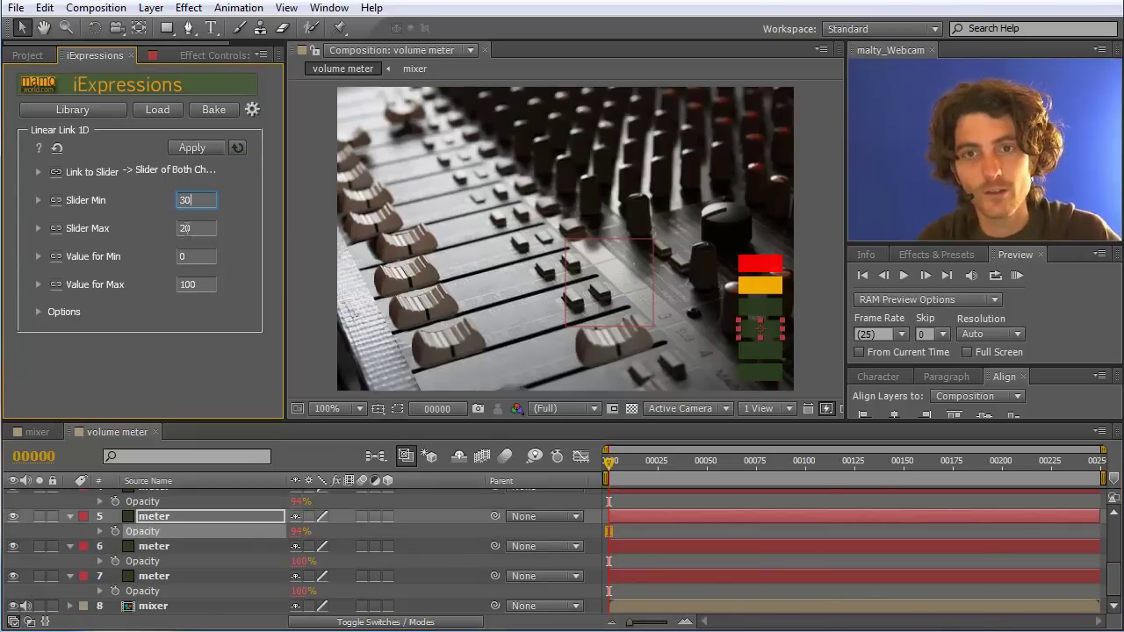
pyautogui.press('Return')
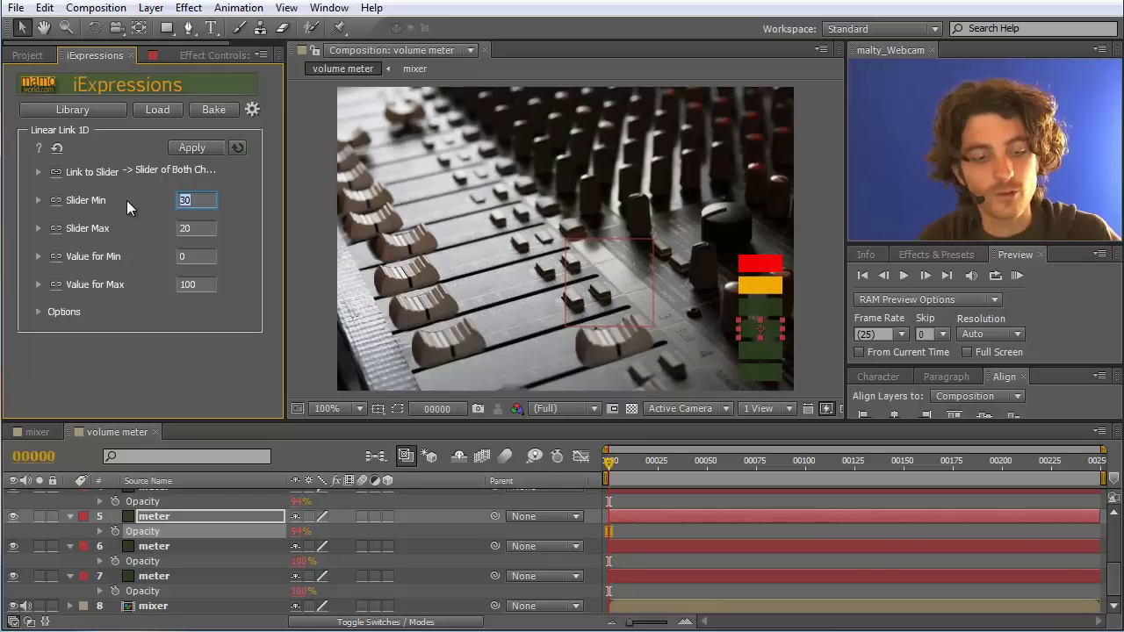
pyautogui.write('20')
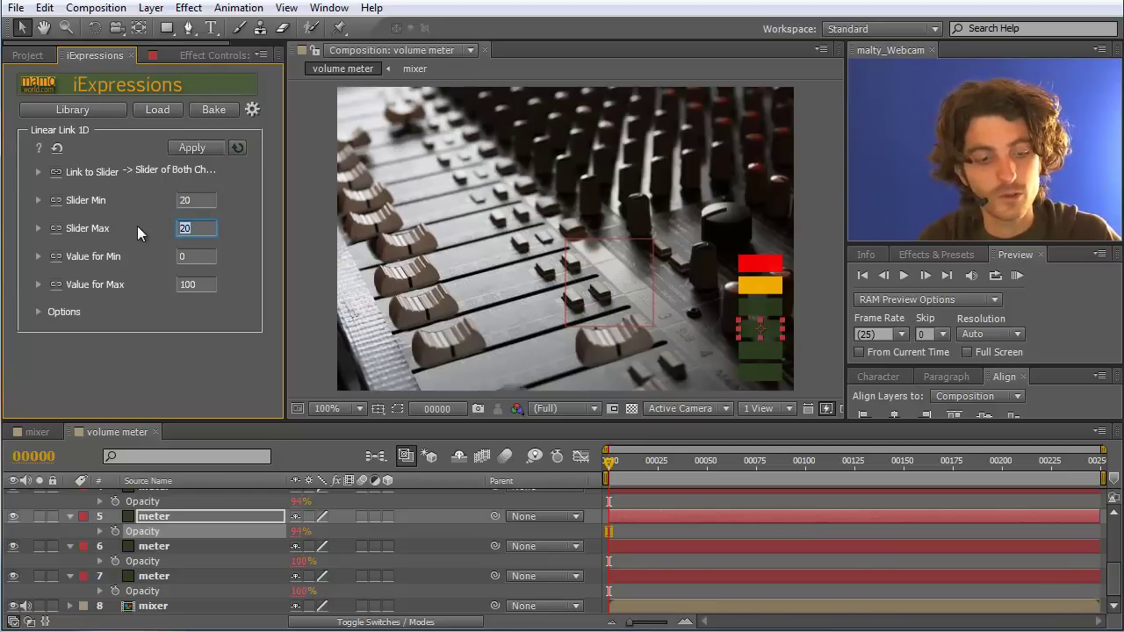
pyautogui.write('30')
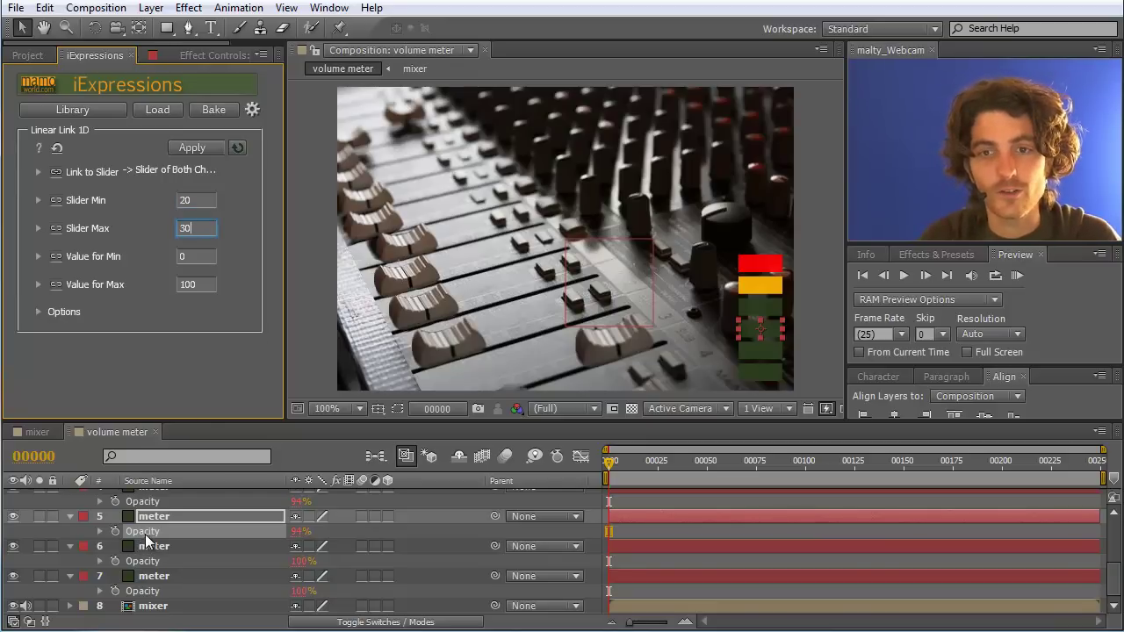
pyautogui.click(145, 534)
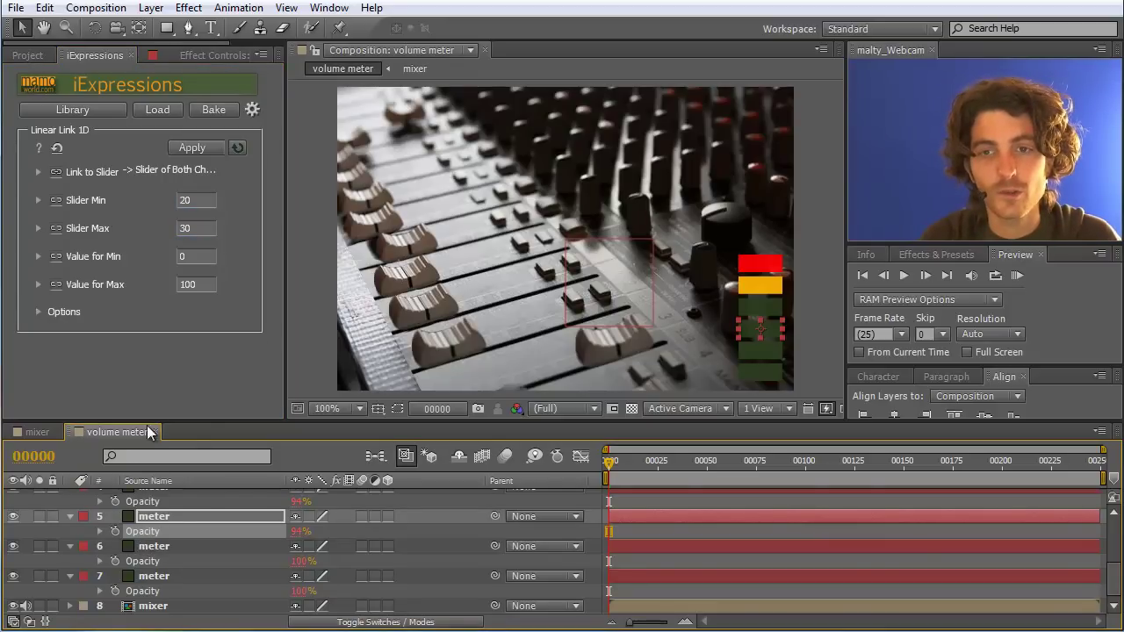
pyautogui.click(145, 499)
pyautogui.click(175, 200)
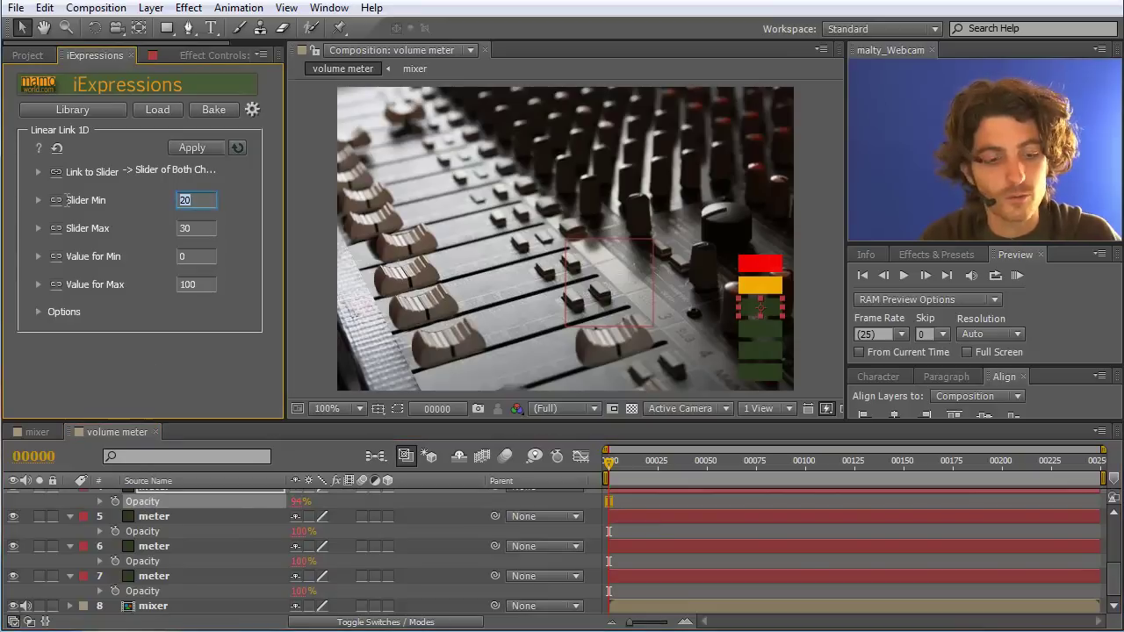
pyautogui.write('30')
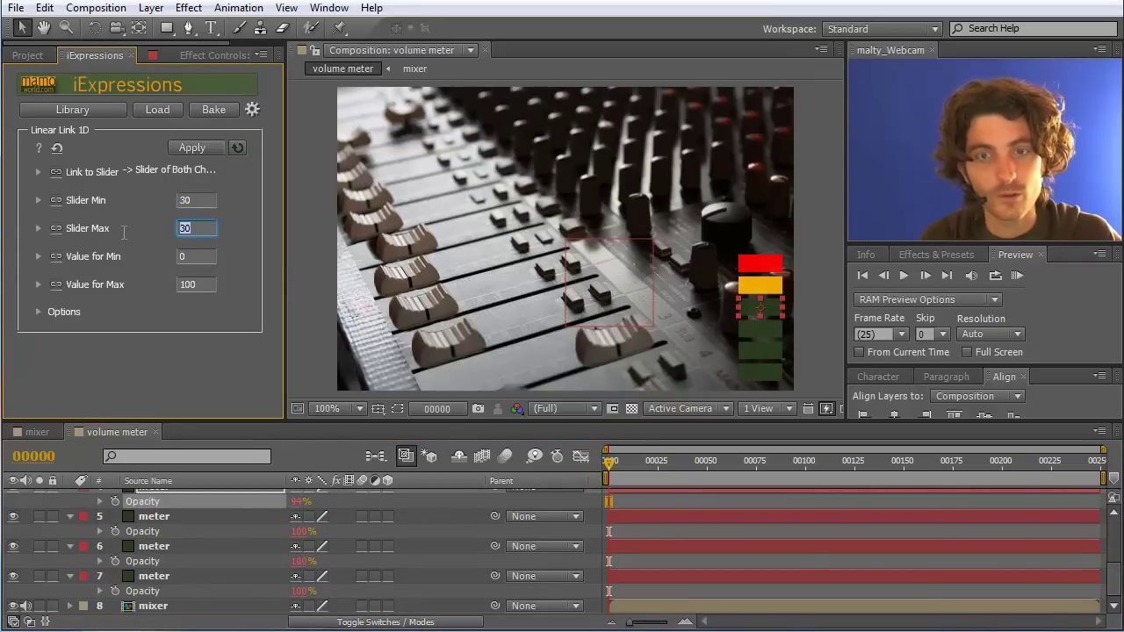
pyautogui.write('40')
pyautogui.click(186, 147)
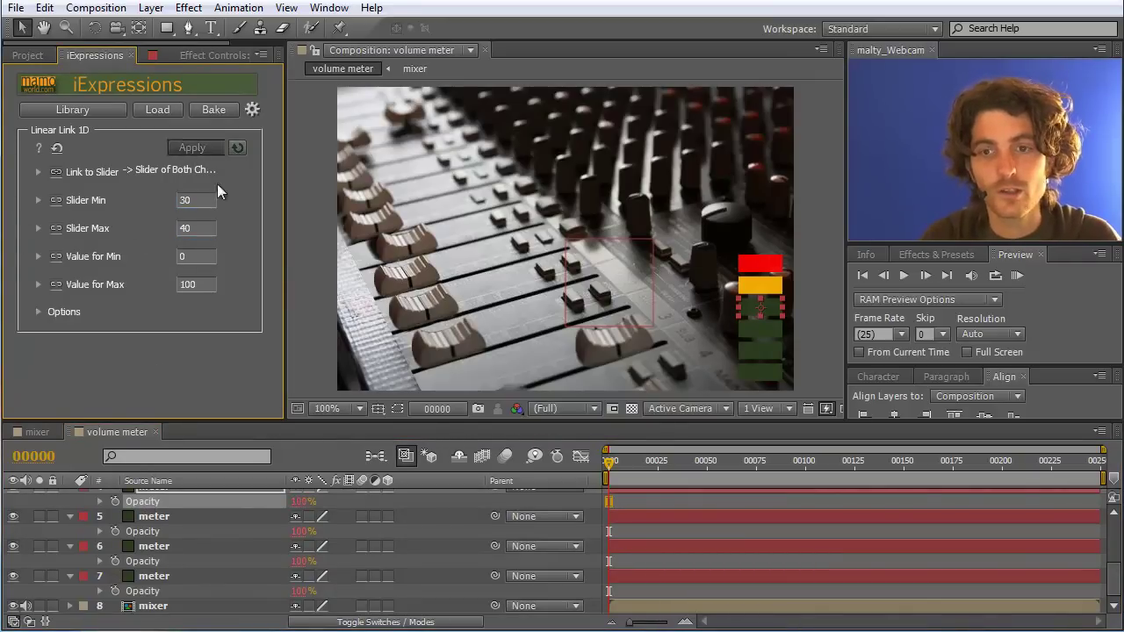
# Link meter layers 3 and 2's opacity over the 40–50 and 50–60 ranges.
pyautogui.scroll(4, 438, 540)
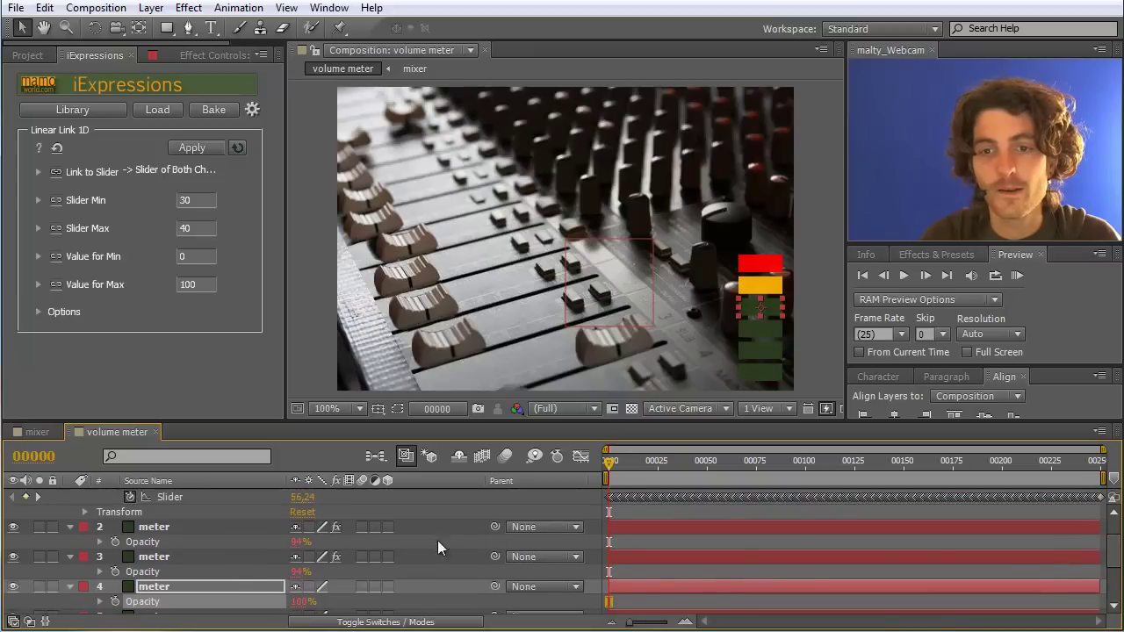
pyautogui.click(149, 572)
pyautogui.click(123, 198)
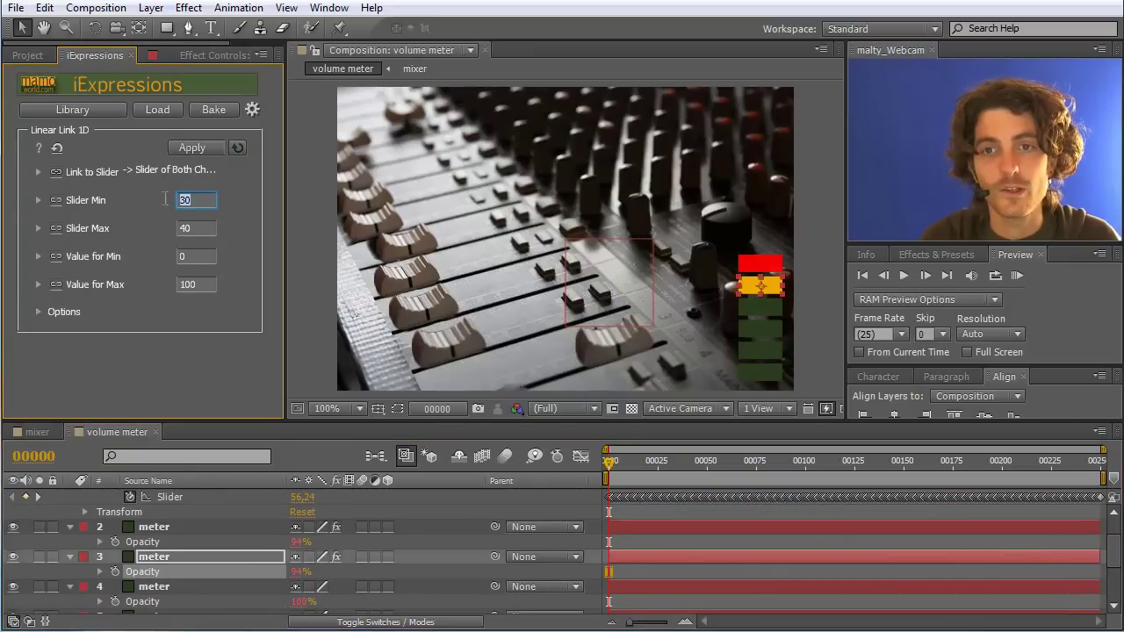
pyautogui.write('40')
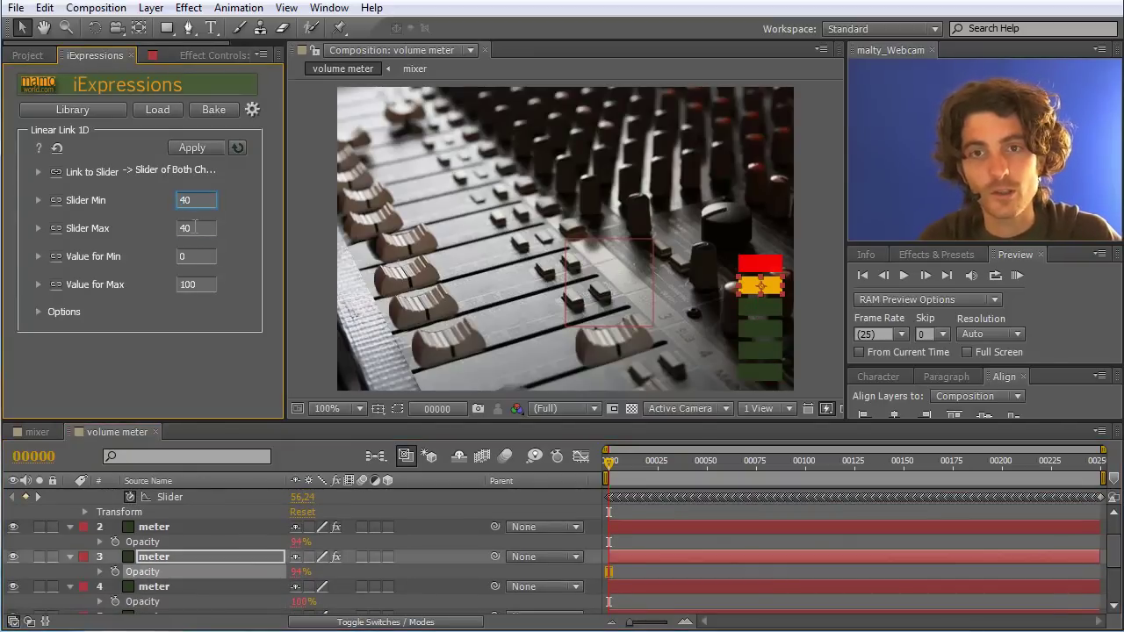
pyautogui.click(129, 225)
pyautogui.write('50')
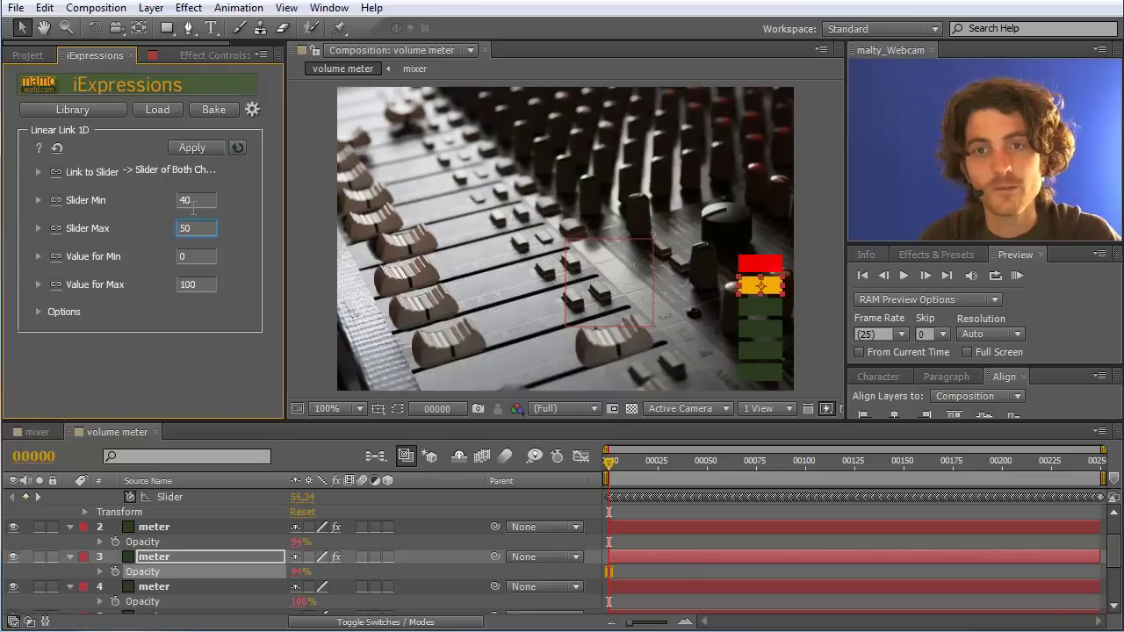
pyautogui.click(194, 150)
pyautogui.click(147, 543)
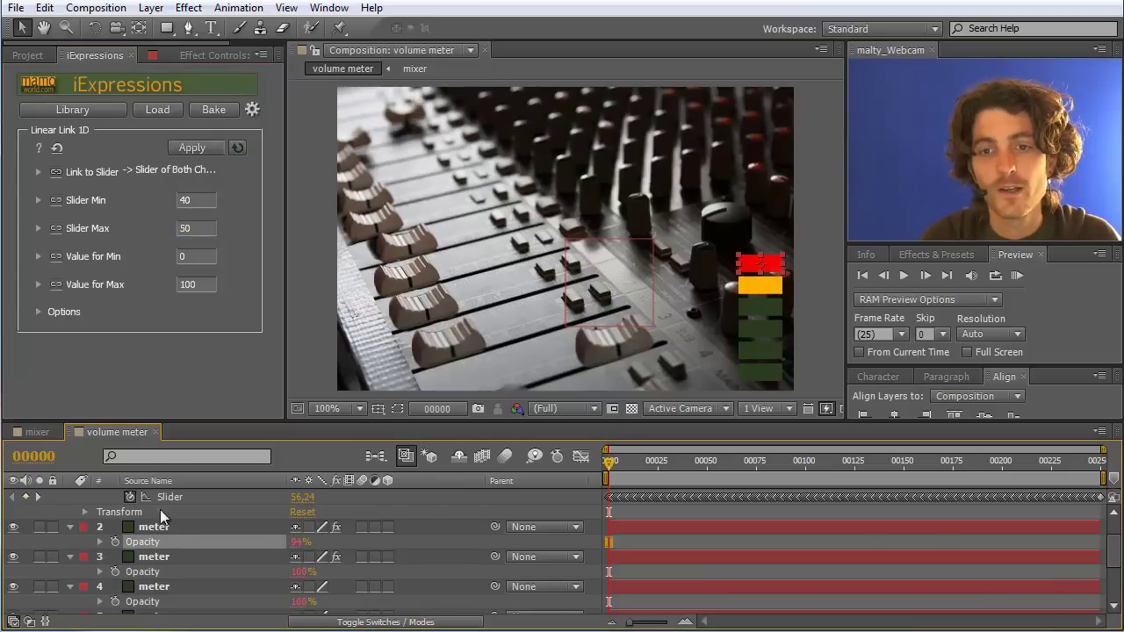
pyautogui.click(195, 200)
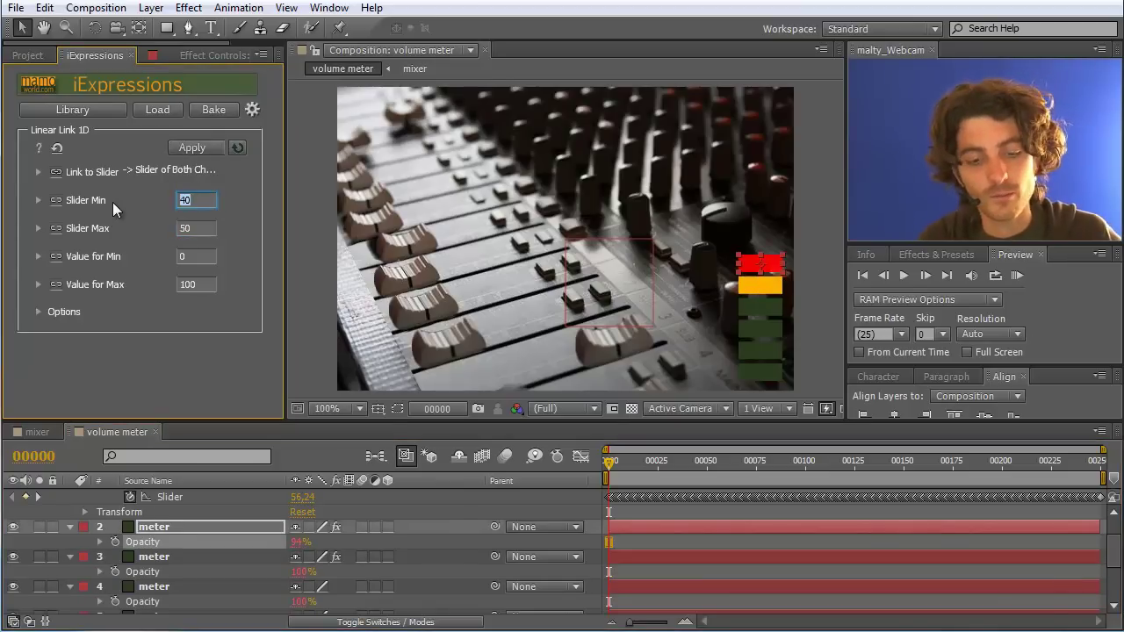
pyautogui.write('50')
pyautogui.press('Tab')
pyautogui.write('60')
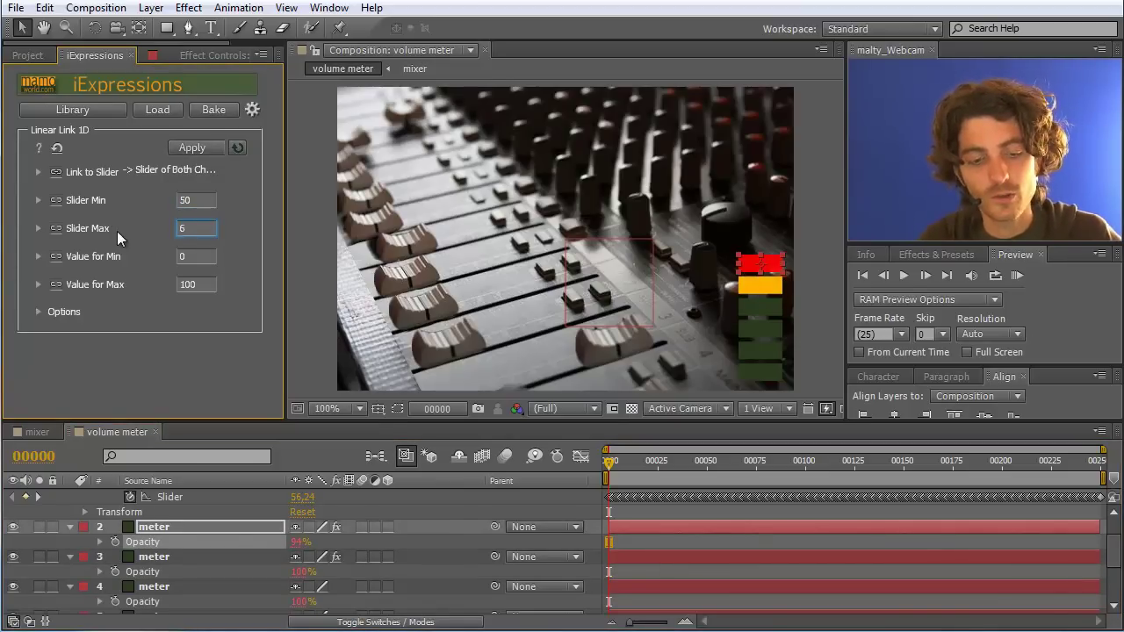
pyautogui.click(194, 148)
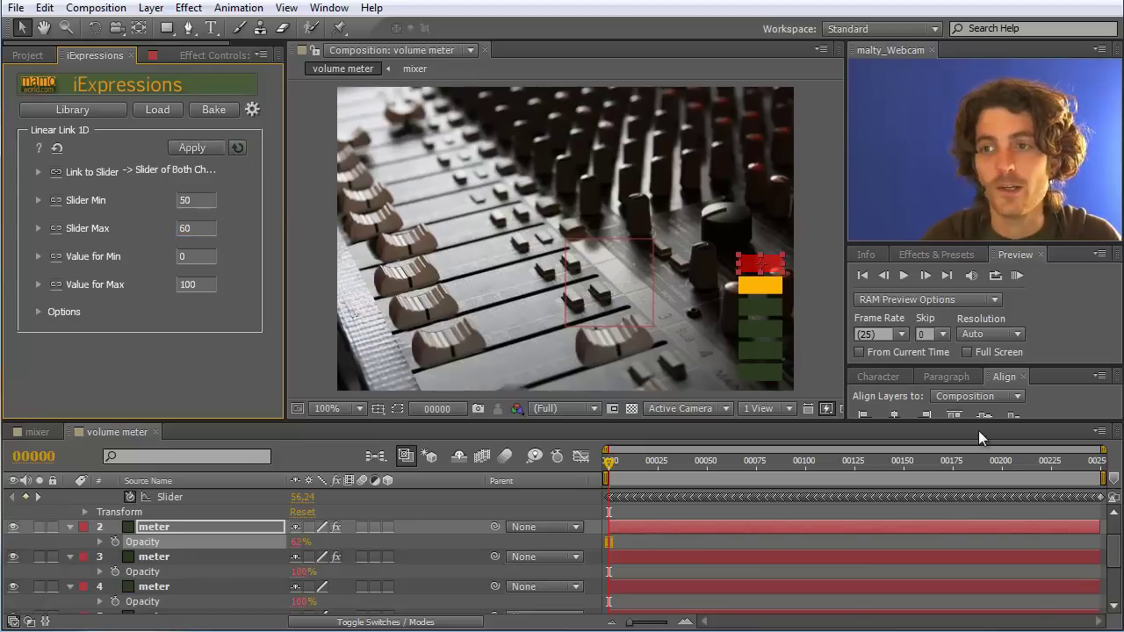
pyautogui.click(1019, 275)
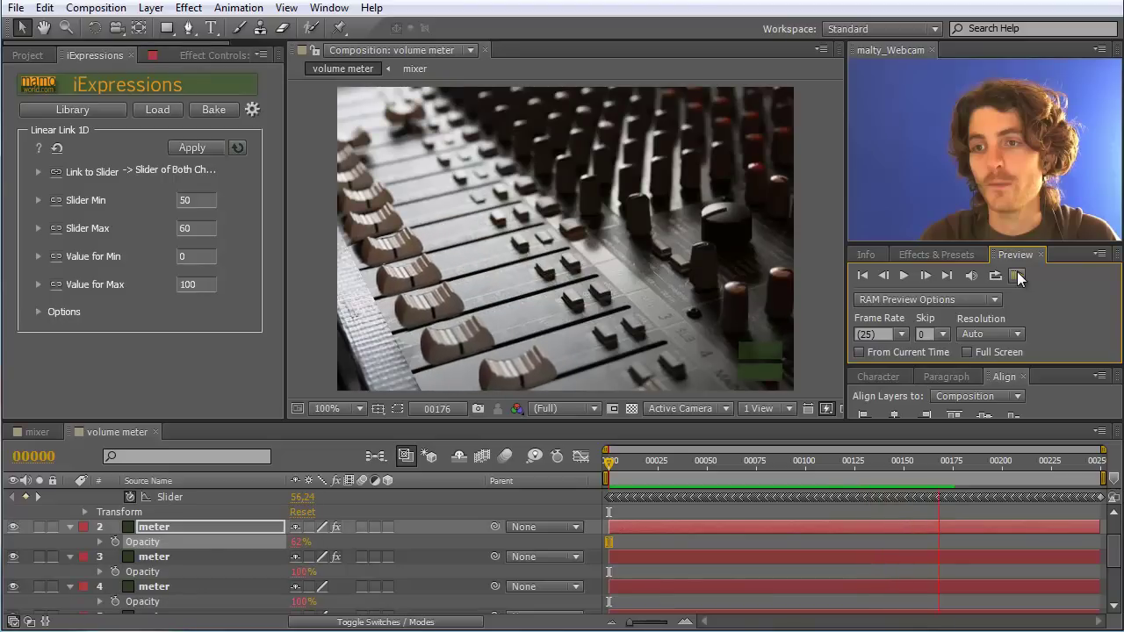
pyautogui.click(771, 445)
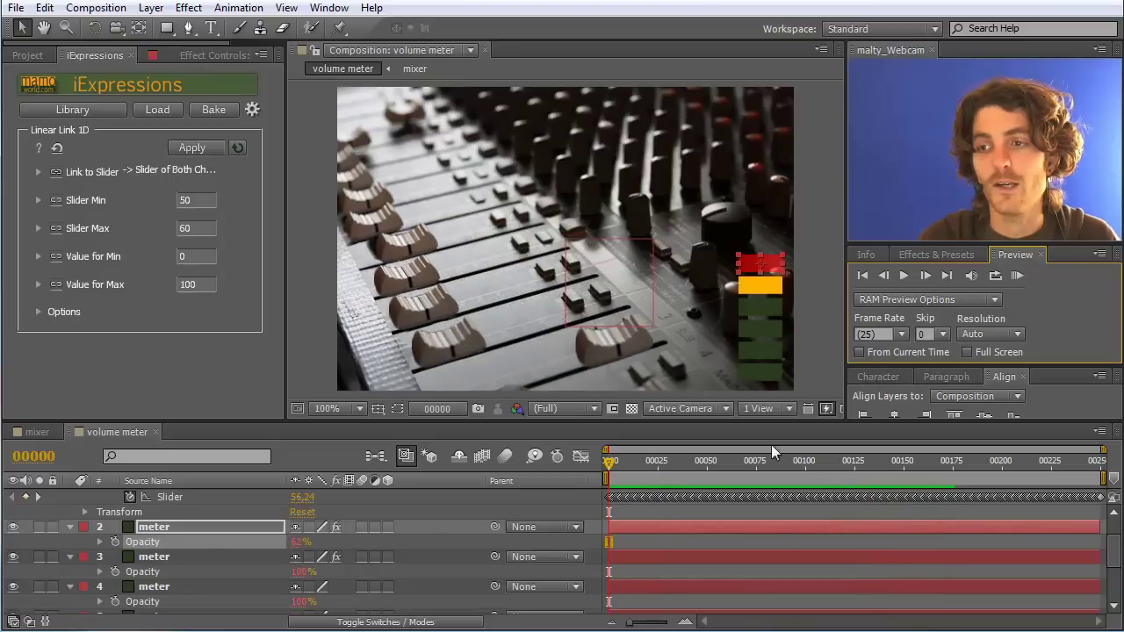
pyautogui.moveTo(614, 458); pyautogui.dragTo(610, 461)
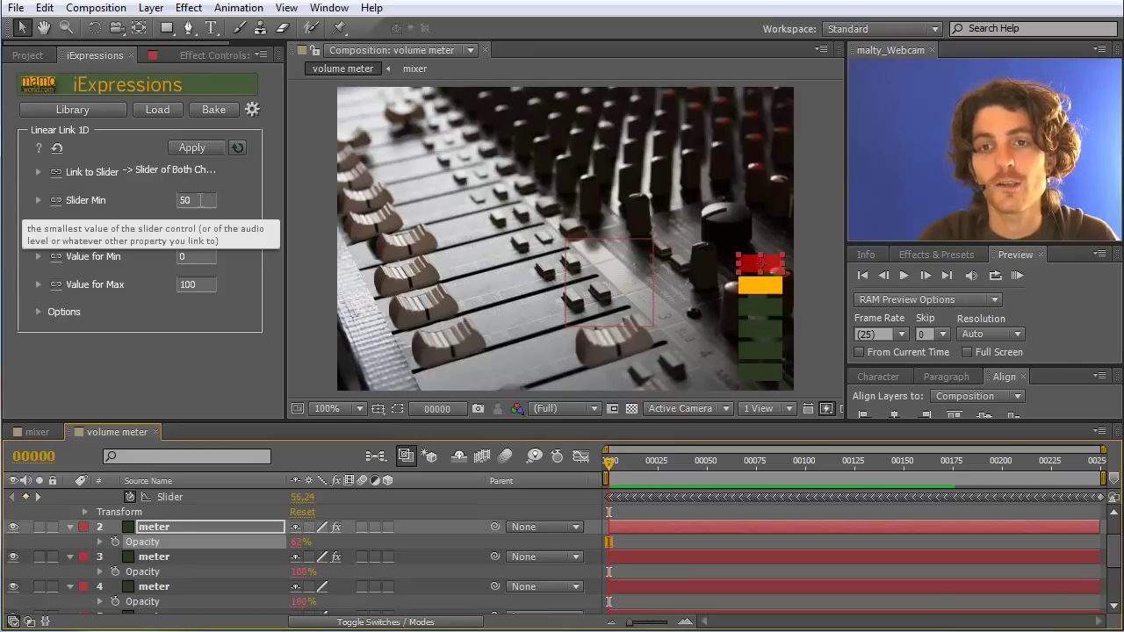
pyautogui.moveTo(199, 230)
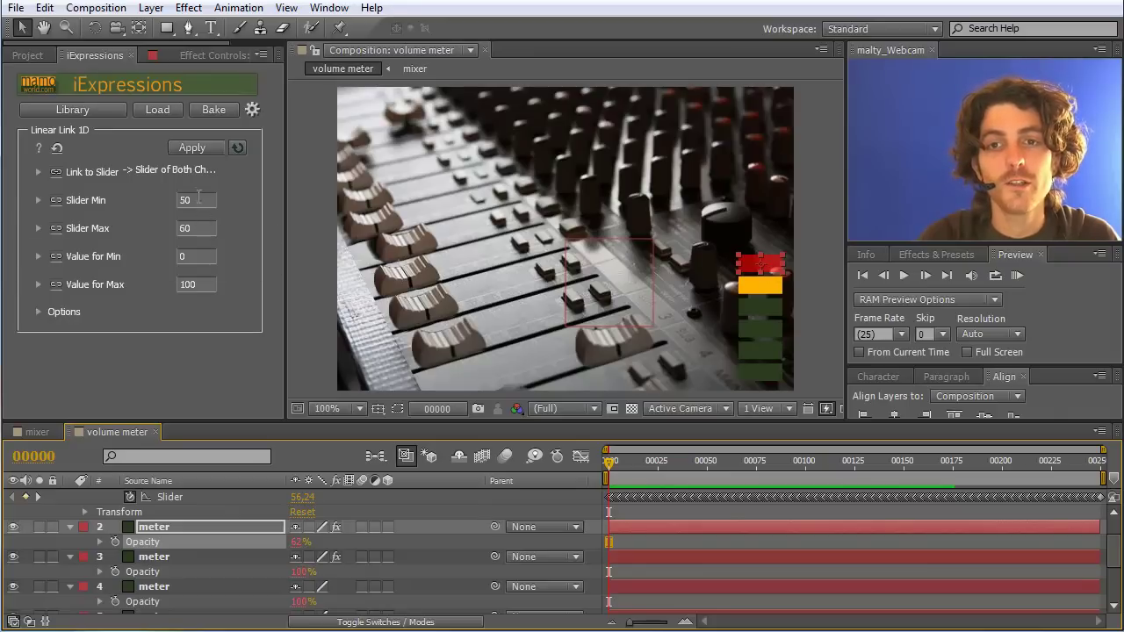
pyautogui.moveTo(186, 208)
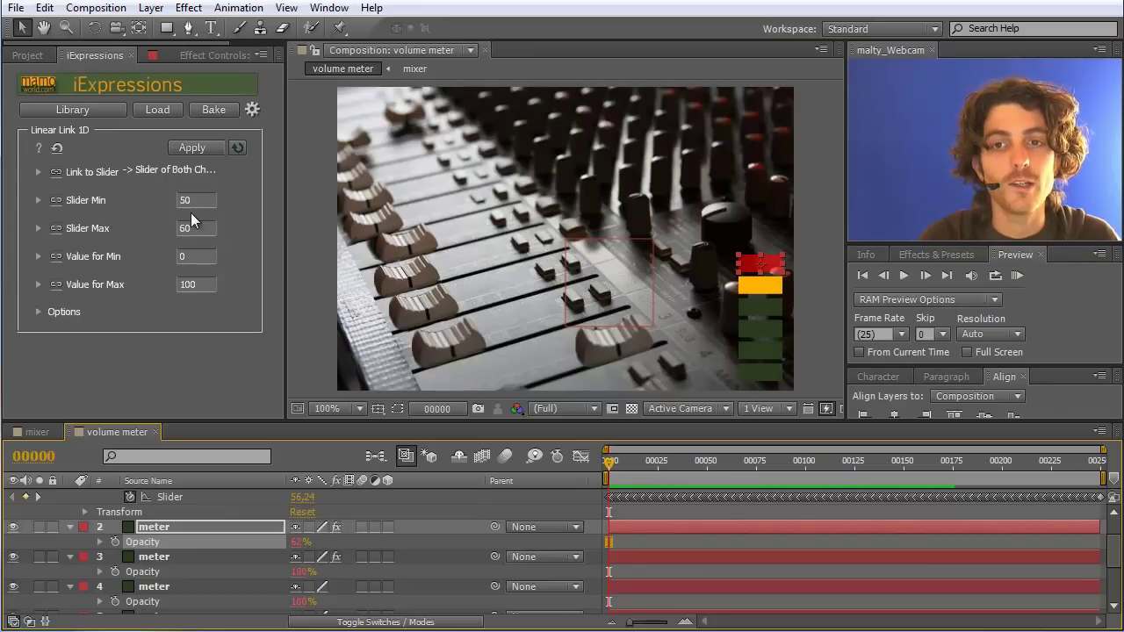